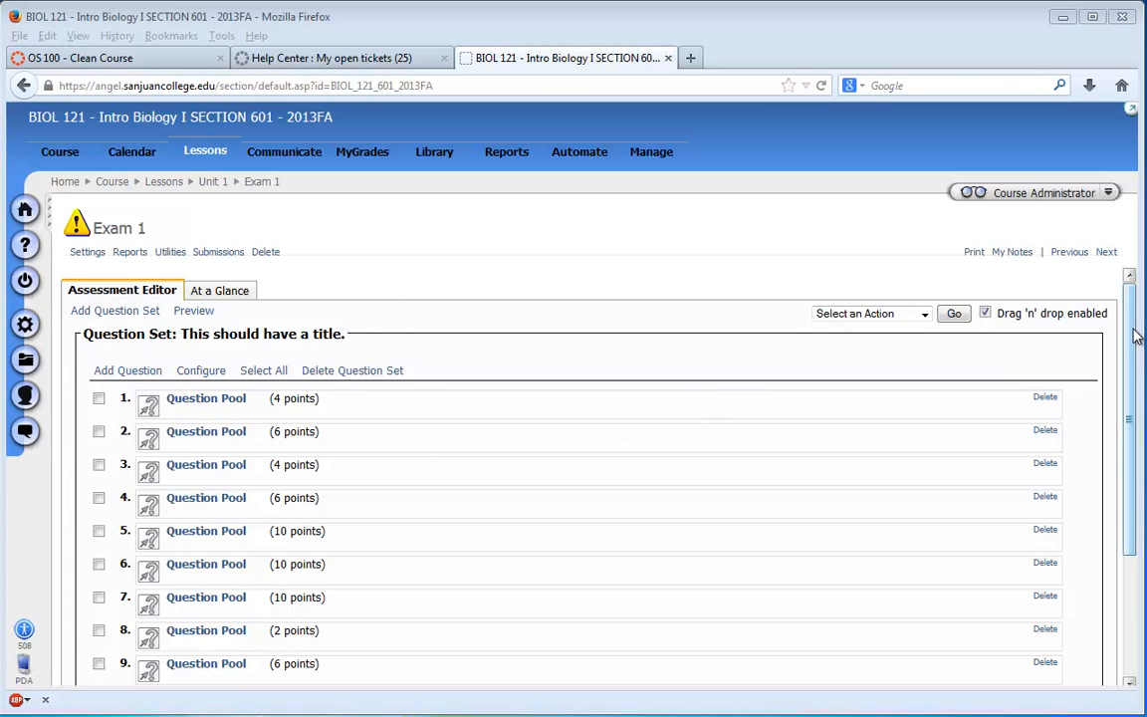
- Leave Exam 1 for the Unit 1 folder and start a new assessment there titled "Exam 1 for Canvas"
drag(1136, 337, 1072, 302)
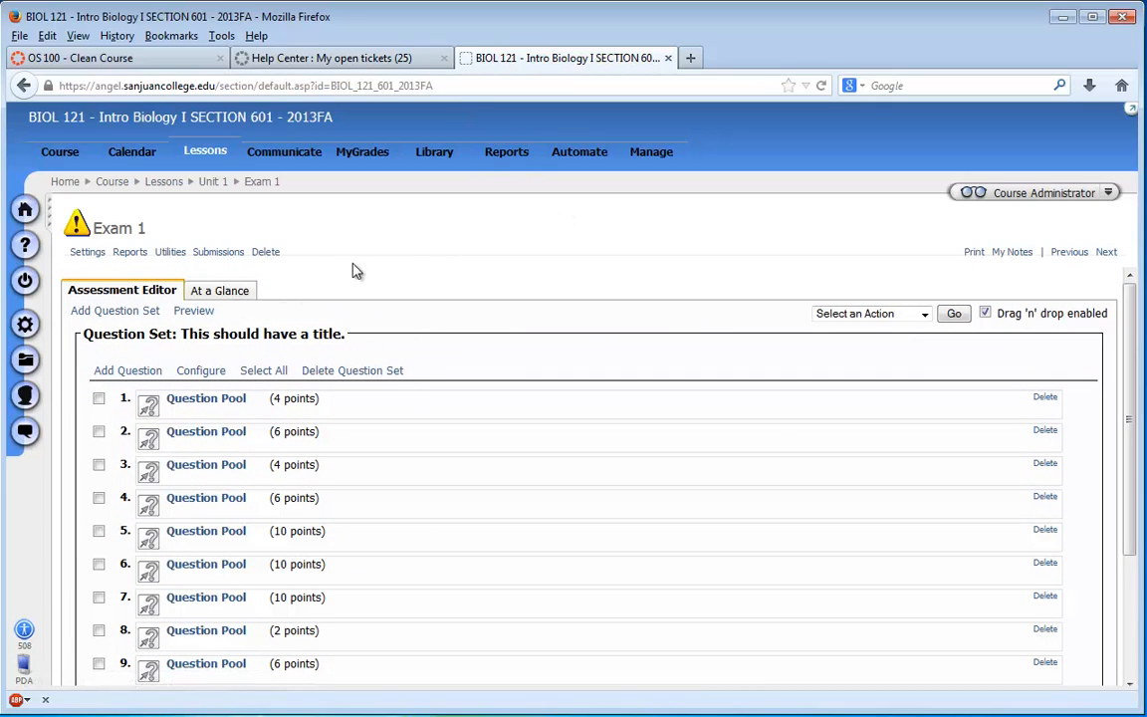
click(211, 183)
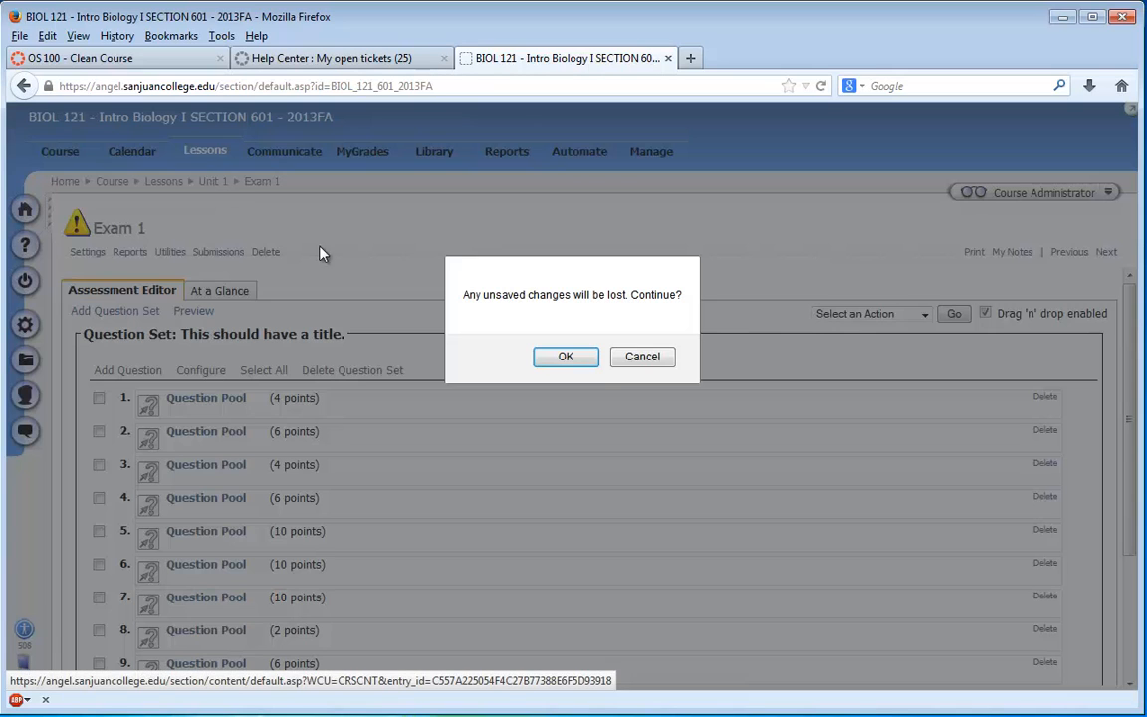
click(566, 359)
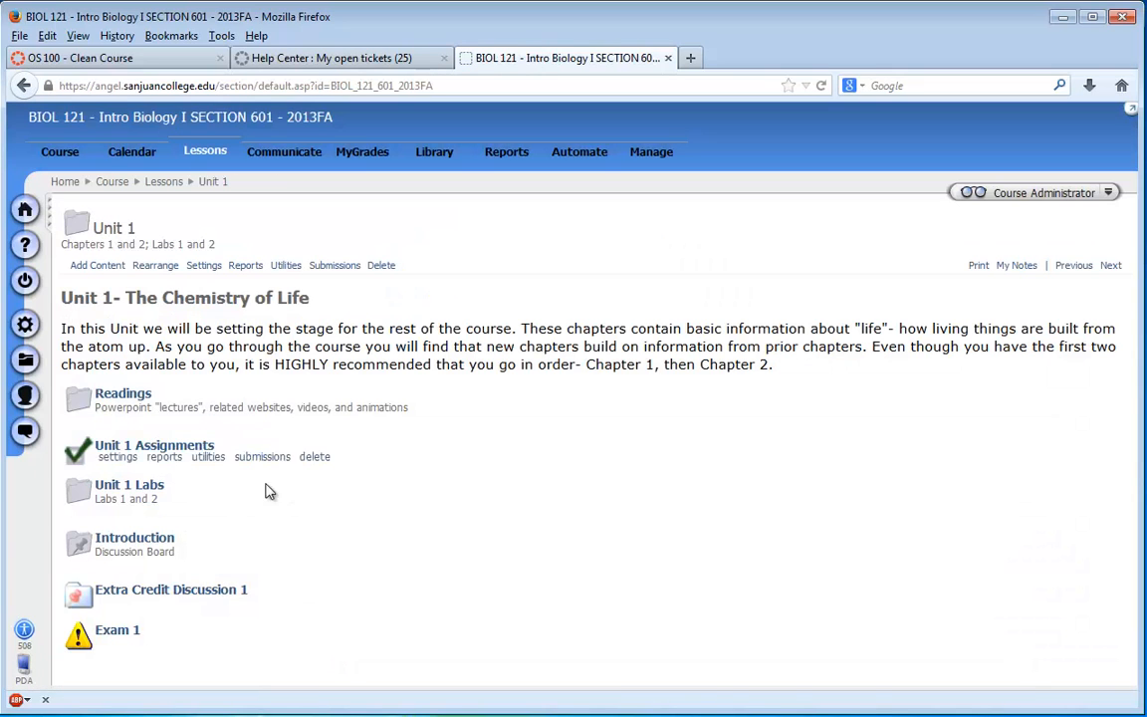
click(94, 266)
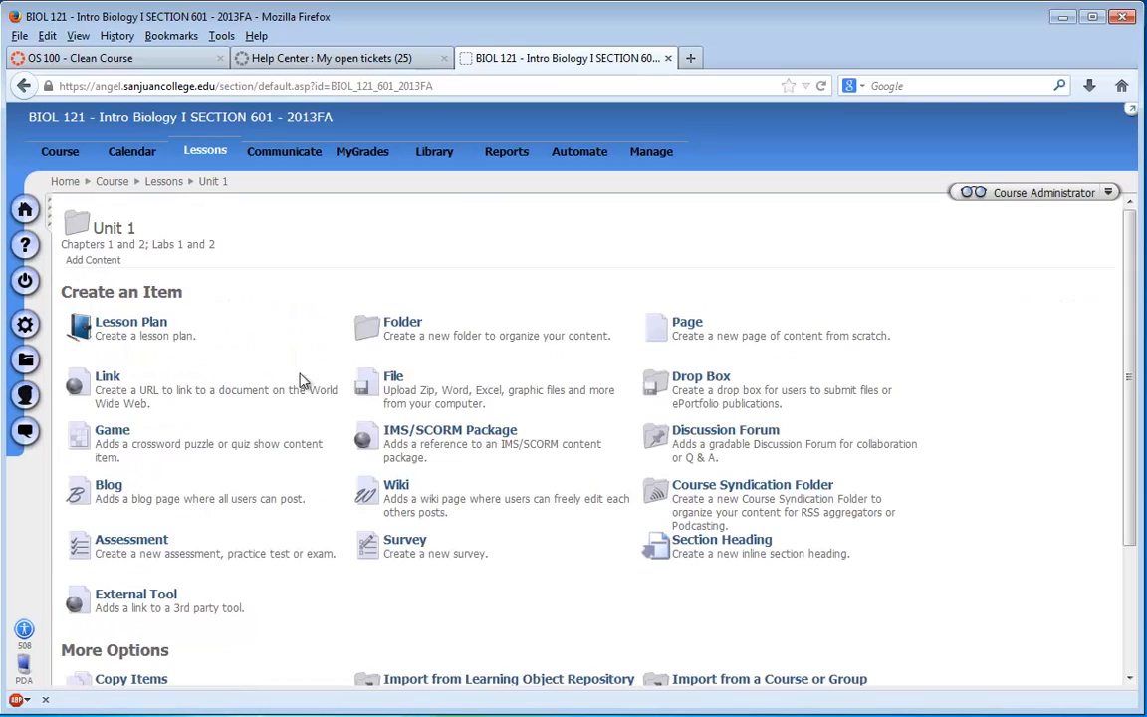
click(157, 541)
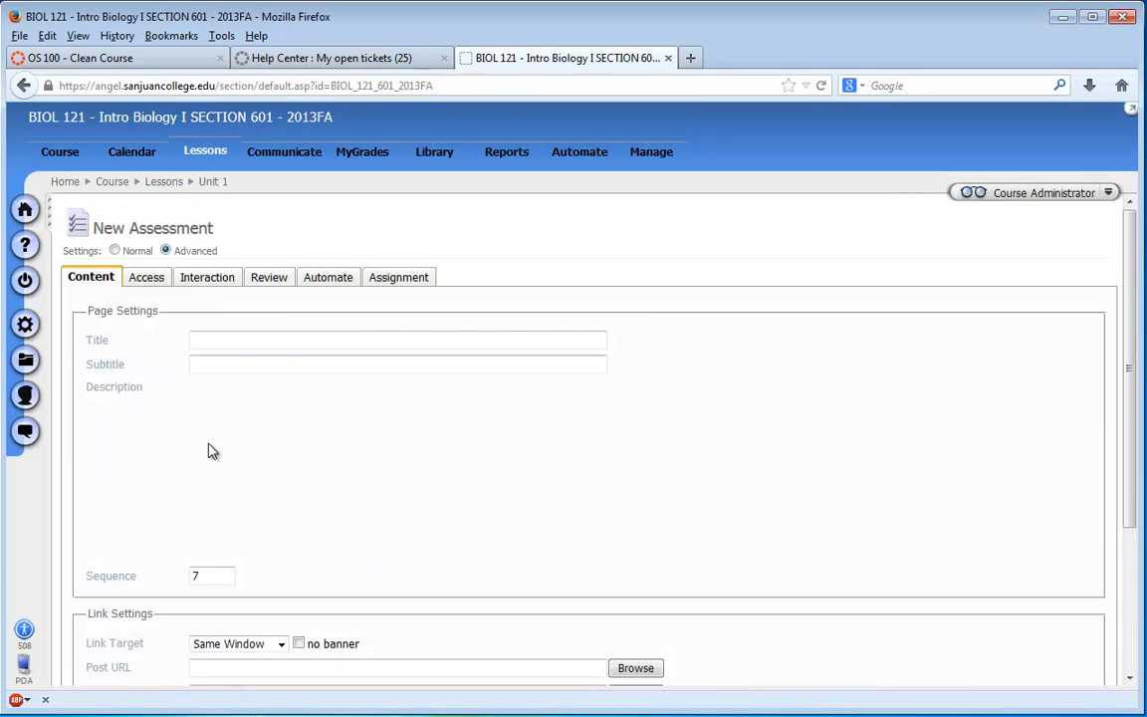
text(Exam 1 for Canvas)
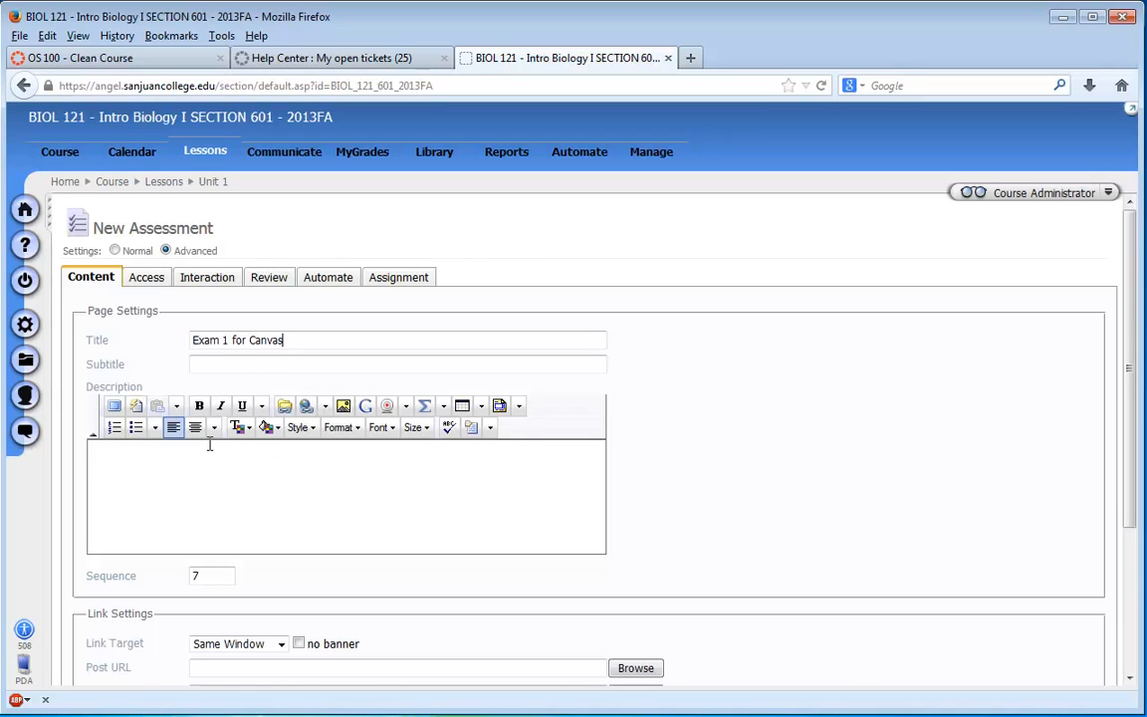
- Restrict the new assessment's access so users are not allowed to view it, and save it
click(148, 282)
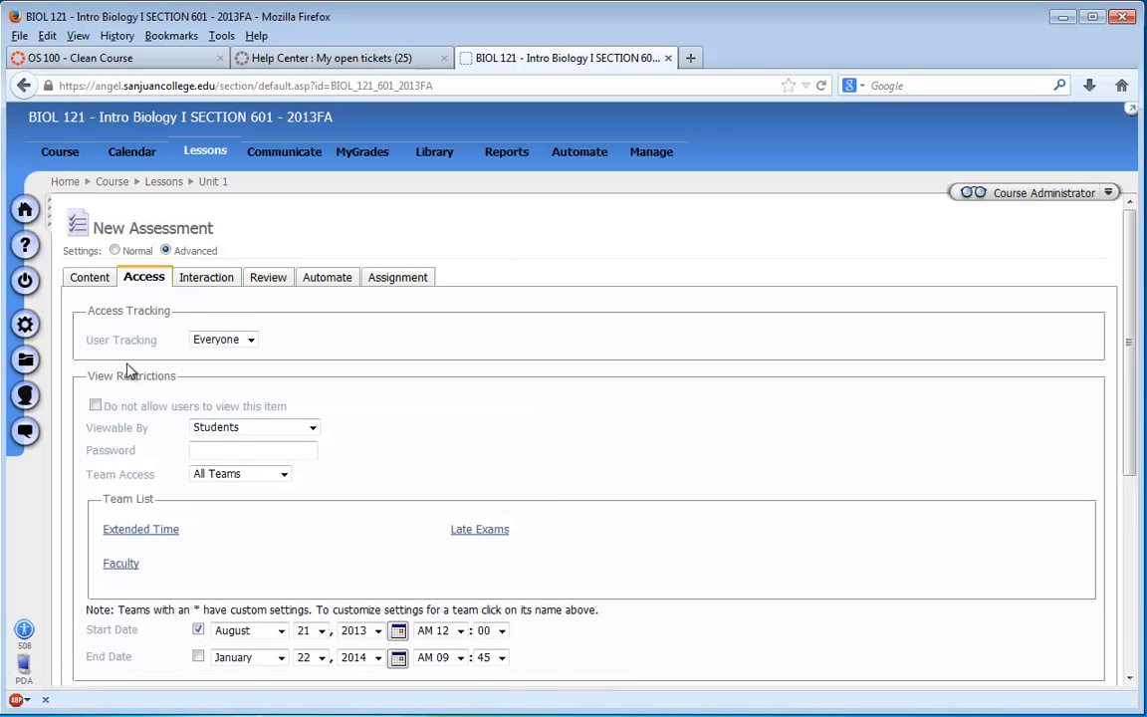
click(95, 405)
scroll(356, 427, down, 5)
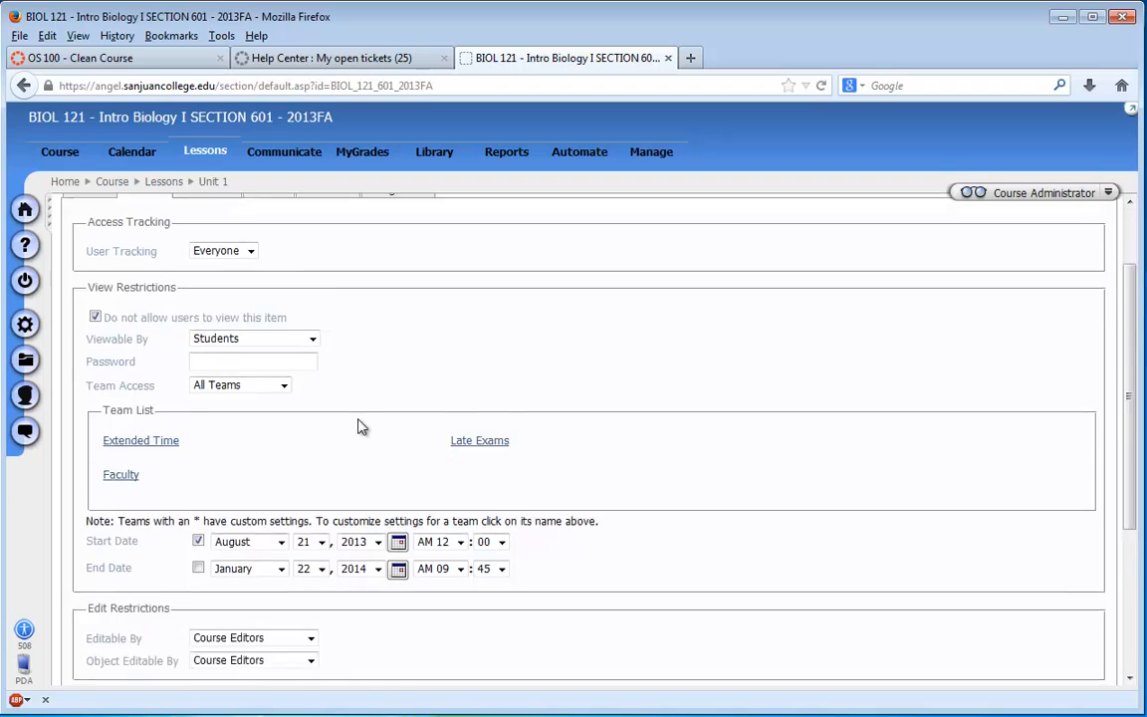
click(83, 676)
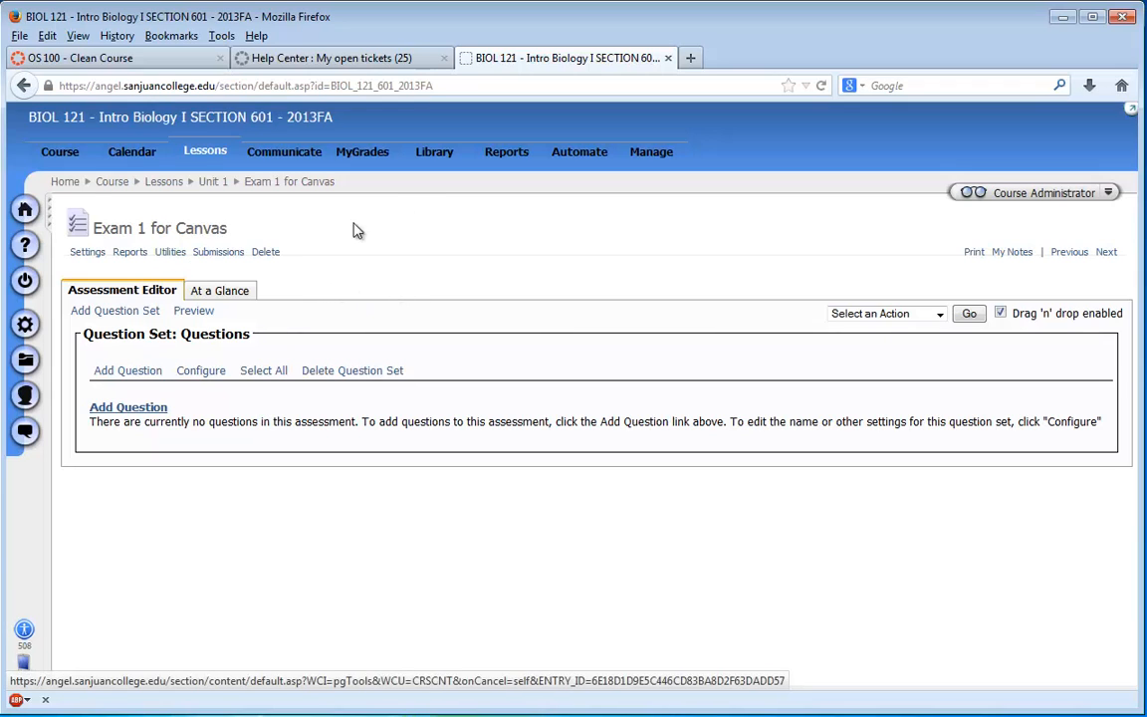
- Return to Unit 1, open Exam 1 for Canvas in a separate browser window, and narrow and move it aside for side-by-side work
click(213, 183)
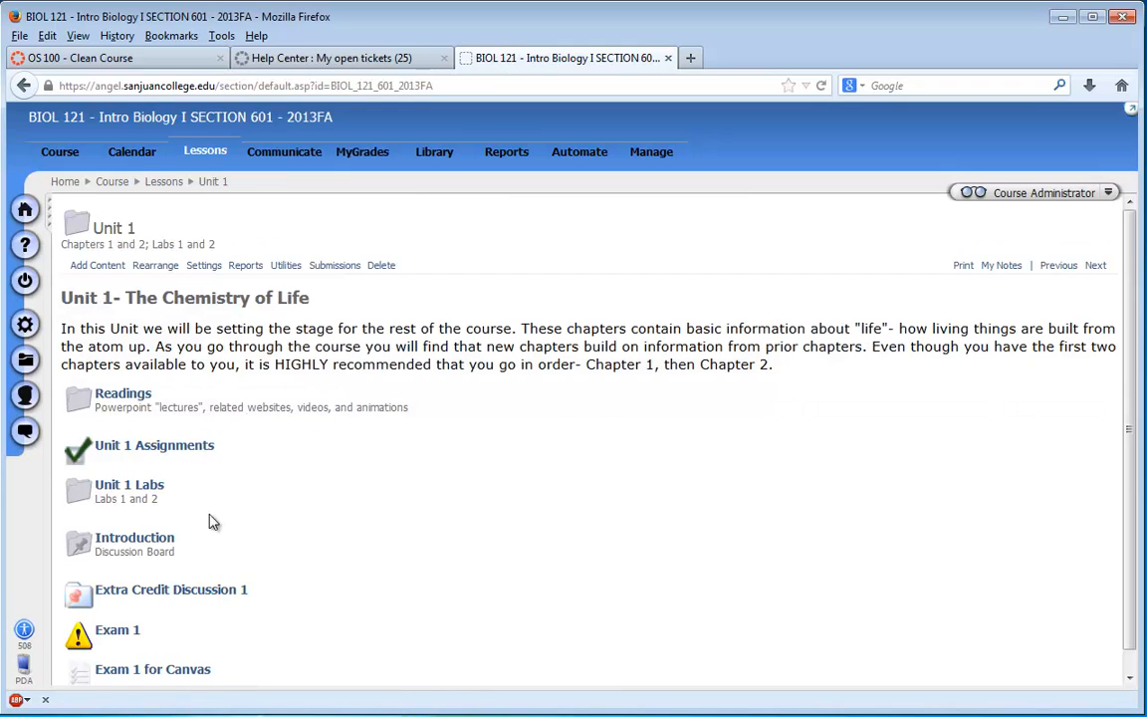
right_click(83, 678)
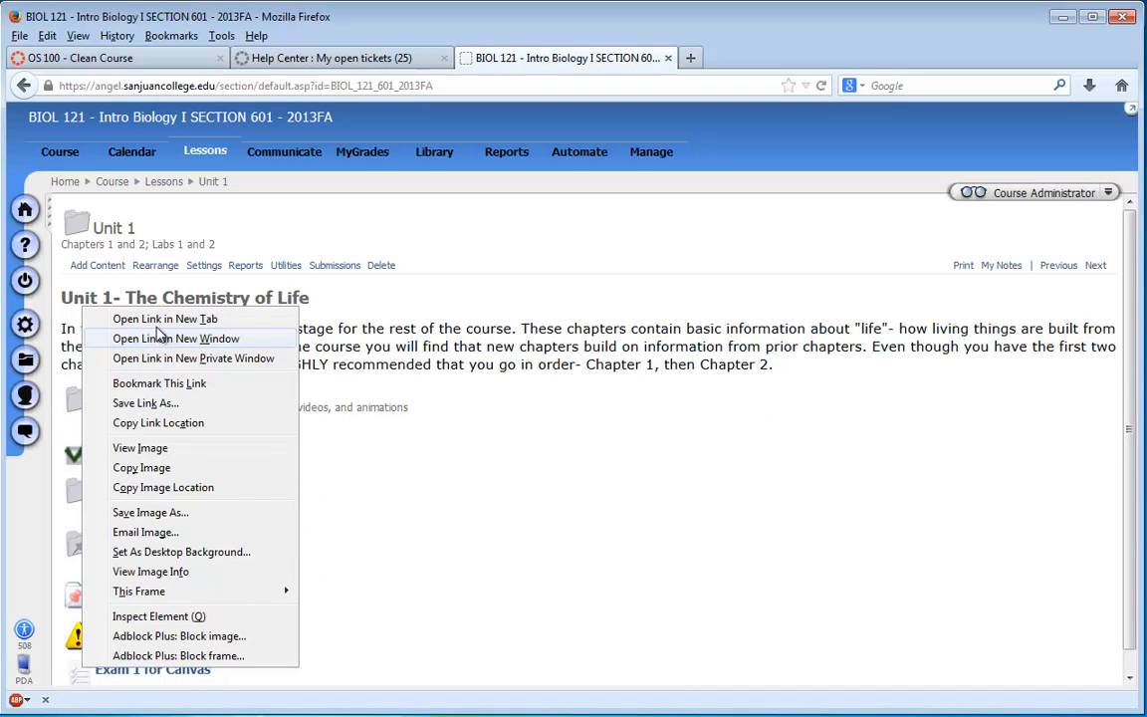
click(159, 339)
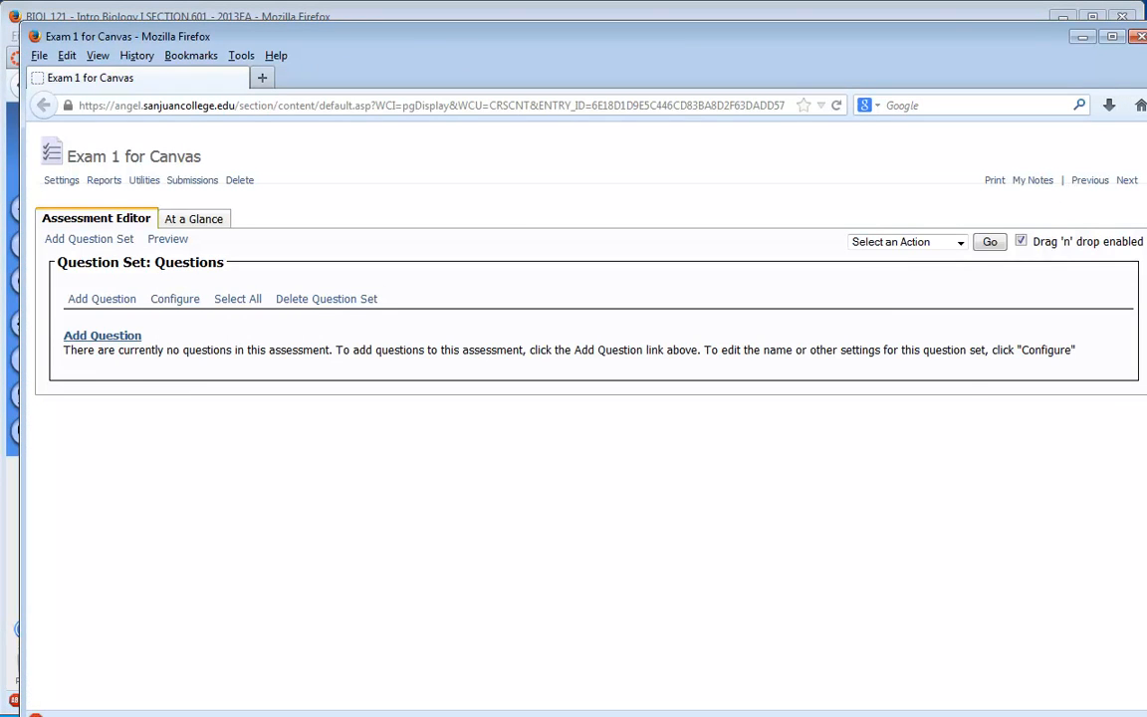
drag(1146, 225, 494, 225)
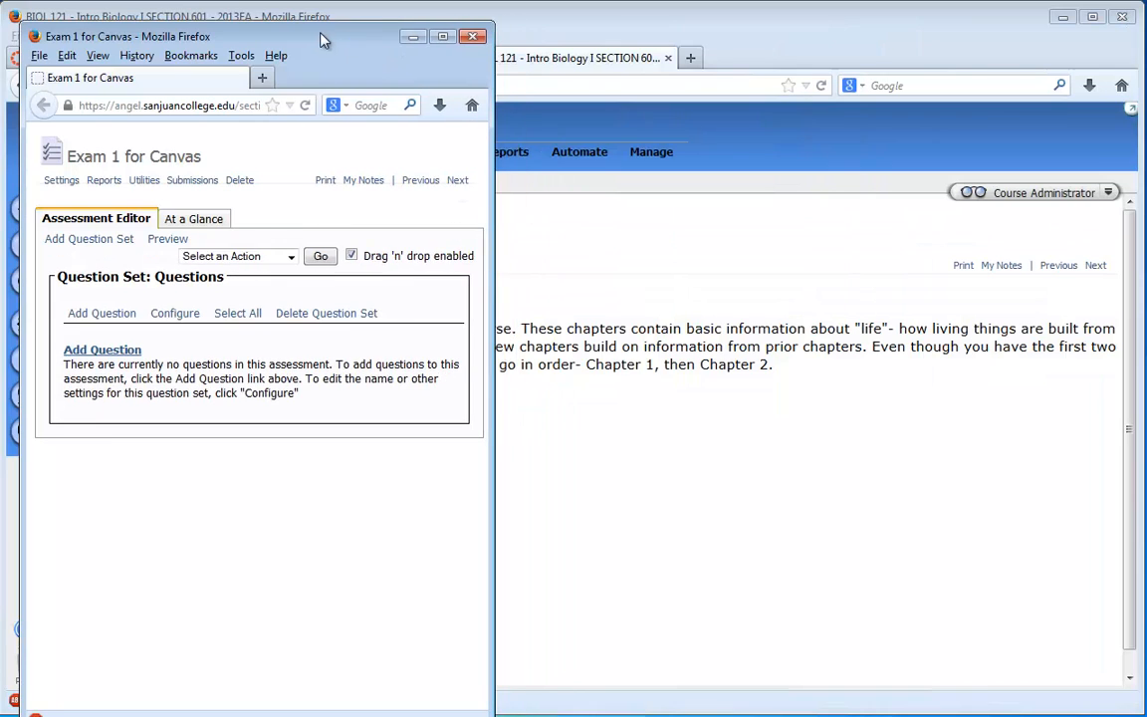
drag(320, 40, 962, 22)
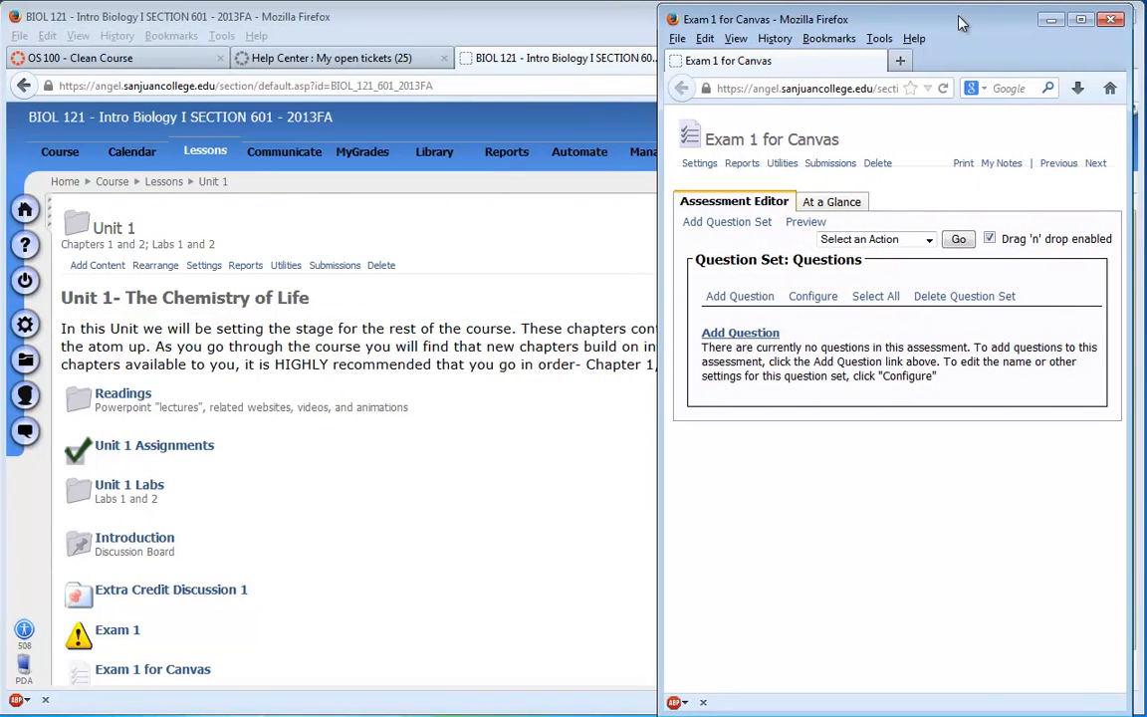
- Narrow the main course window to fit beside the Exam 1 for Canvas window and open the original Exam 1 in it
click(531, 38)
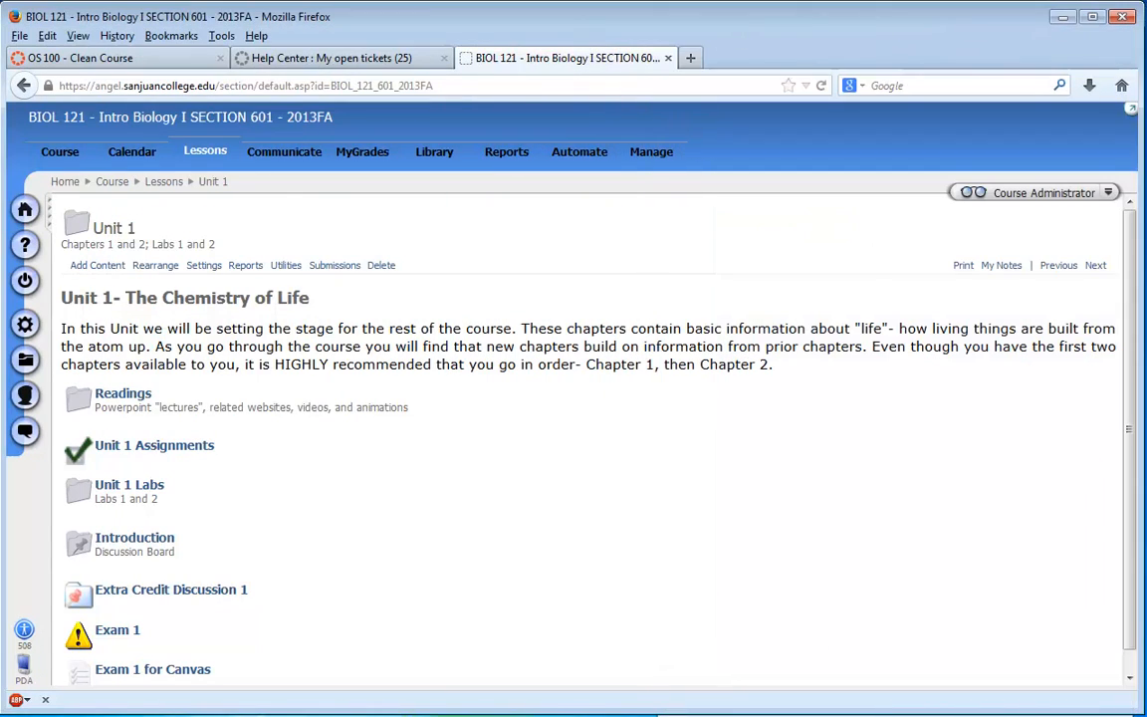
drag(1137, 171, 618, 257)
scroll(236, 598, down, 2)
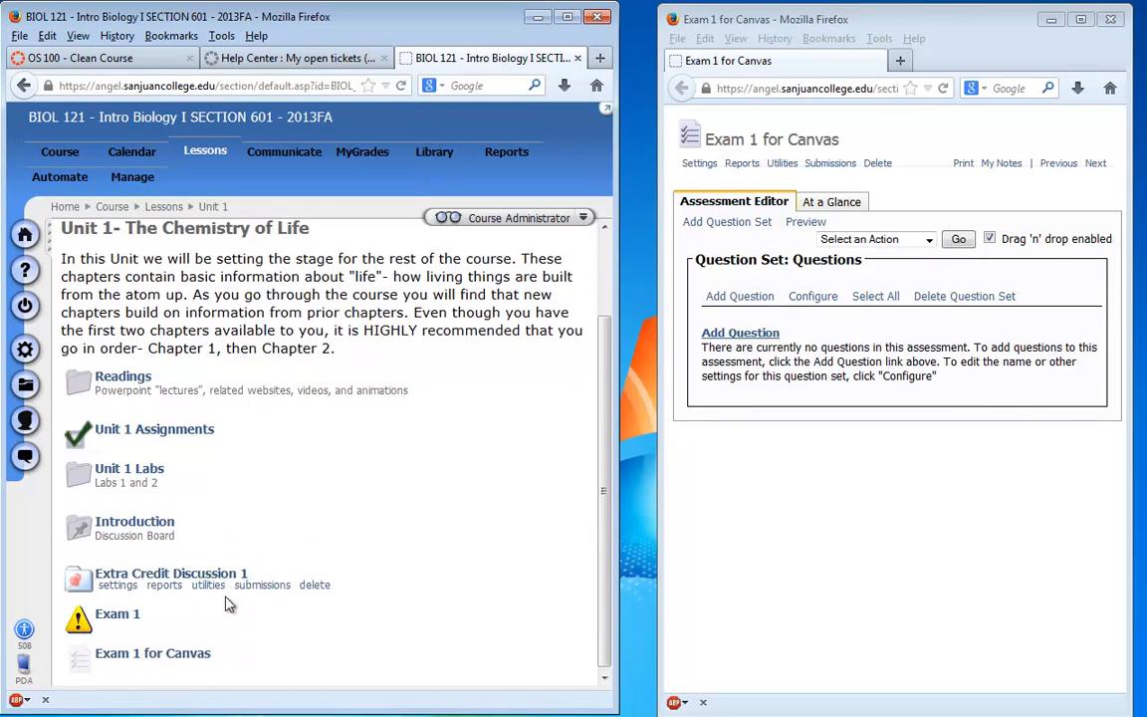
click(117, 612)
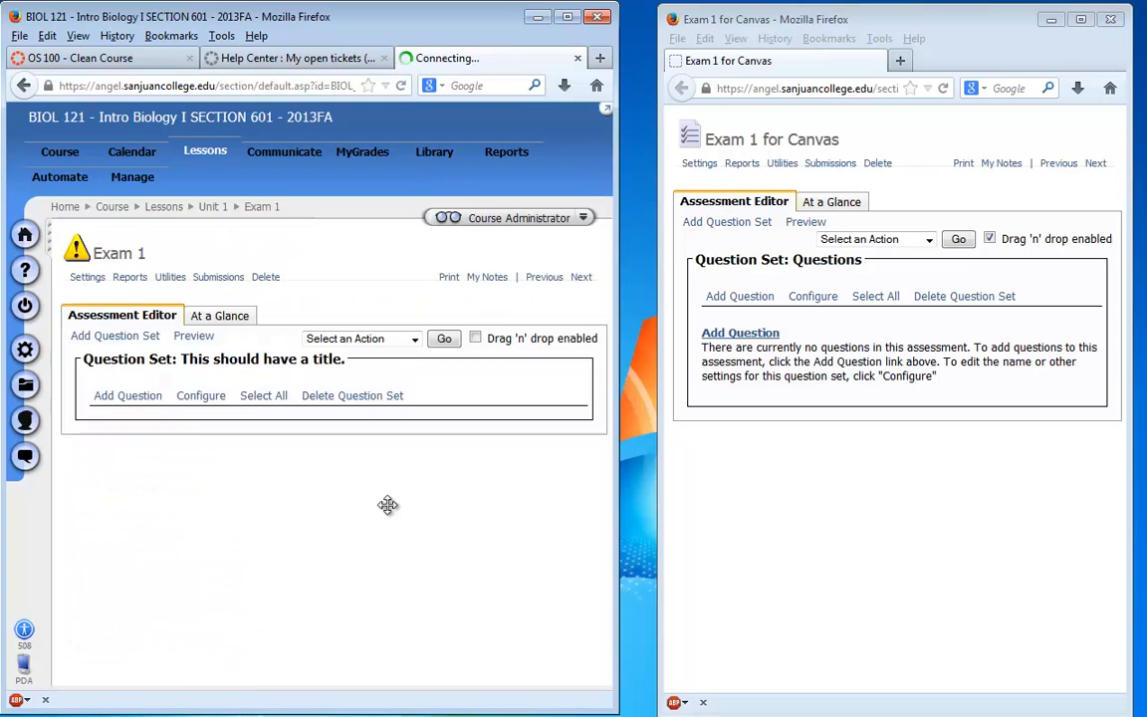
scroll(543, 310, down, 1)
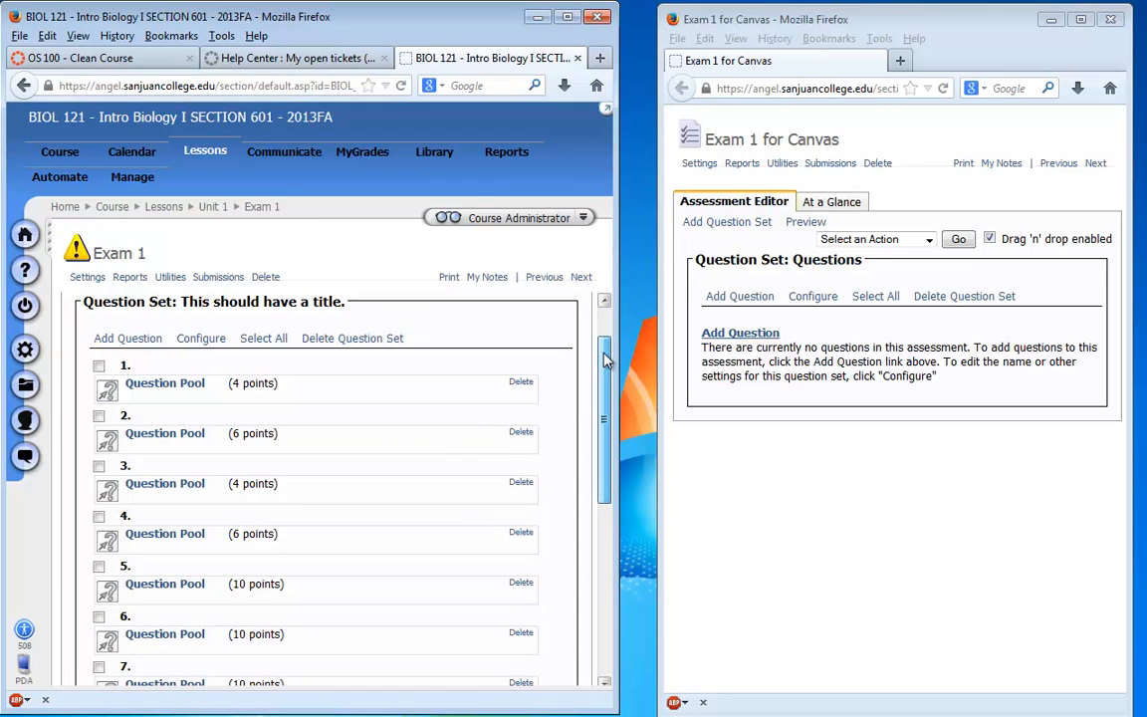
drag(619, 350, 643, 345)
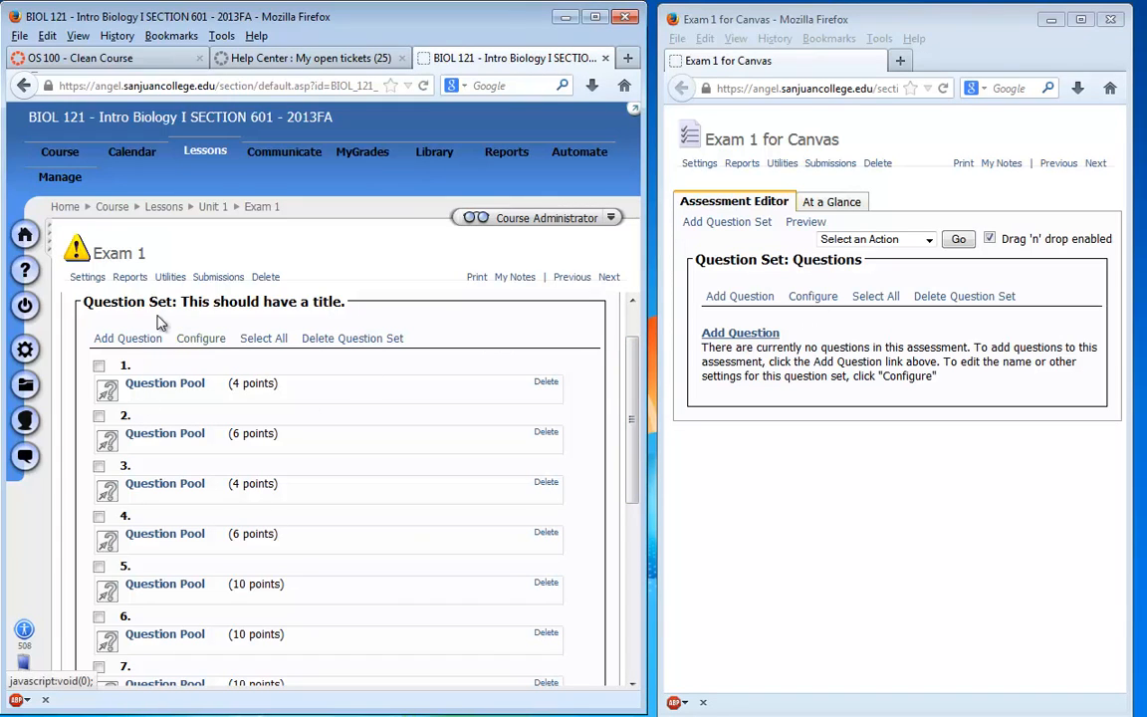
- Configure the default question set of Exam 1 for Canvas, changing its set title to "Pool 1"
click(811, 376)
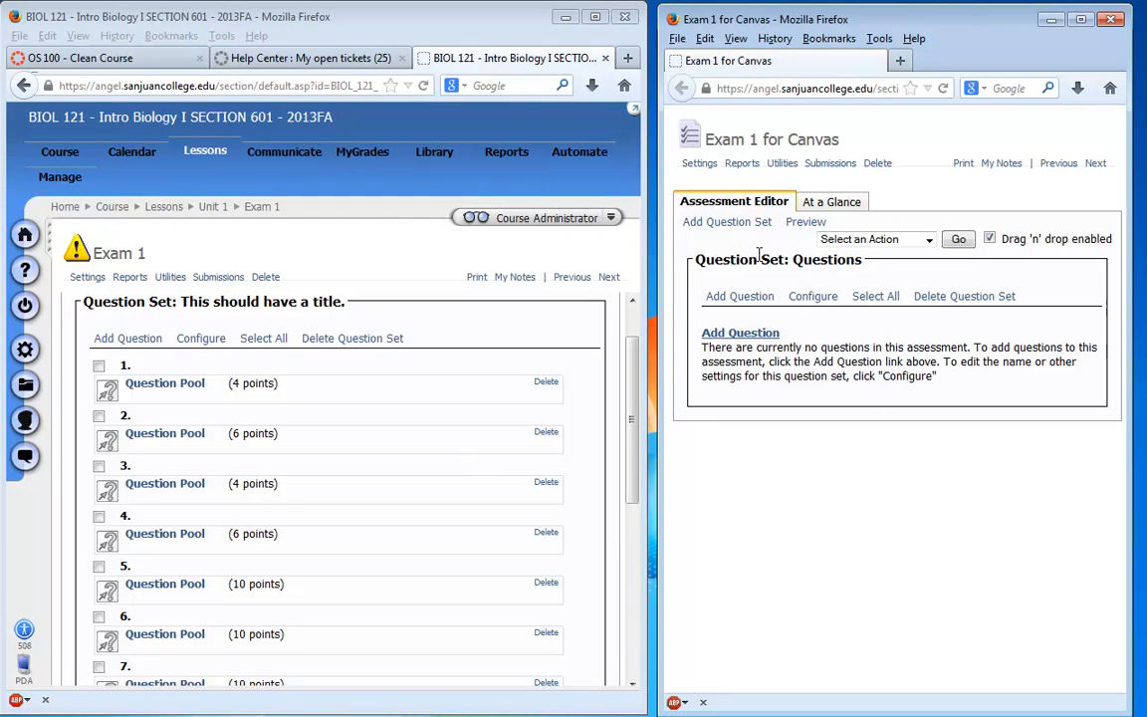
click(811, 299)
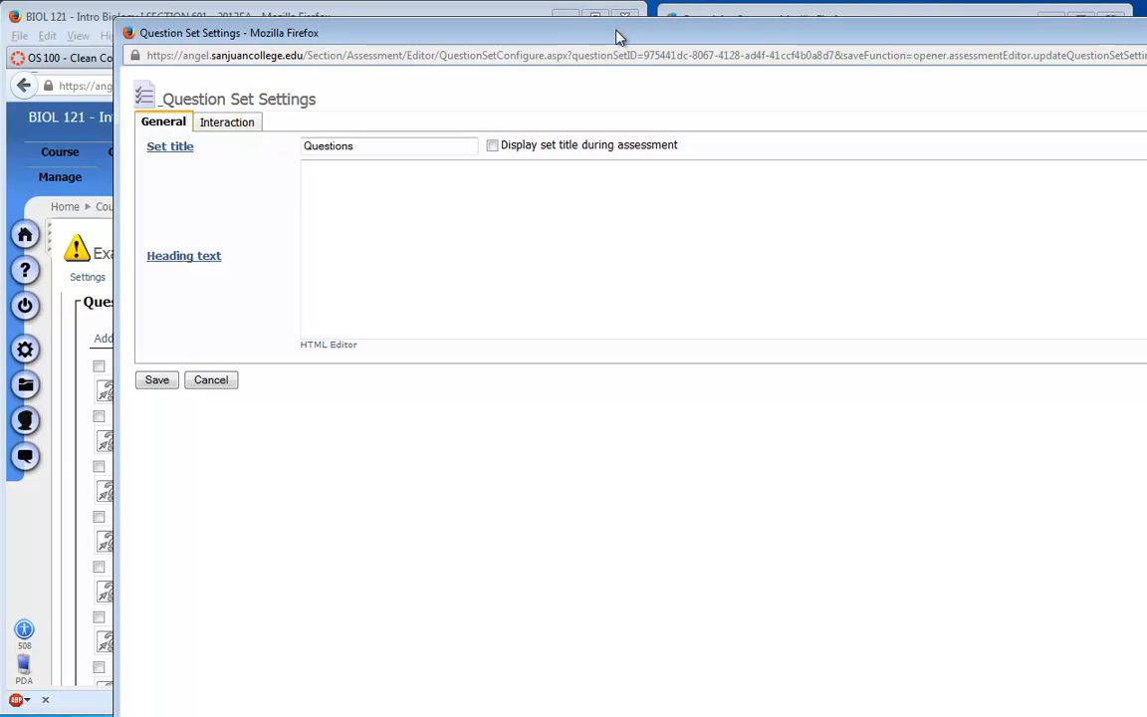
drag(620, 35, 536, 17)
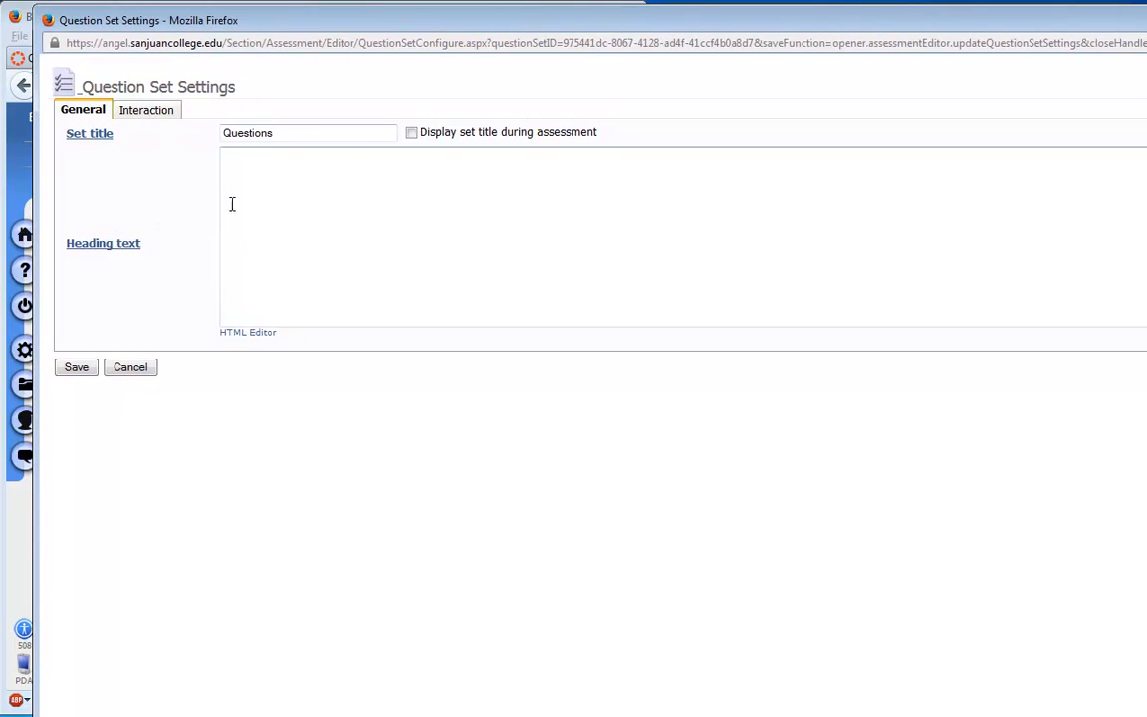
double_click(258, 136)
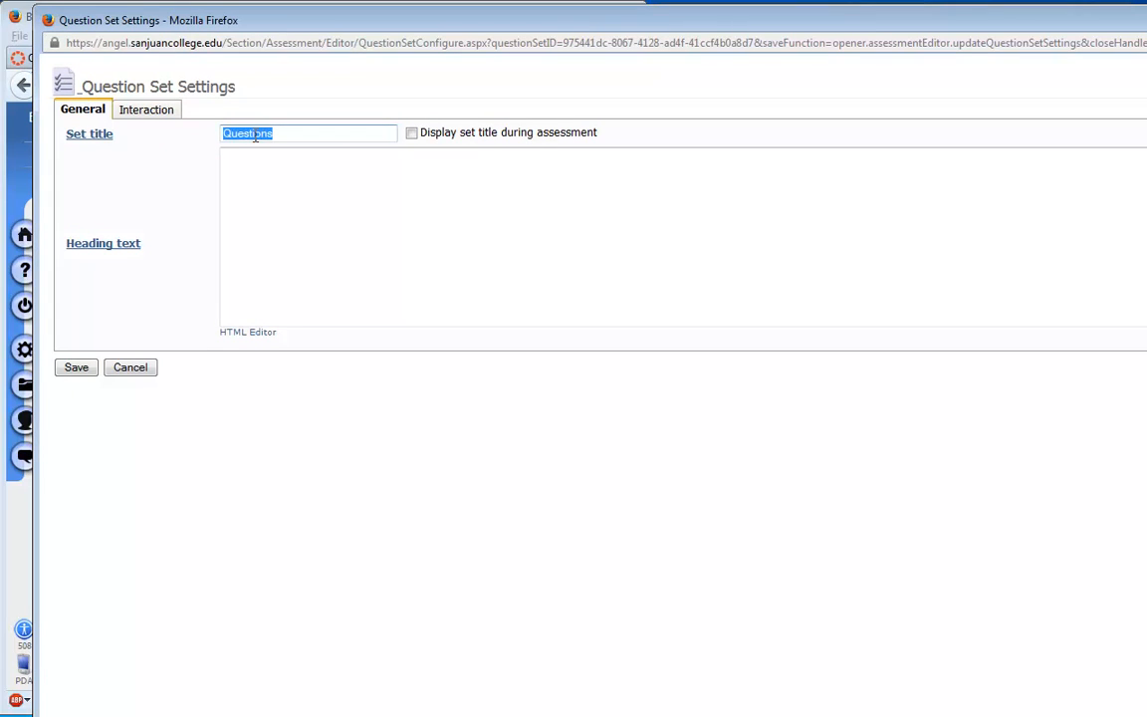
text(Q)
- Turn off the assessment settings for Pool 1, limit the number of questions within the set to 2, and save
click(139, 112)
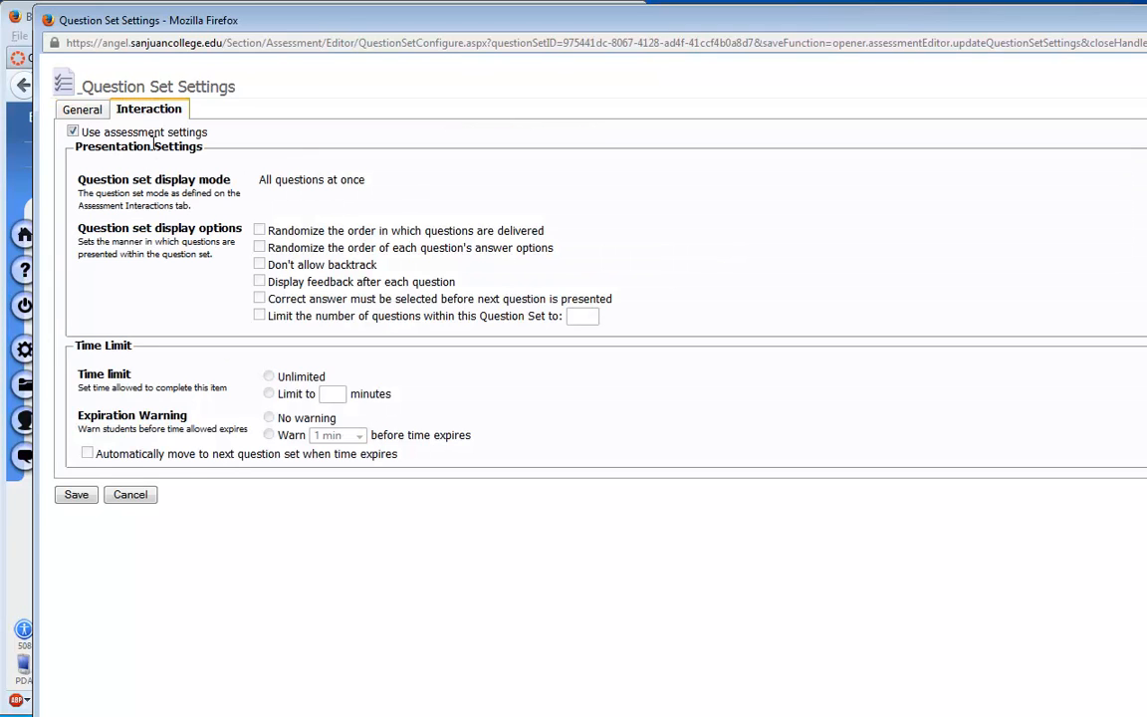
click(78, 110)
click(141, 114)
drag(206, 35, 688, 71)
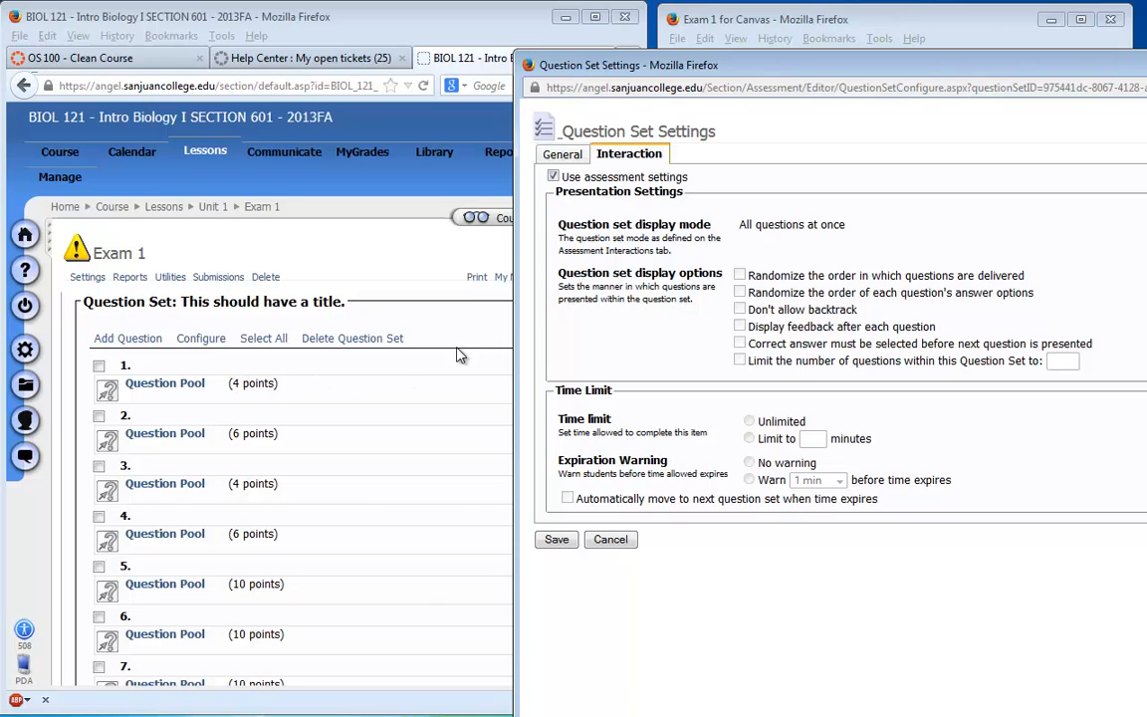
click(553, 177)
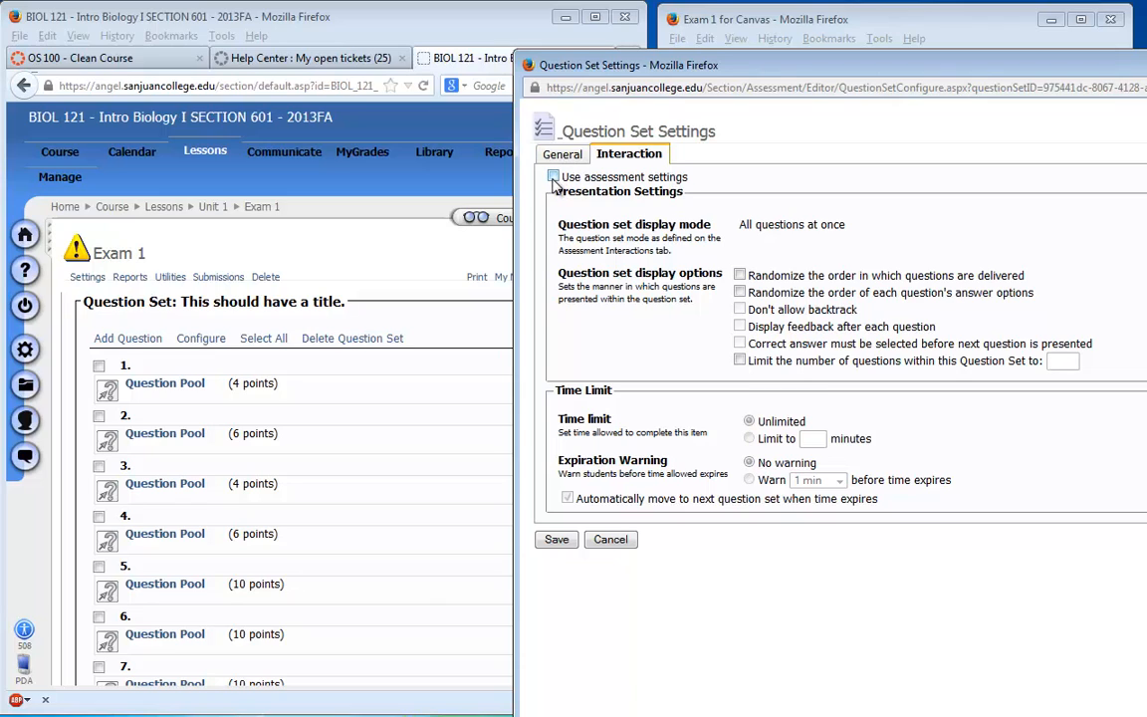
click(740, 362)
click(1056, 361)
text(2)
click(555, 540)
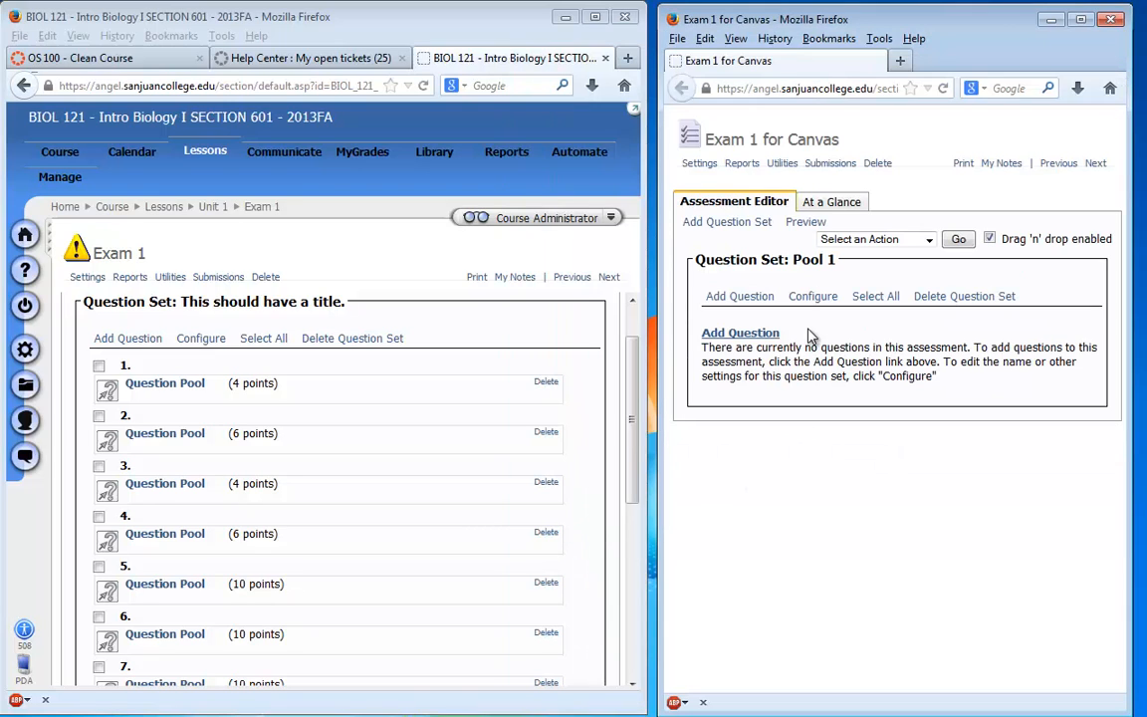
- Add a question set titled "Pool 2" with assessment settings turned off and its number of questions limited to 3
click(726, 222)
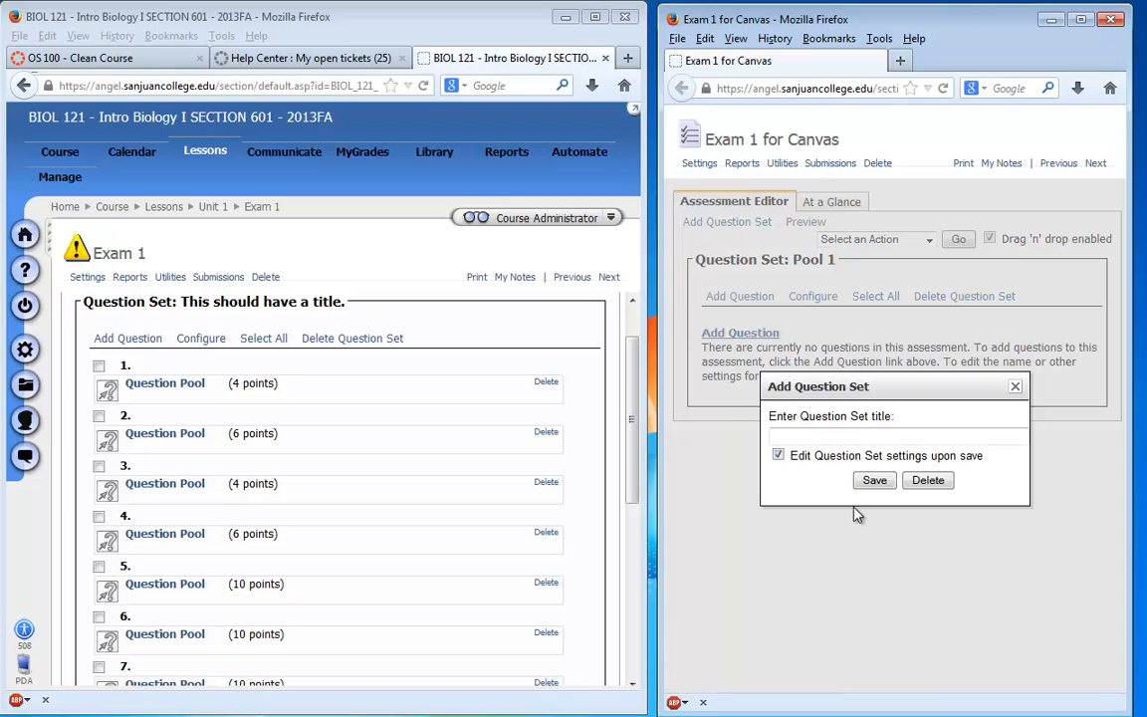
text(Pool 2)
click(876, 482)
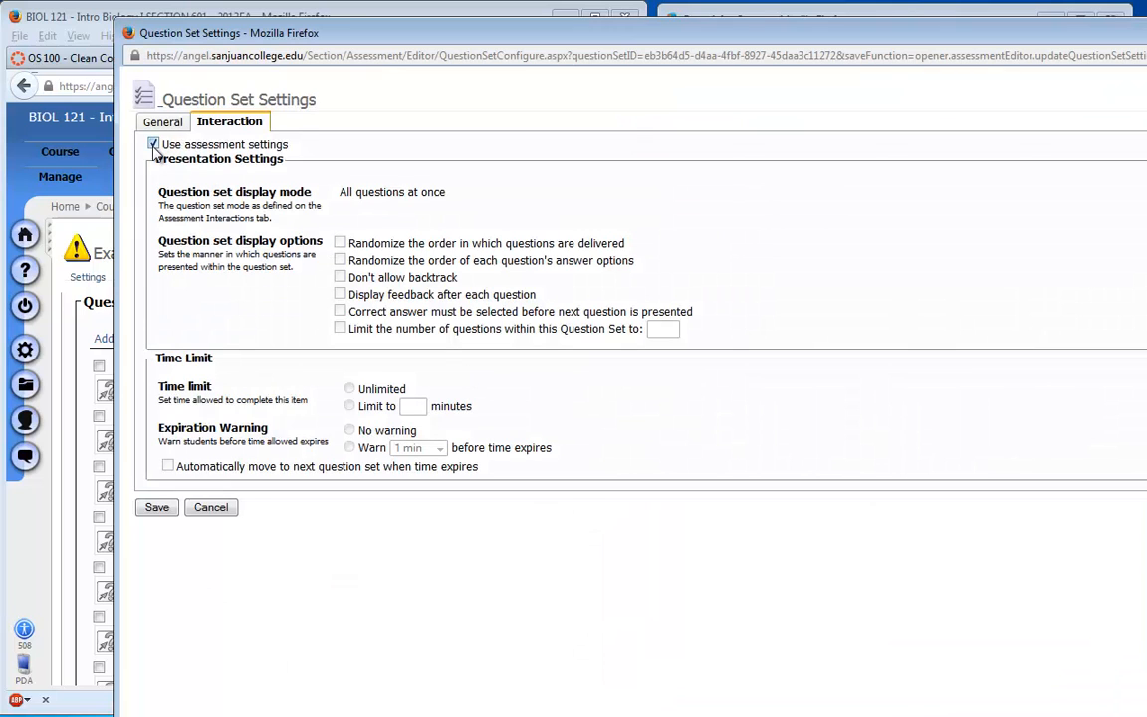
click(154, 146)
click(339, 327)
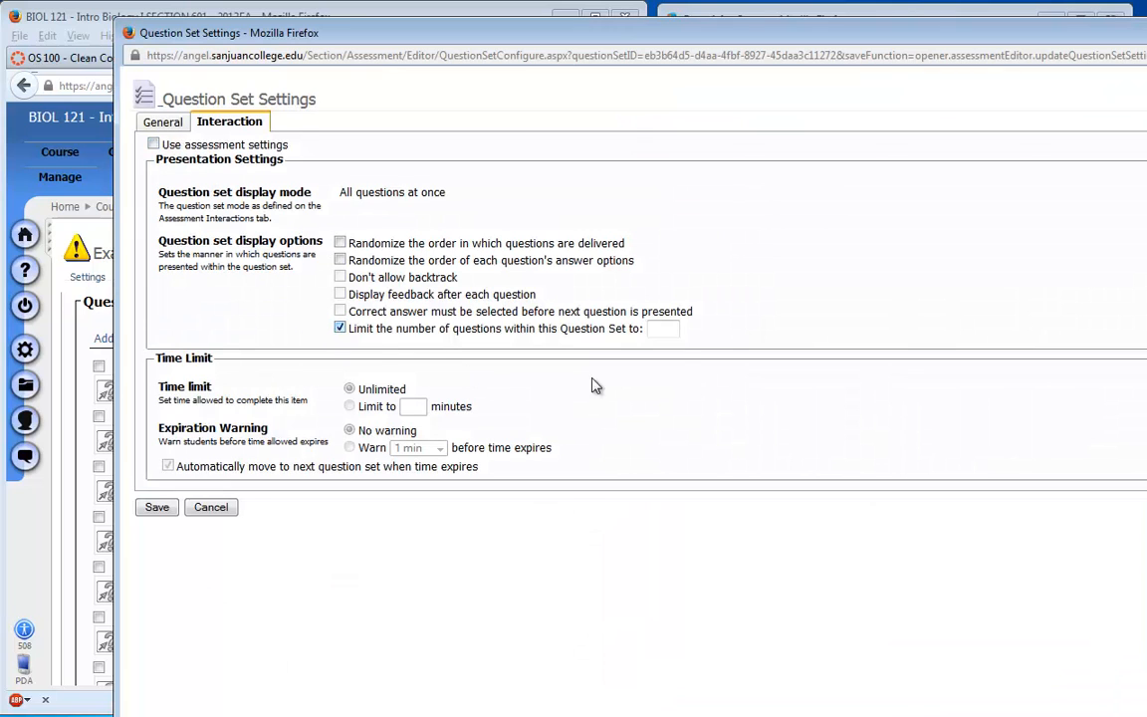
click(663, 332)
text(3)
click(156, 506)
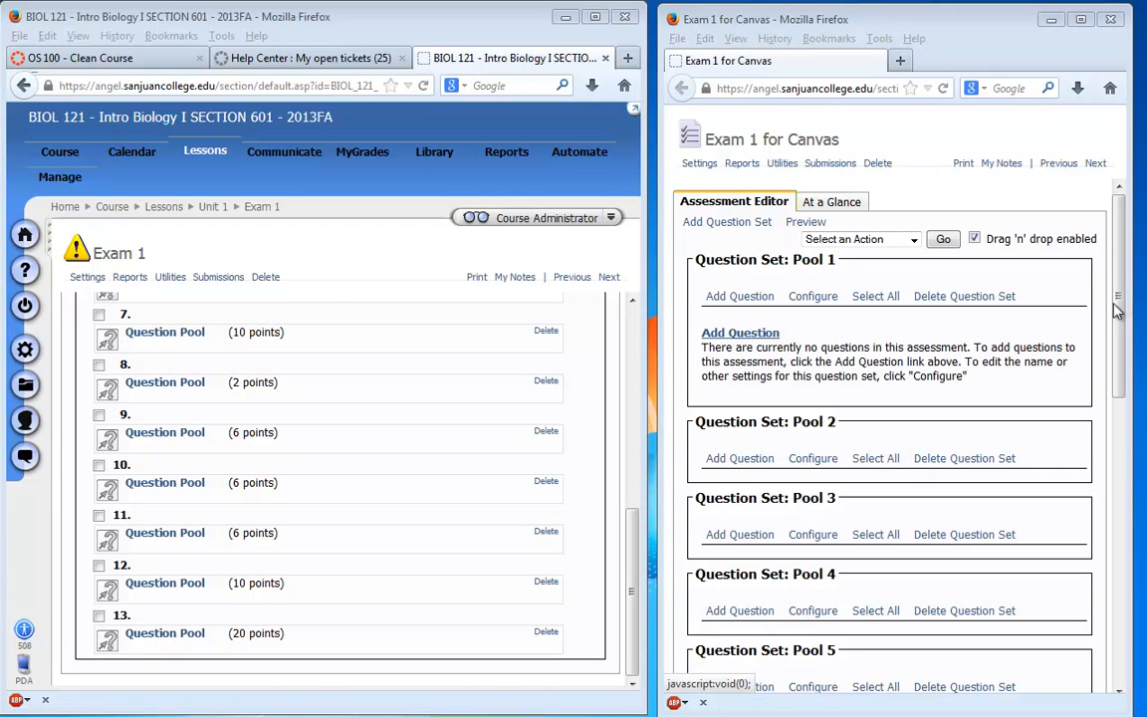
- Compare the question sets in both exams and open the first question pool of the original Exam 1 to check its settings
drag(1118, 301, 1099, 615)
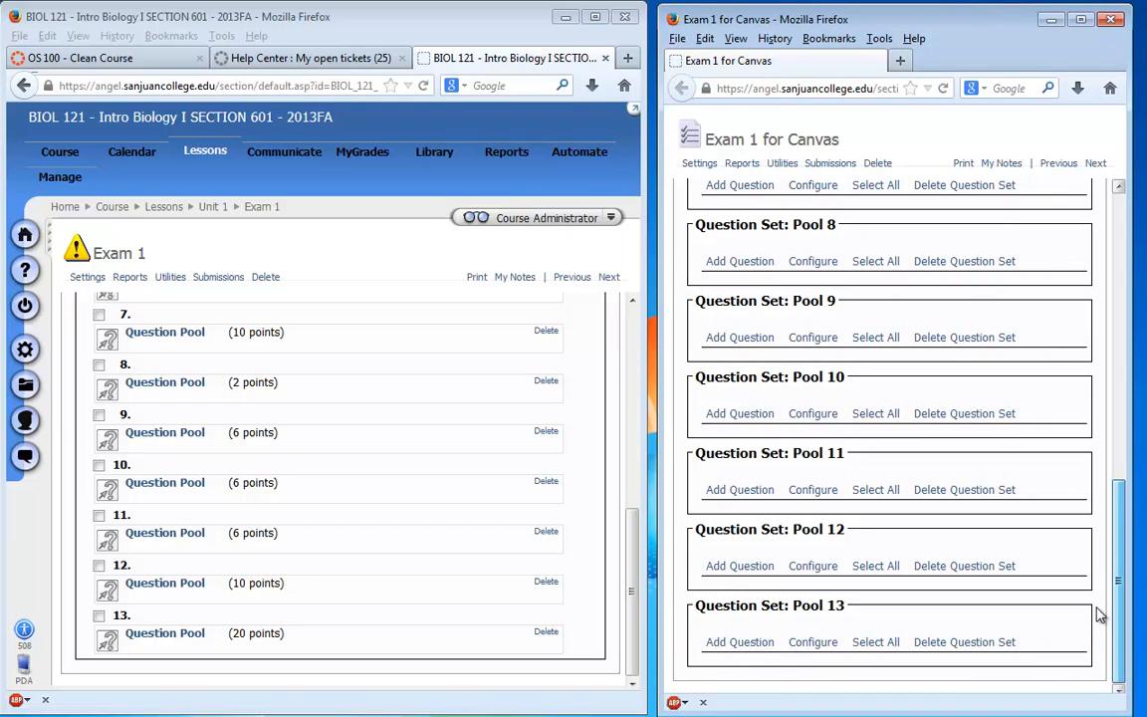
drag(1099, 616, 1117, 289)
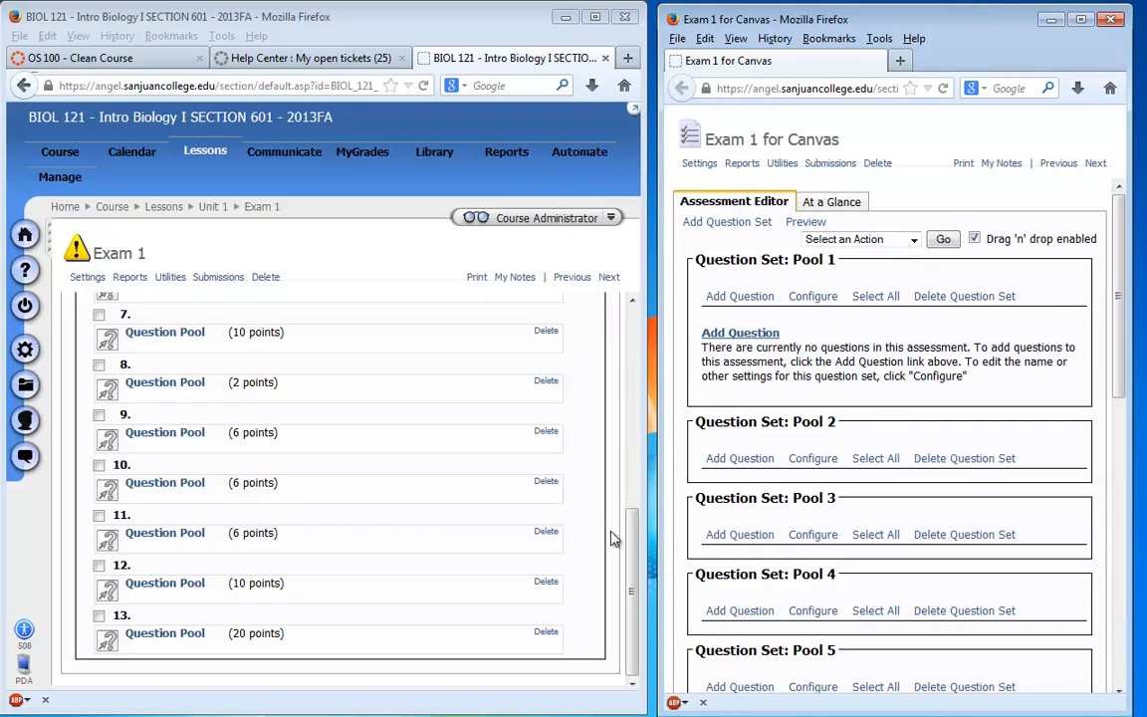
drag(632, 558, 643, 315)
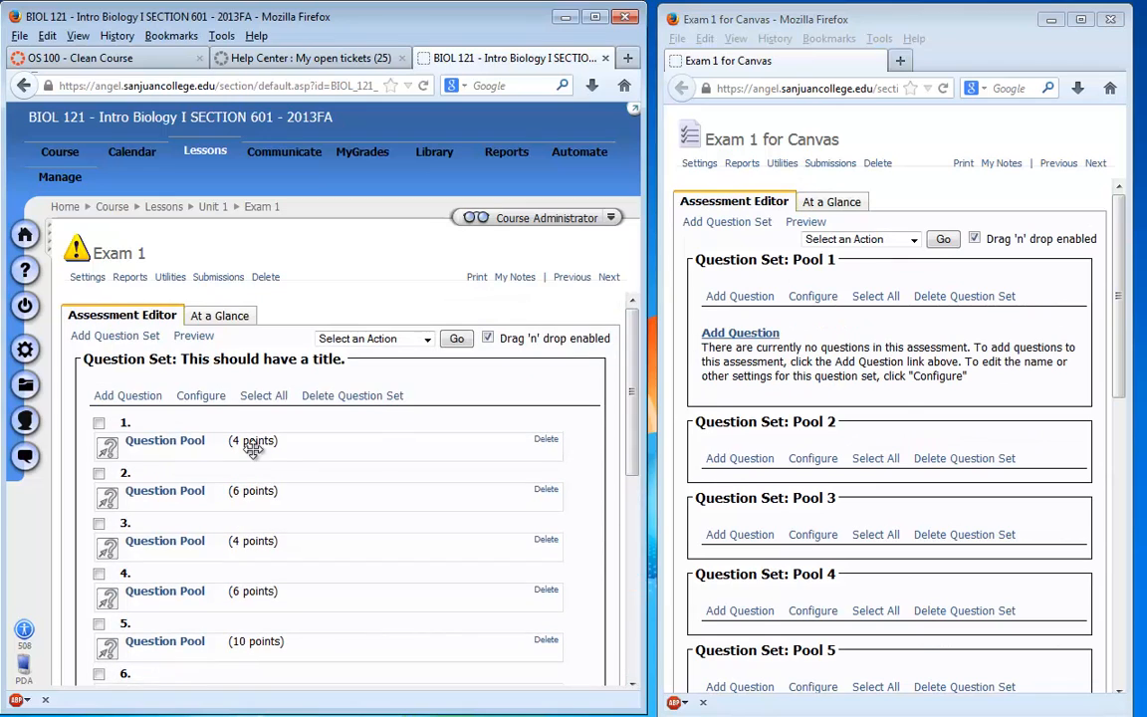
click(170, 445)
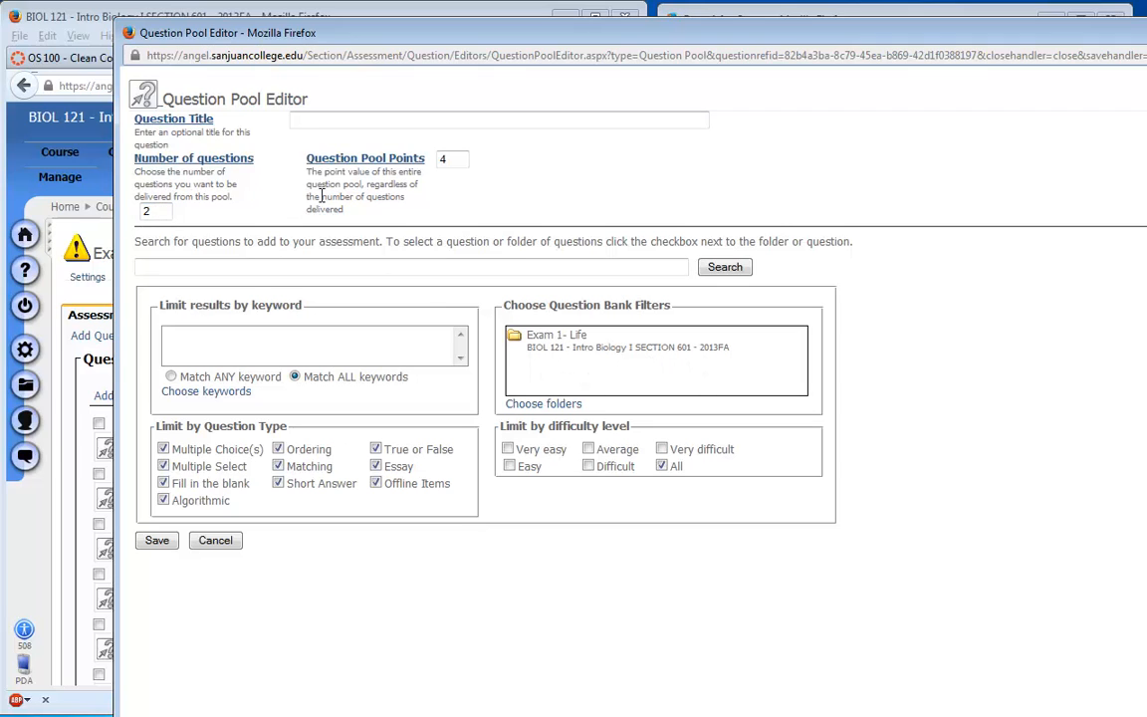
- Add all questions from the question bank folder "Exam 1- Life" to Pool 1 of Exam 1 for Canvas
click(231, 541)
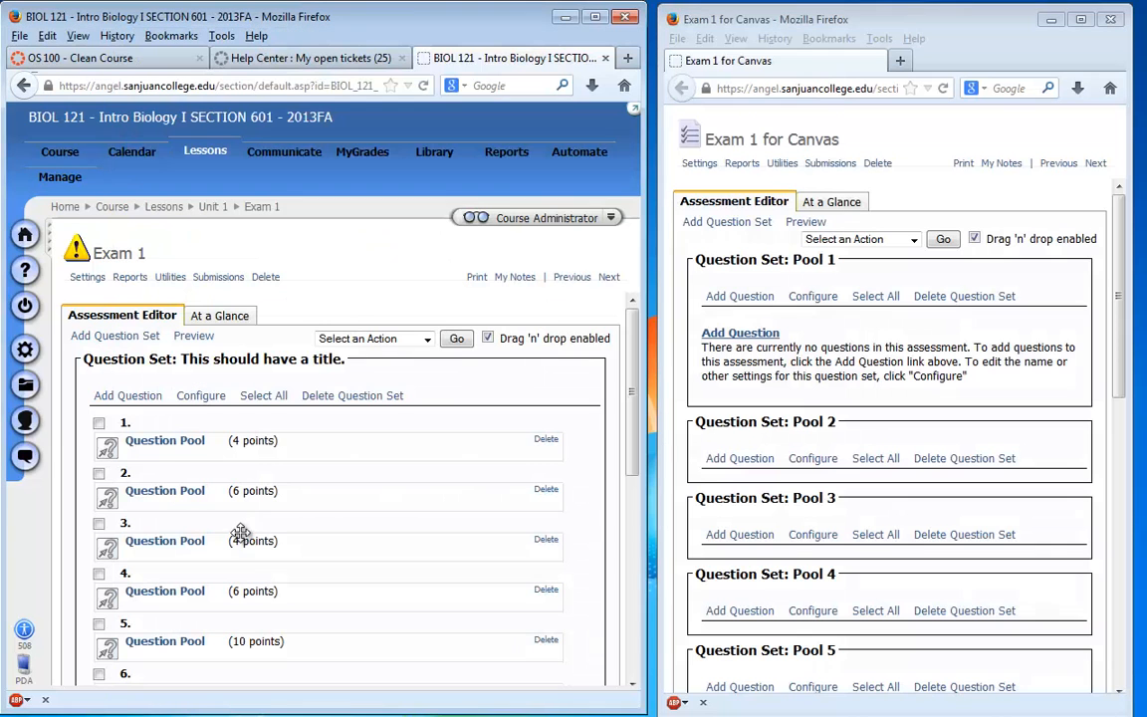
click(741, 297)
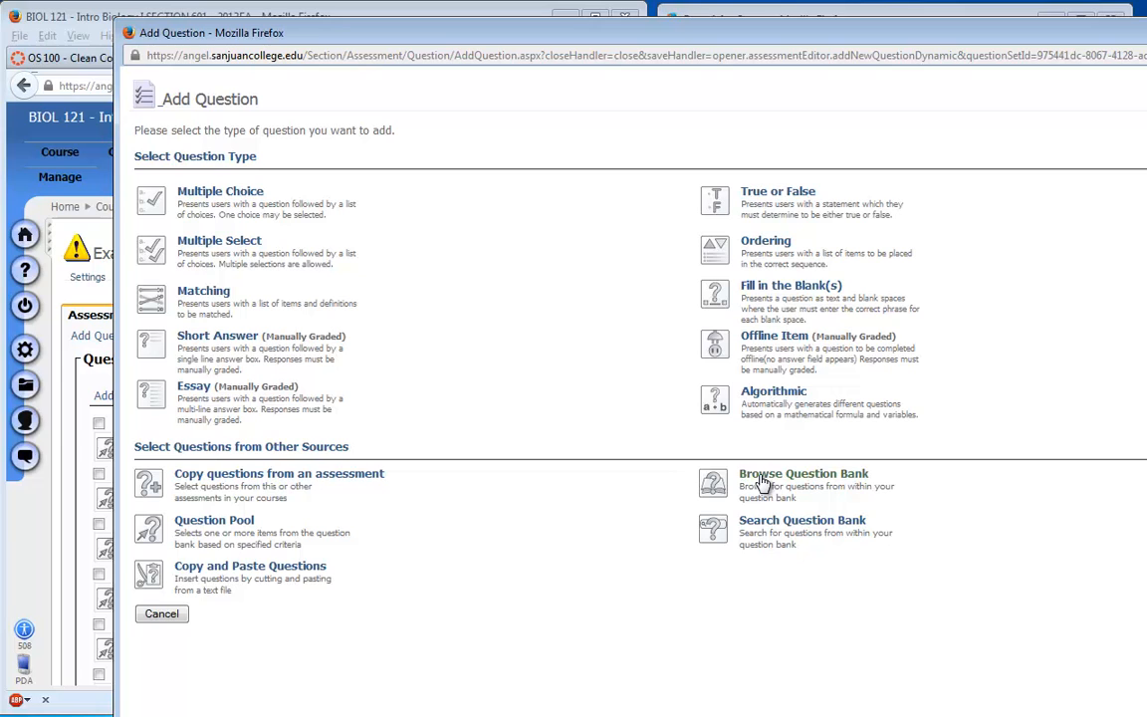
click(762, 482)
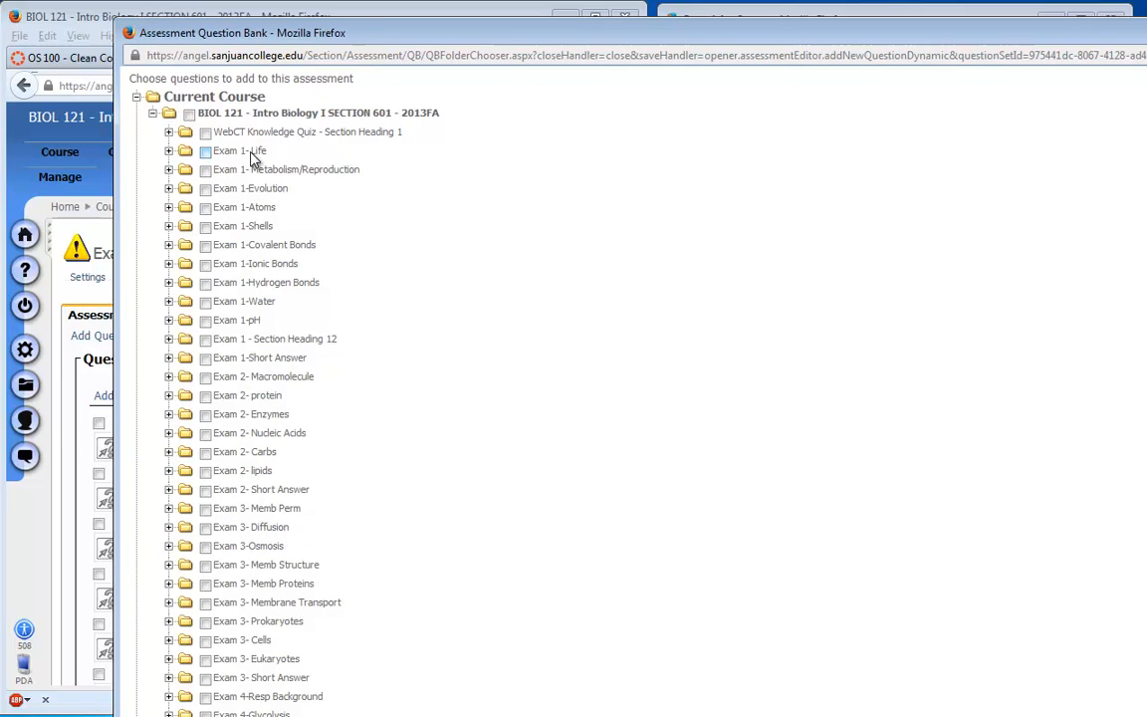
click(169, 151)
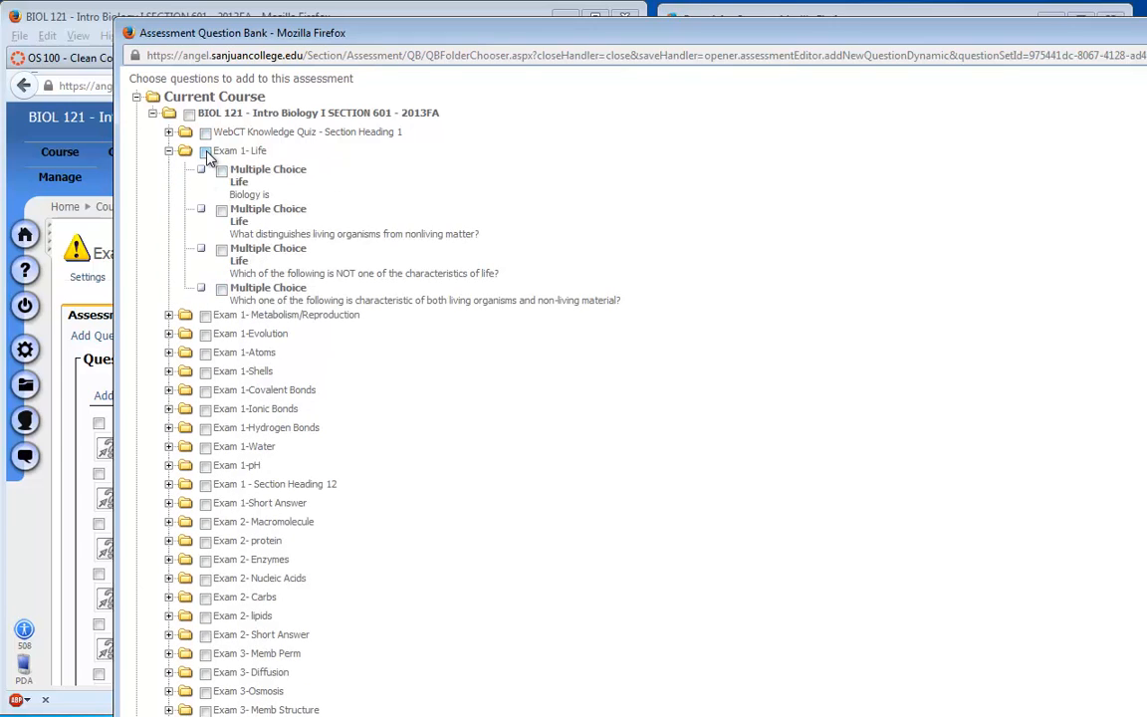
click(206, 152)
scroll(399, 388, down, 15)
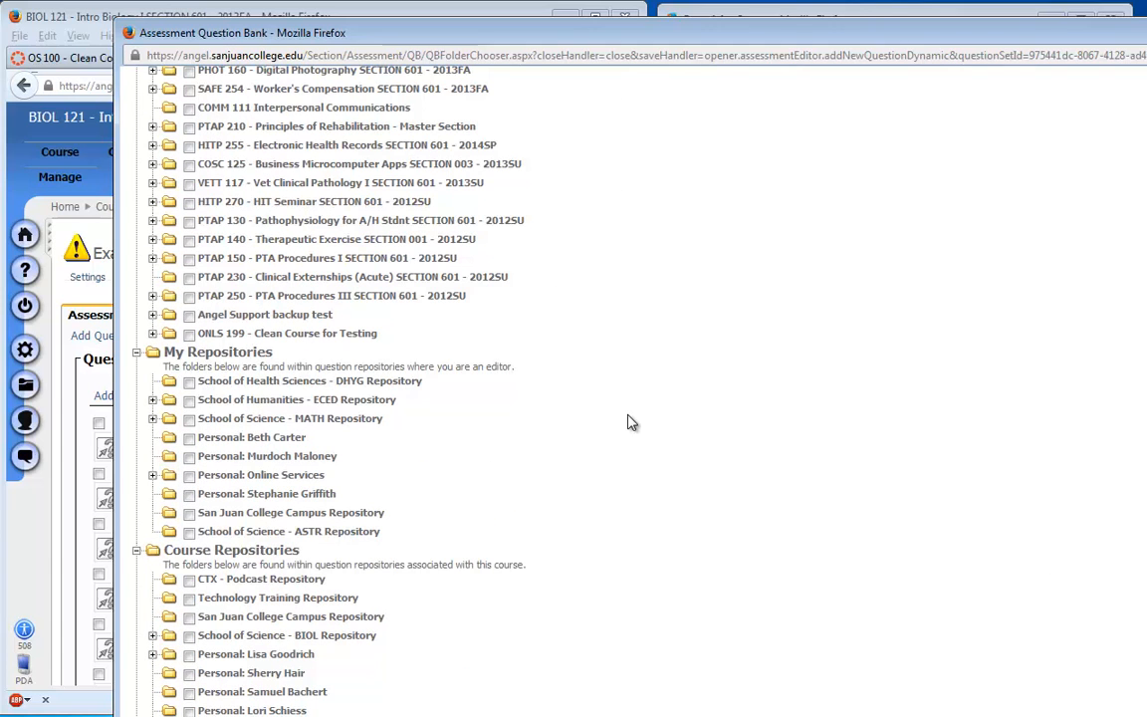
drag(701, 22, 609, 72)
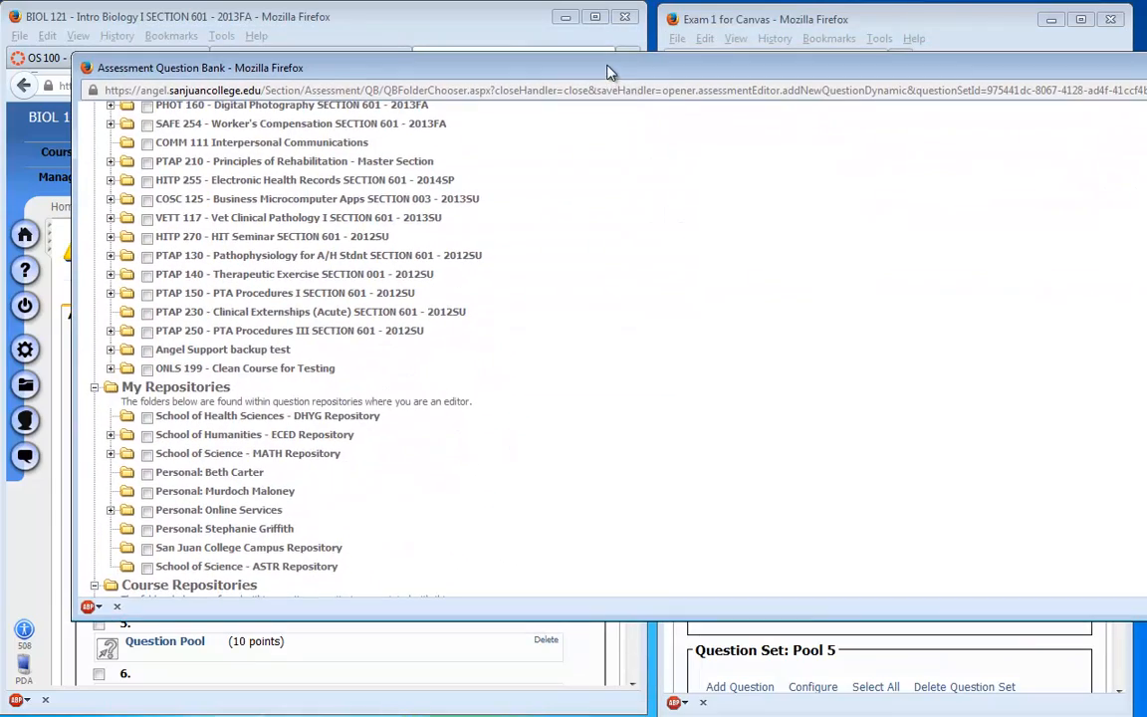
scroll(615, 430, down, 5)
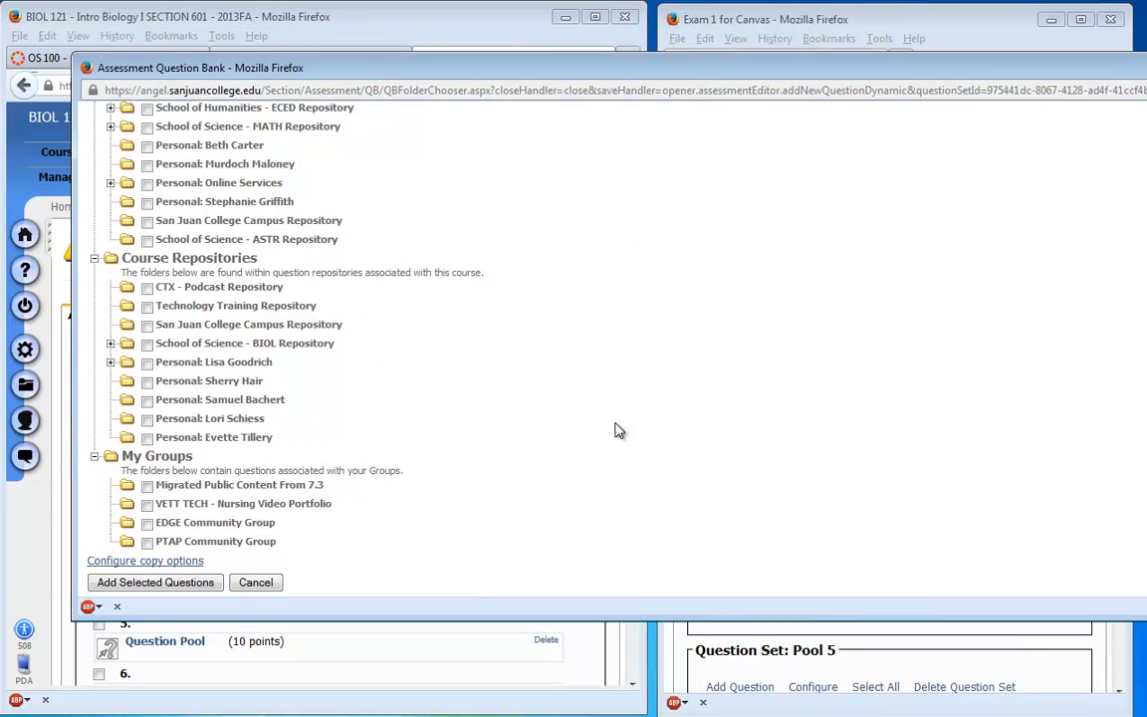
click(147, 583)
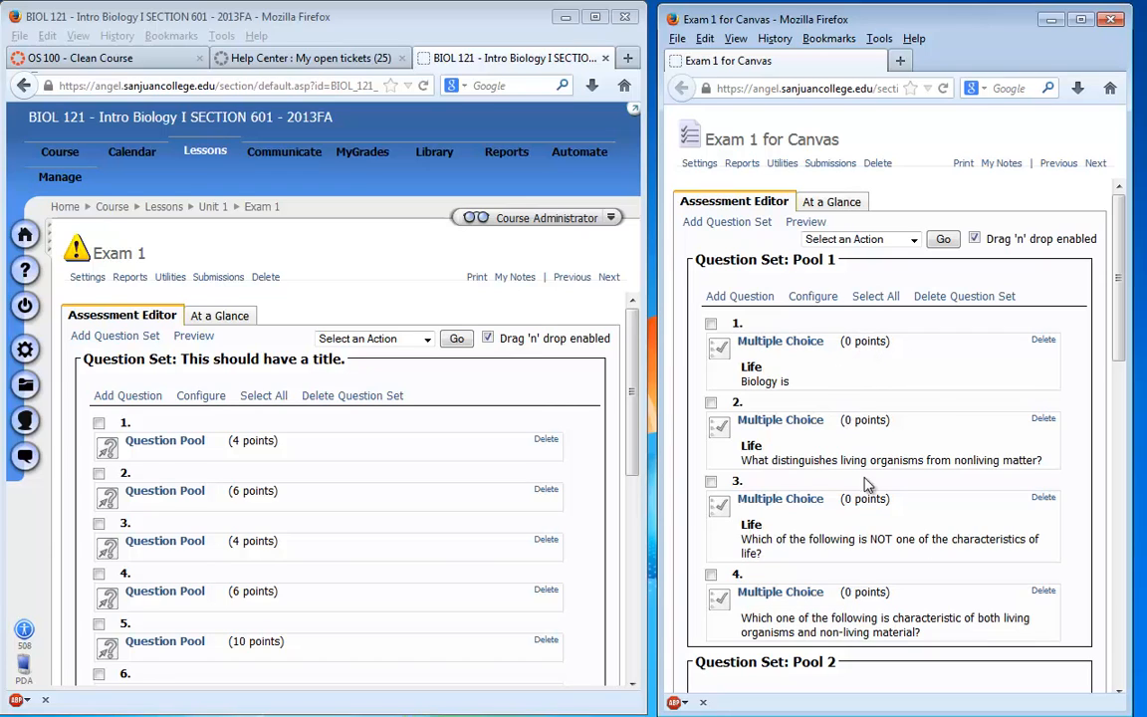
- Change the point value of all Pool 1 questions to 2
click(876, 298)
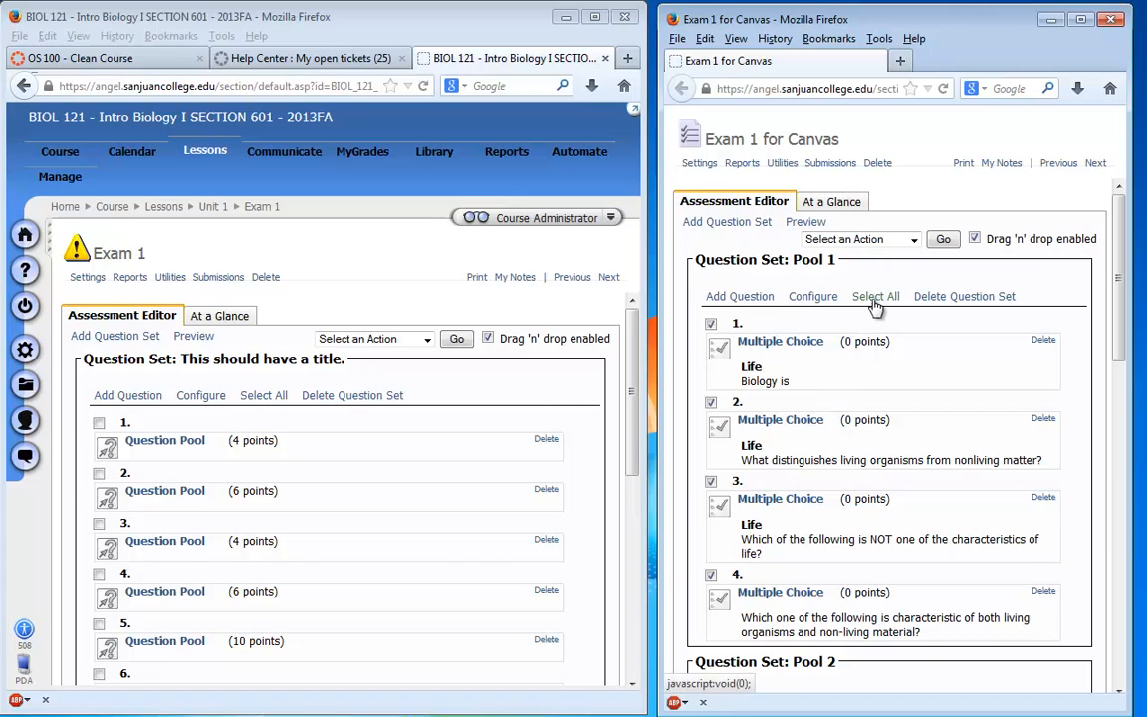
click(915, 240)
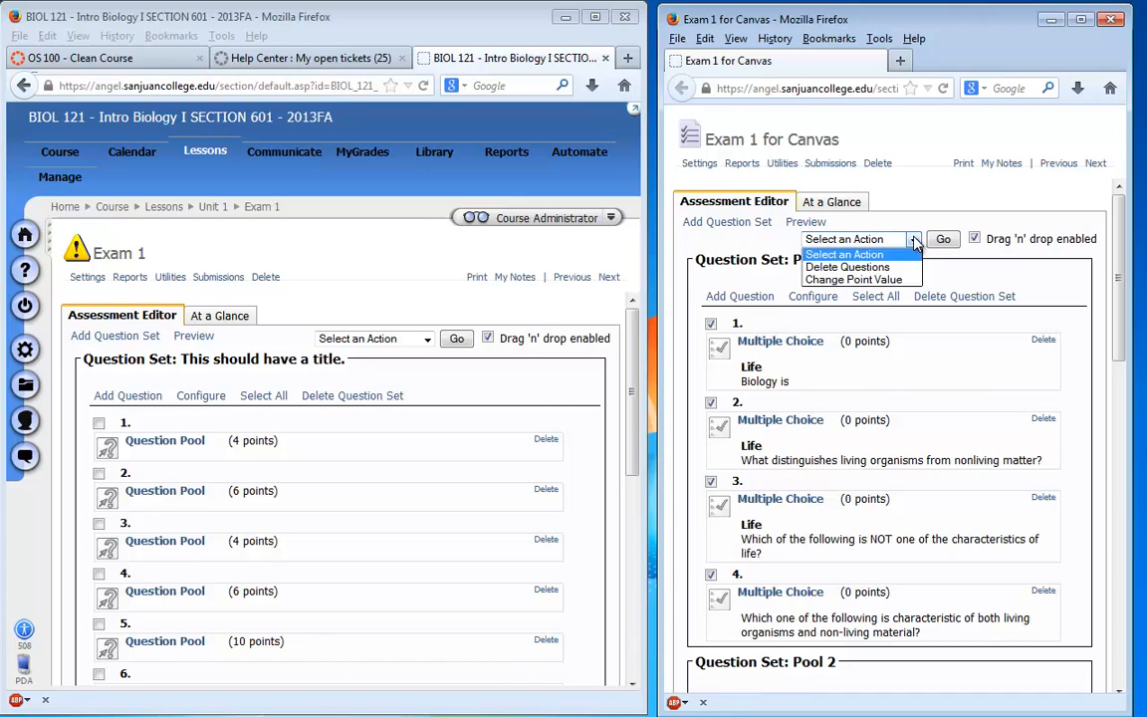
click(883, 282)
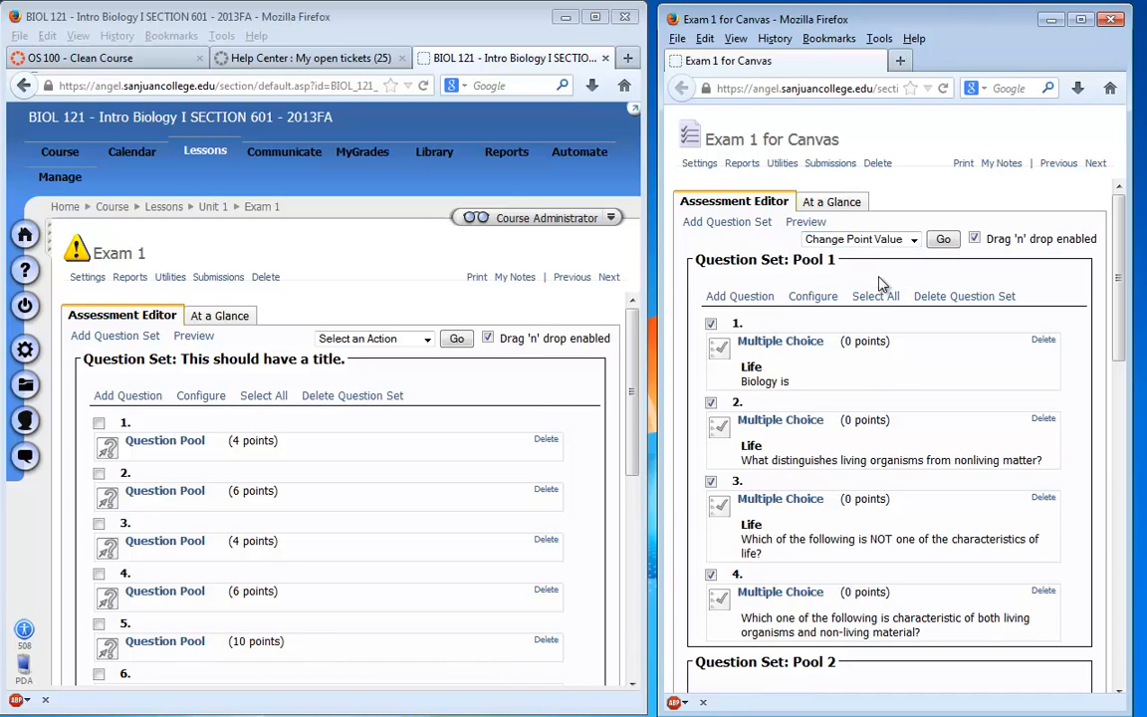
click(945, 240)
text(2)
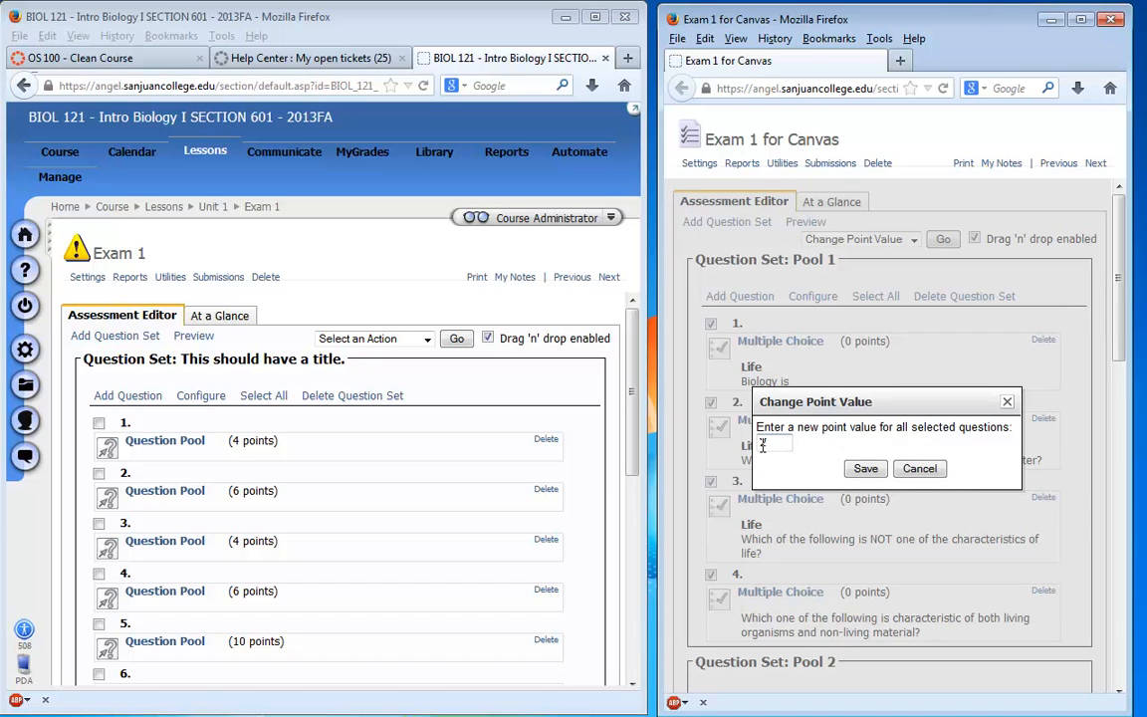
click(861, 470)
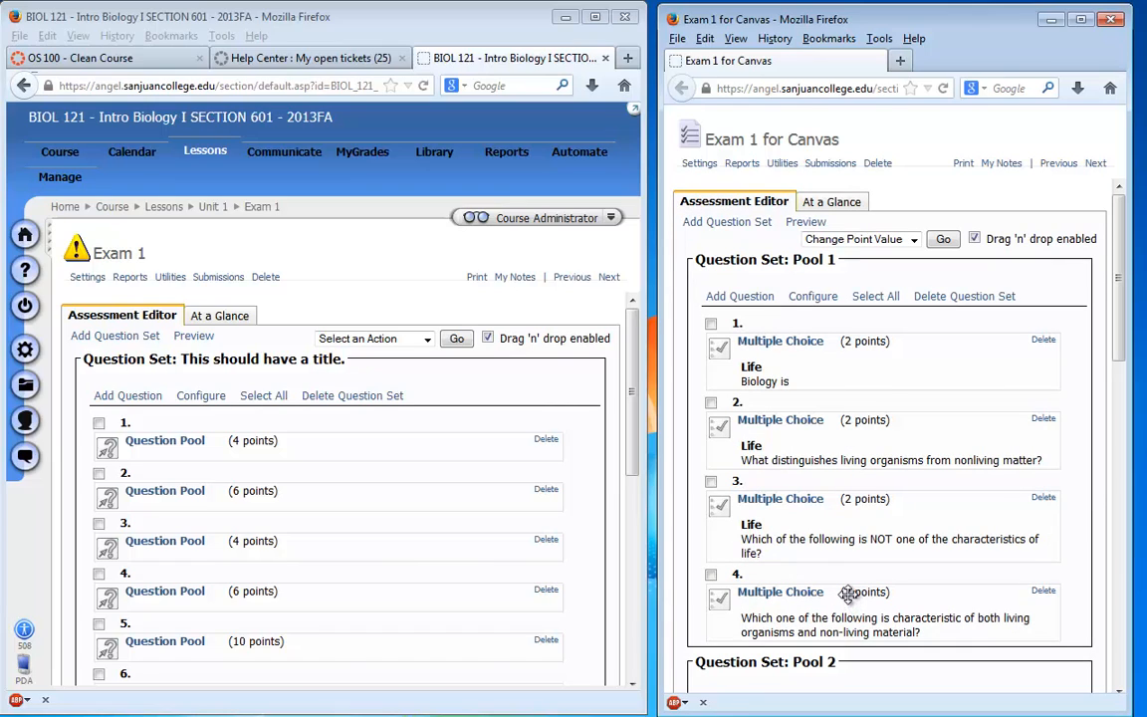
- Check the number of questions, points and source folder of the second question pool in the original Exam 1
scroll(847, 594, down, 7)
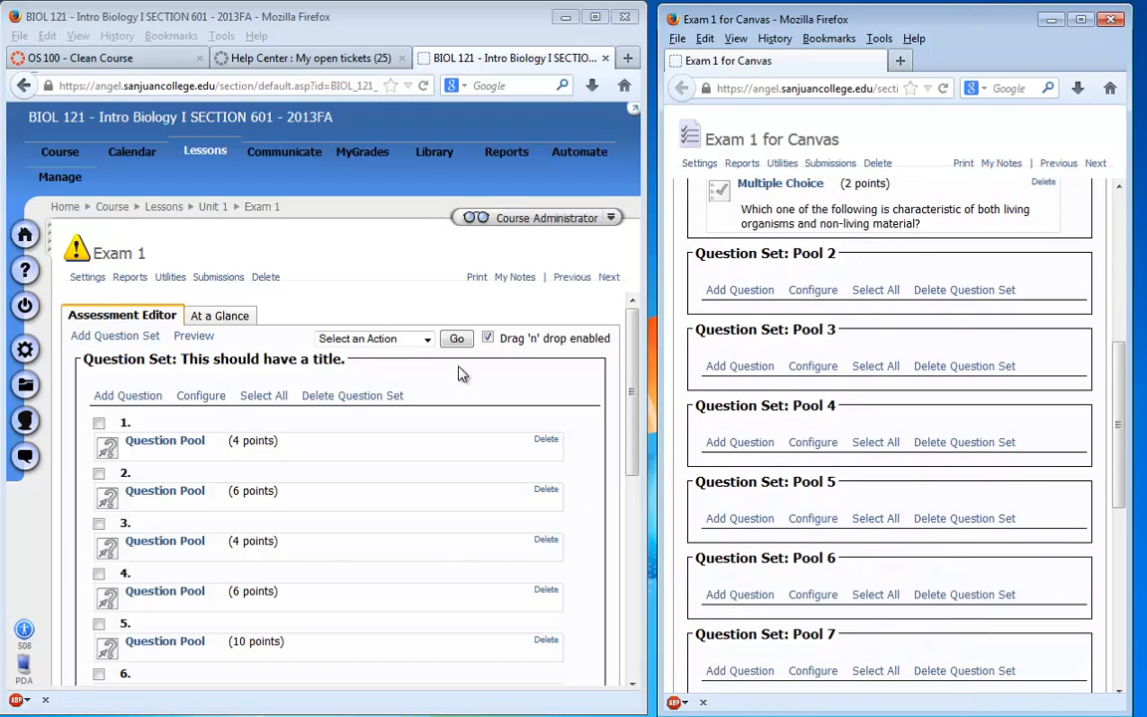
click(160, 498)
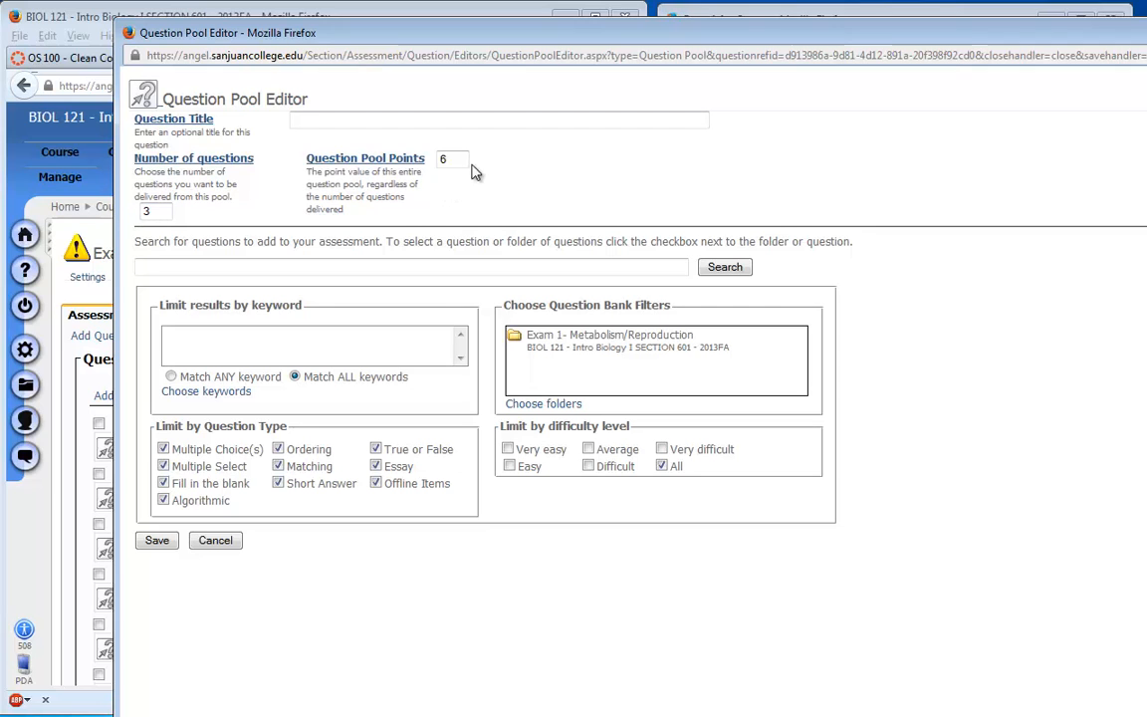
click(220, 549)
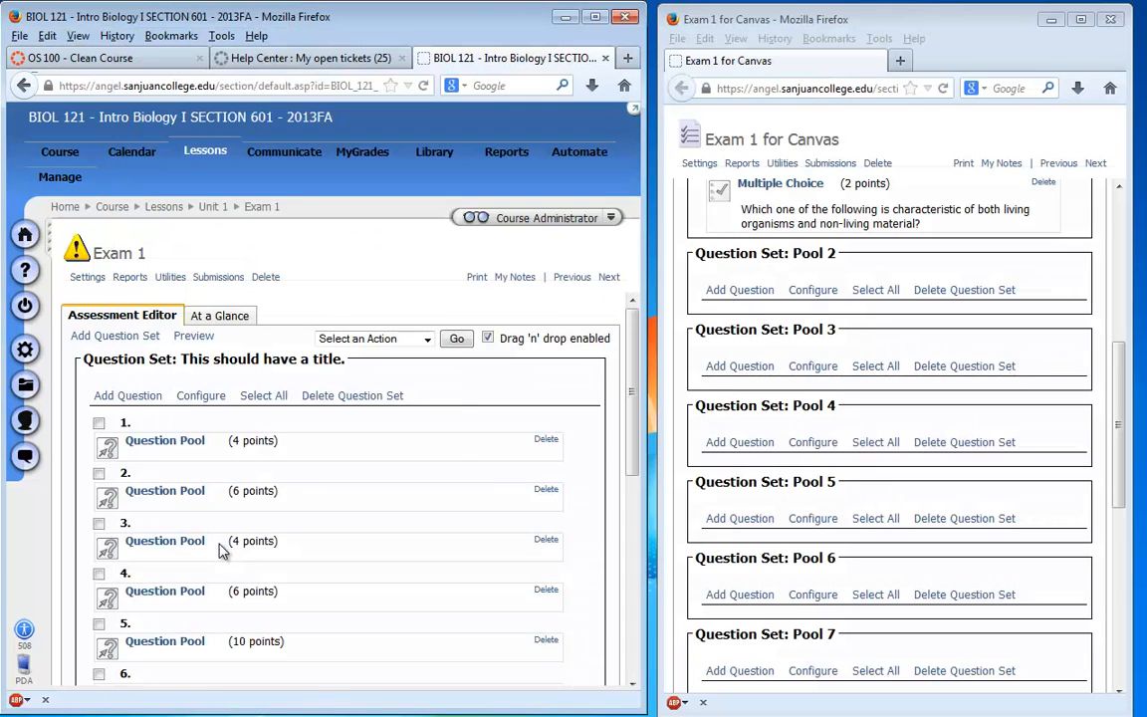
- Add all questions from the question bank folder "Exam 1- Metabolism/Reproduction" to Pool 2 of Exam 1 for Canvas
click(739, 289)
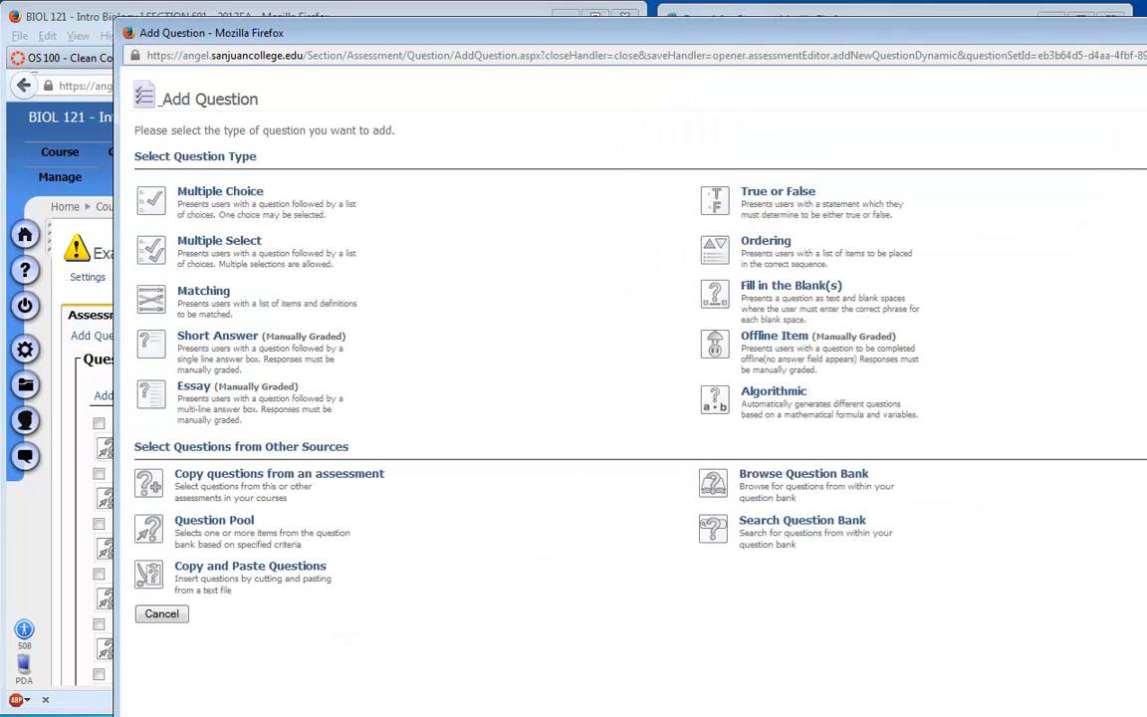
drag(537, 662, 514, 678)
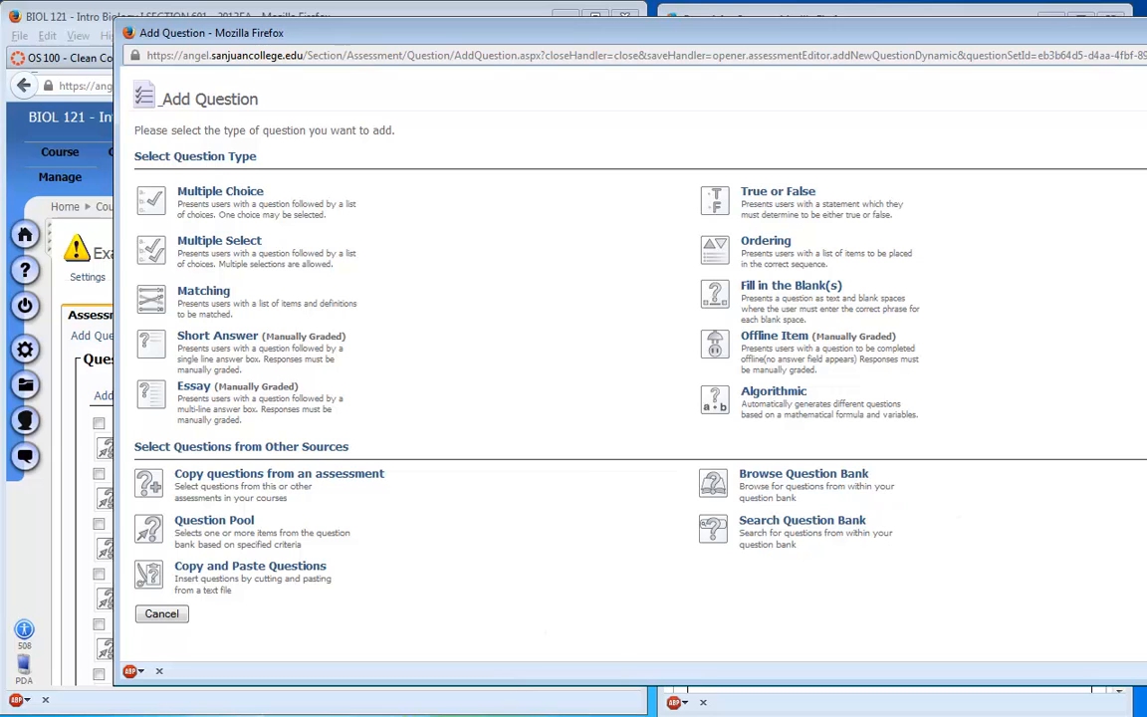
drag(1146, 398, 1100, 399)
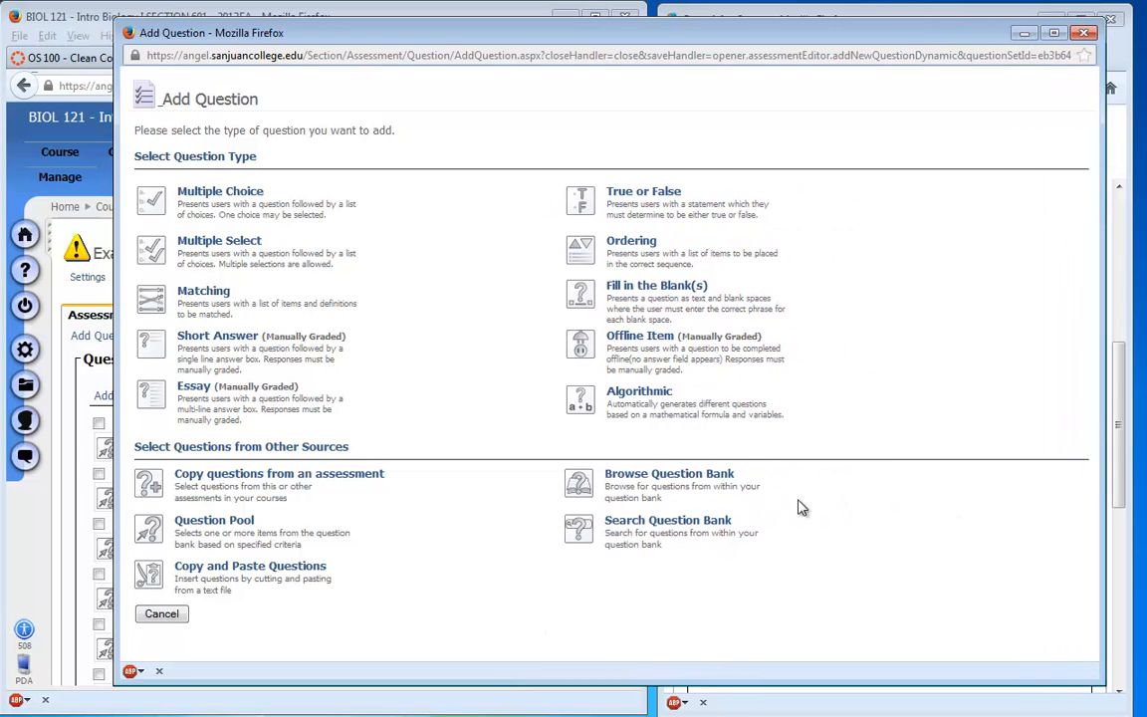
click(702, 480)
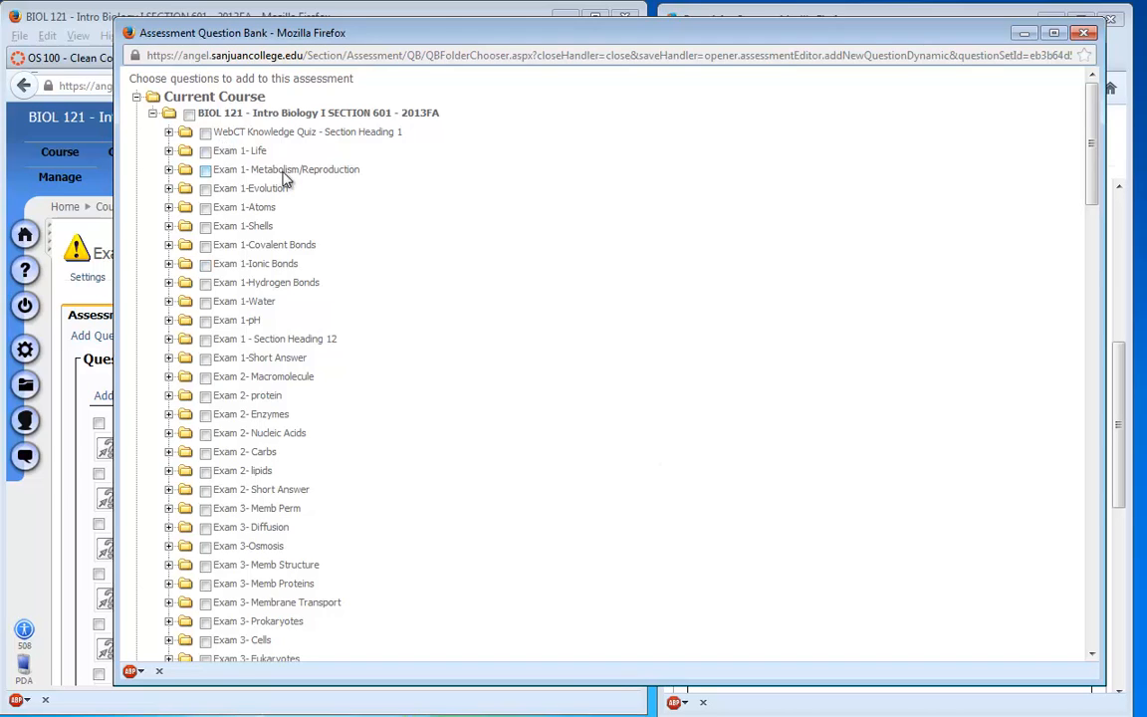
click(169, 170)
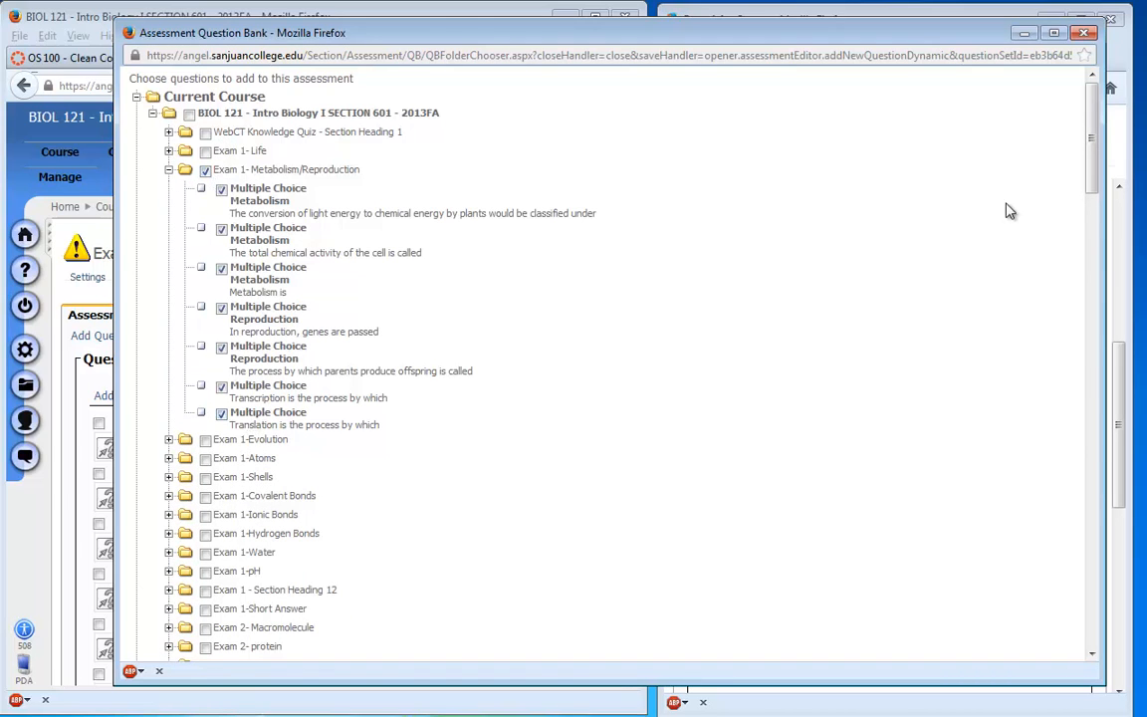
drag(1097, 130, 1095, 583)
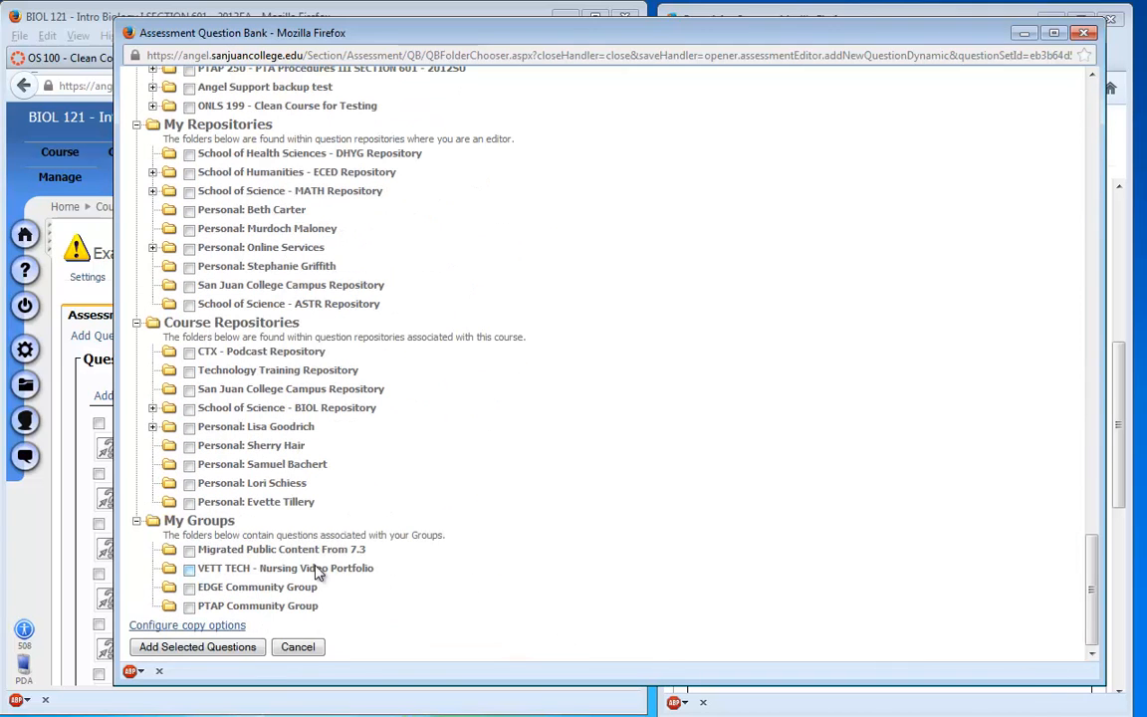
click(221, 652)
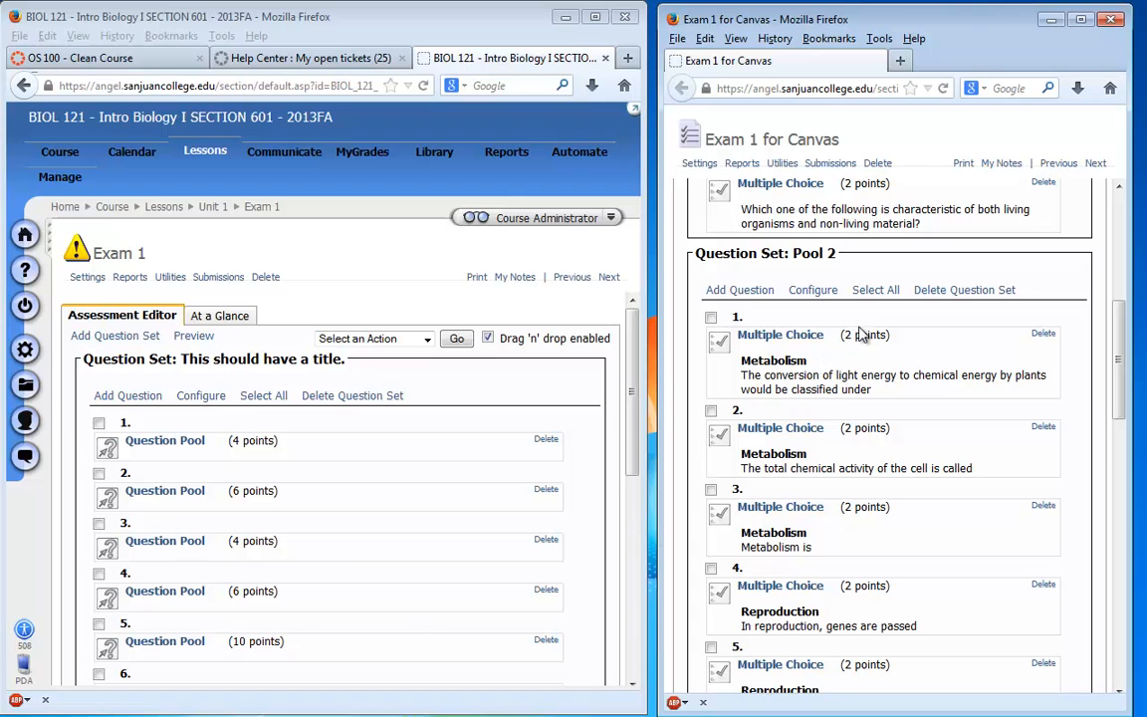
- Change the point value of the transcription and translation questions in Pool 2 to 2
scroll(859, 525, down, 6)
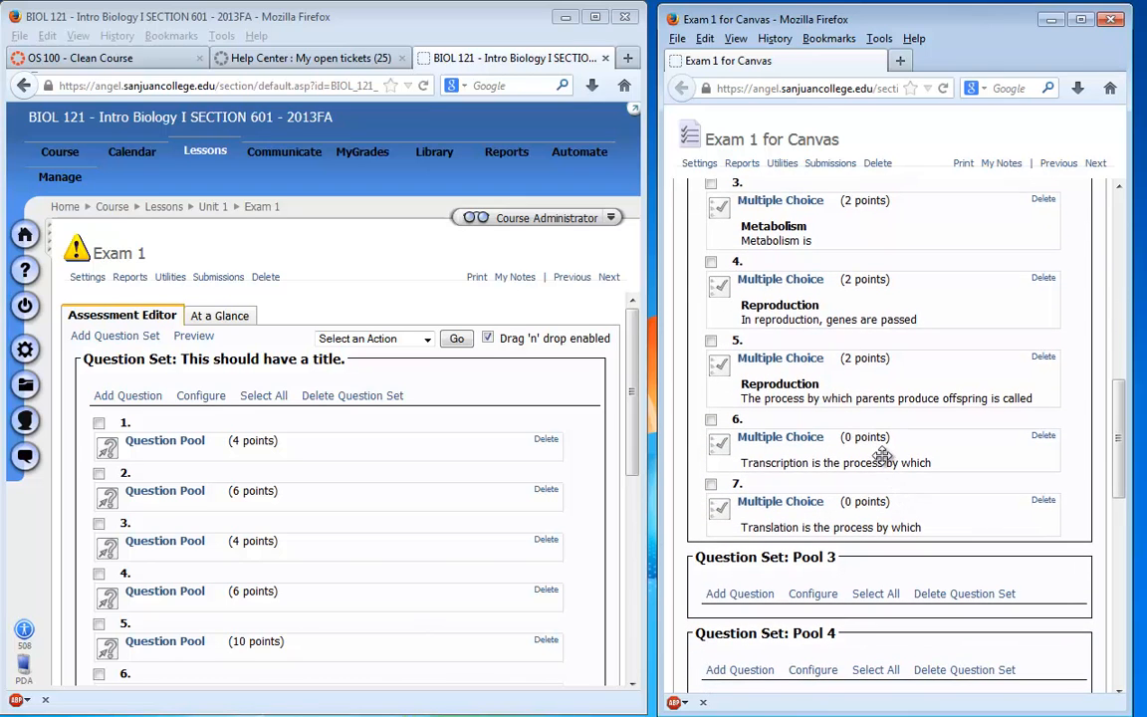
click(711, 421)
click(710, 484)
scroll(844, 485, up, 10)
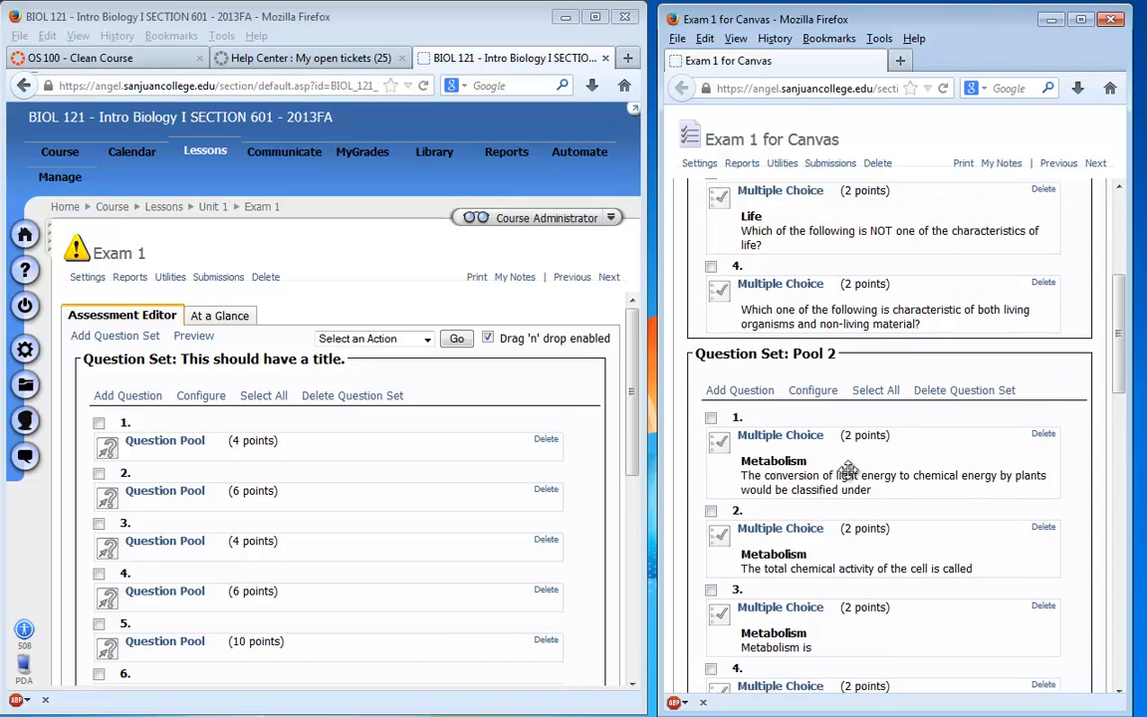
click(941, 246)
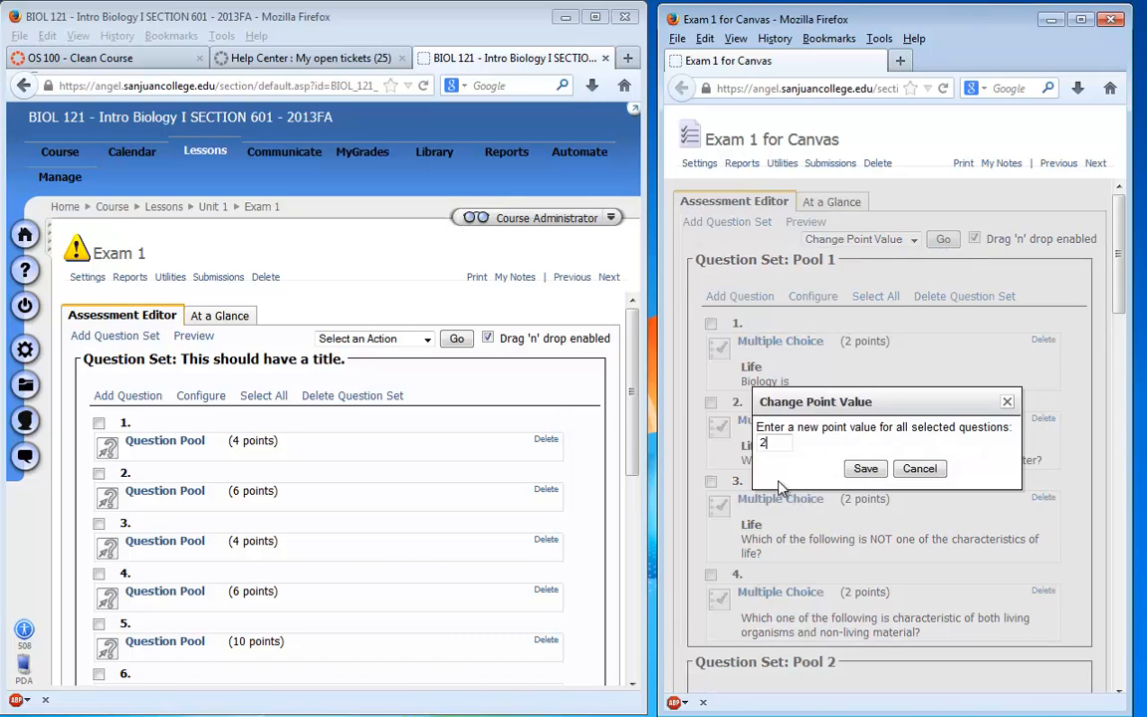
click(862, 468)
scroll(931, 573, down, 4)
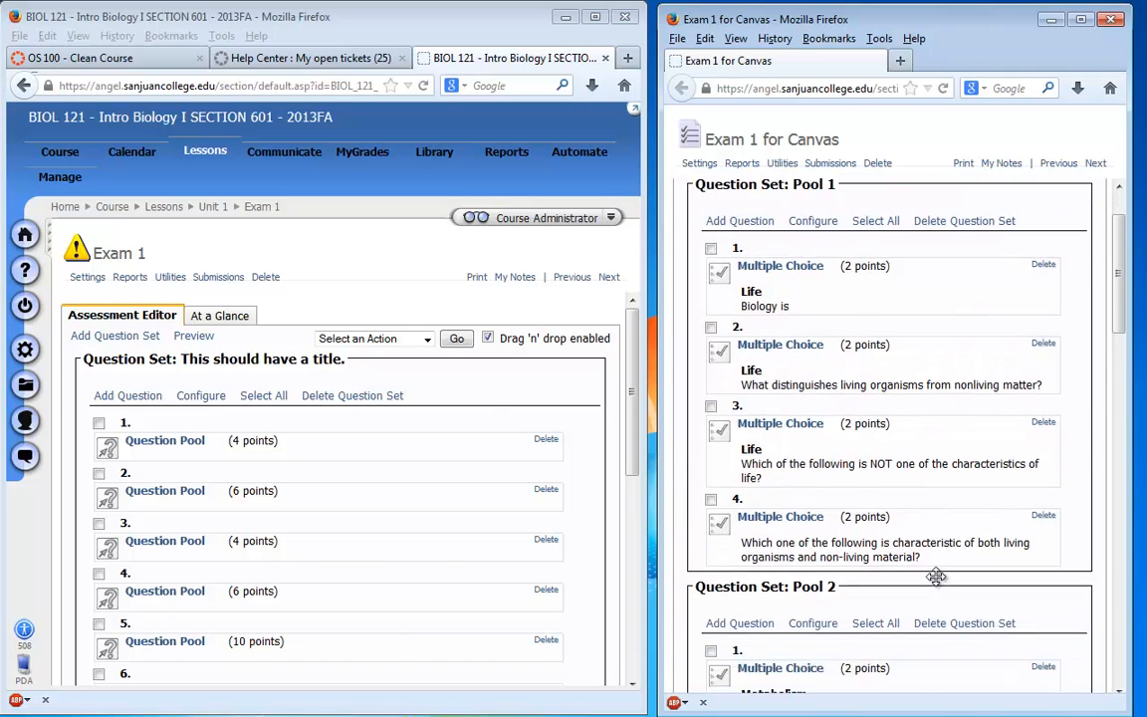
scroll(918, 569, down, 5)
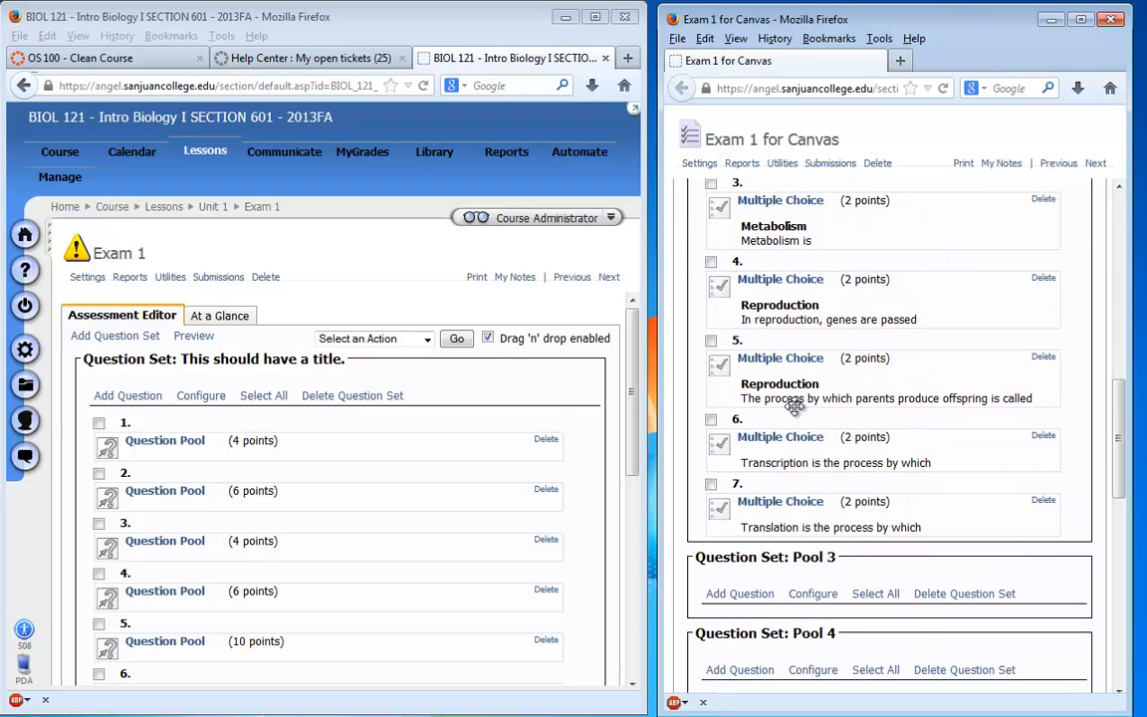
- Check the question limit in Pool 2's interaction settings and close them without saving
scroll(793, 405, up, 5)
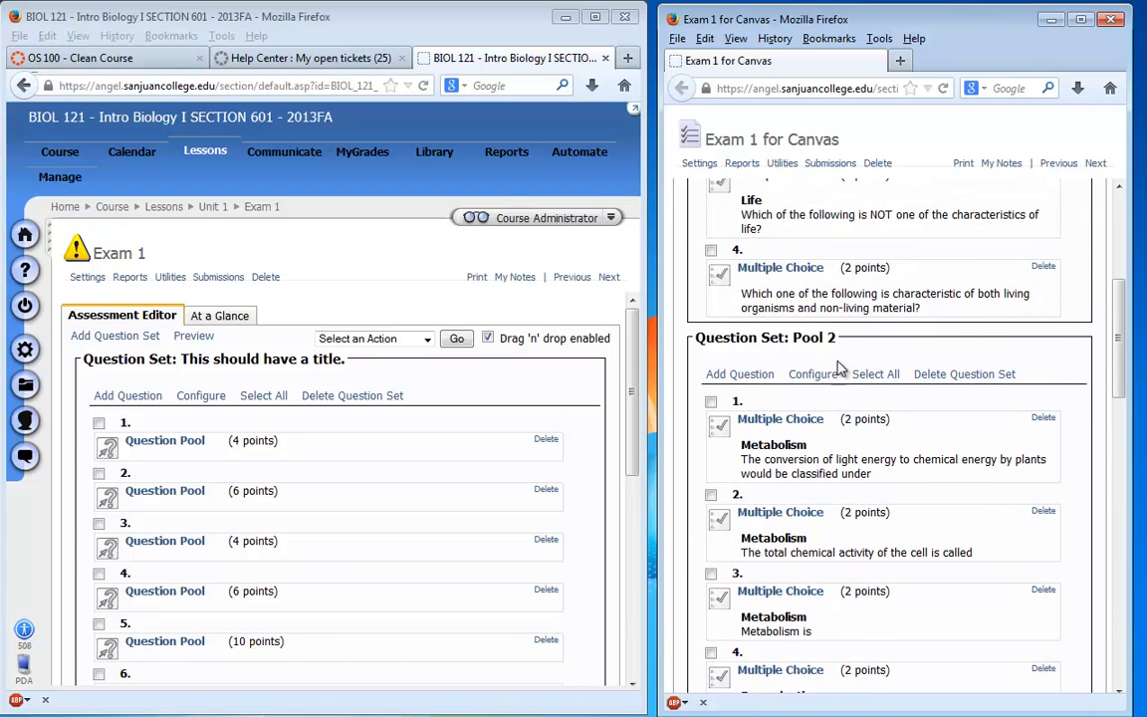
click(815, 393)
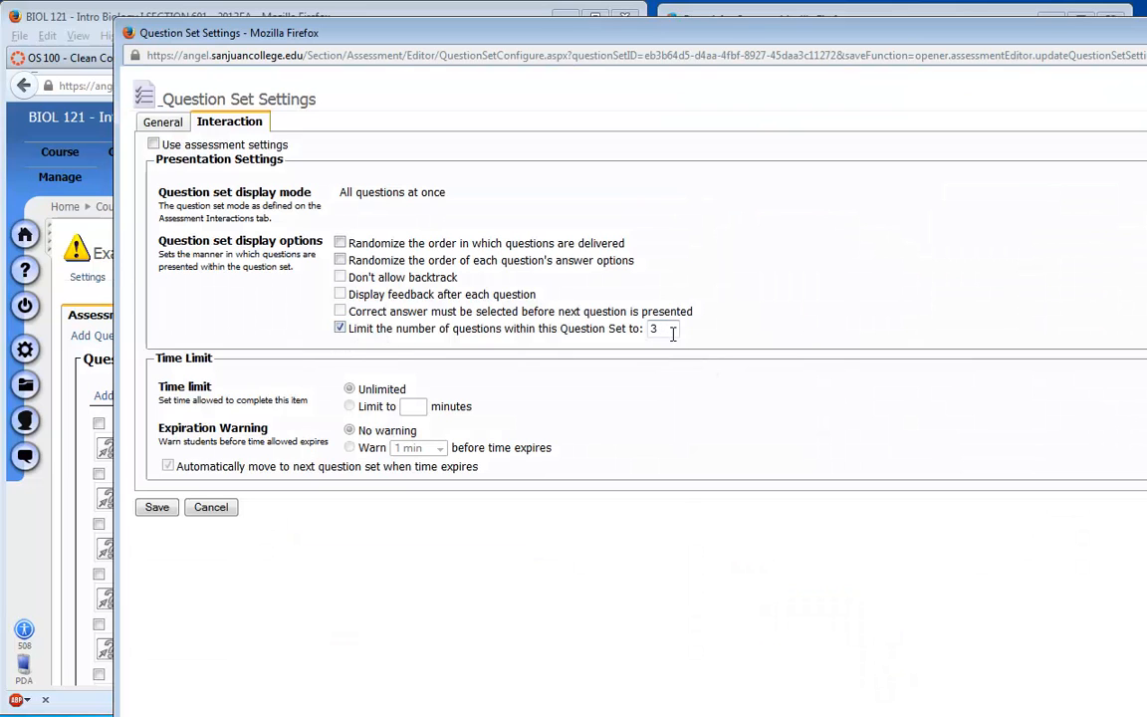
click(214, 509)
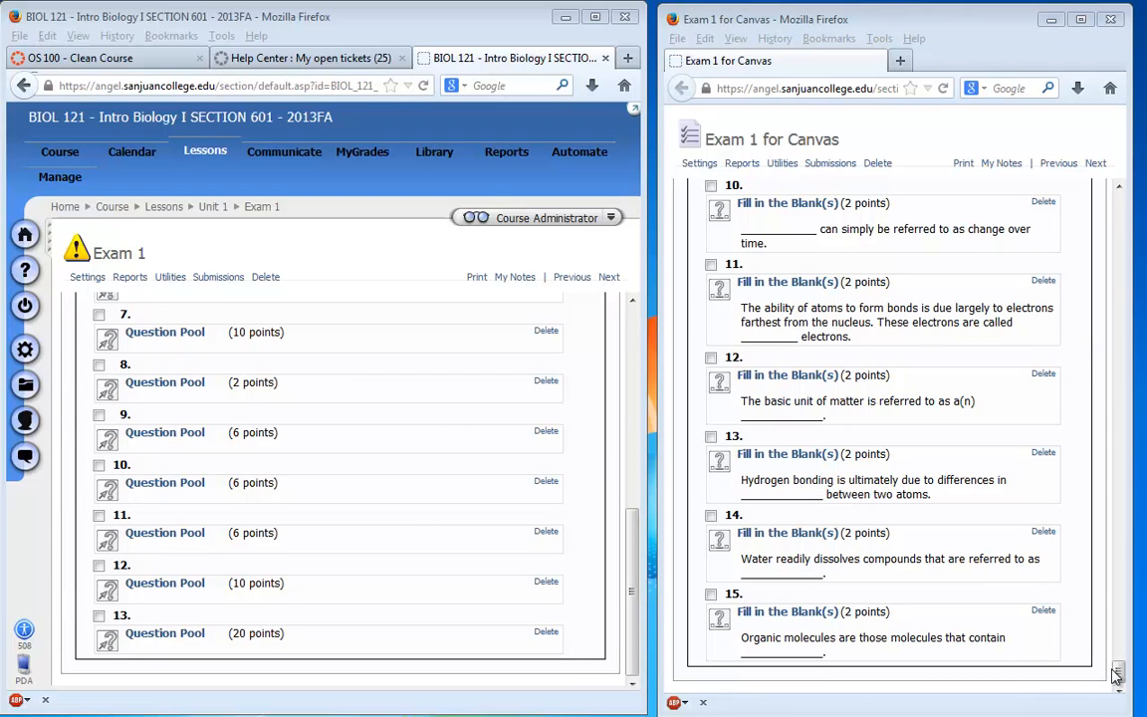
- Export the Exam 1 for Canvas assessment to ZIP and save it as Exam 1 for Canvas.zip on the Desktop
drag(1116, 675, 1105, 572)
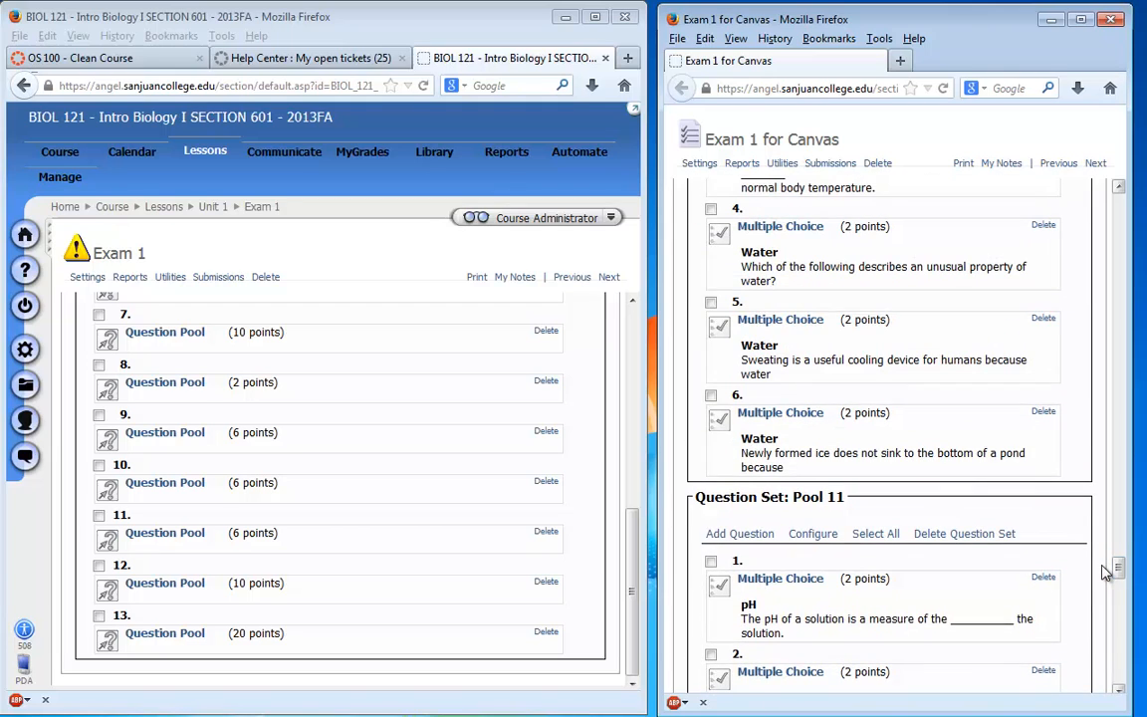
click(782, 165)
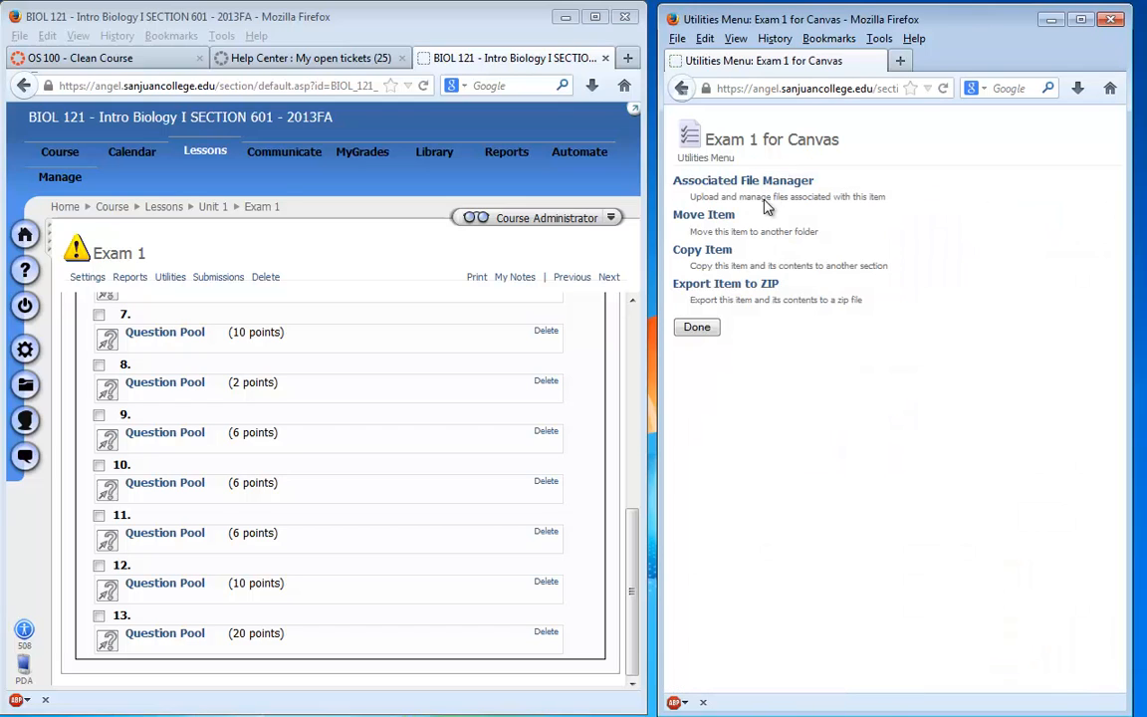
click(730, 286)
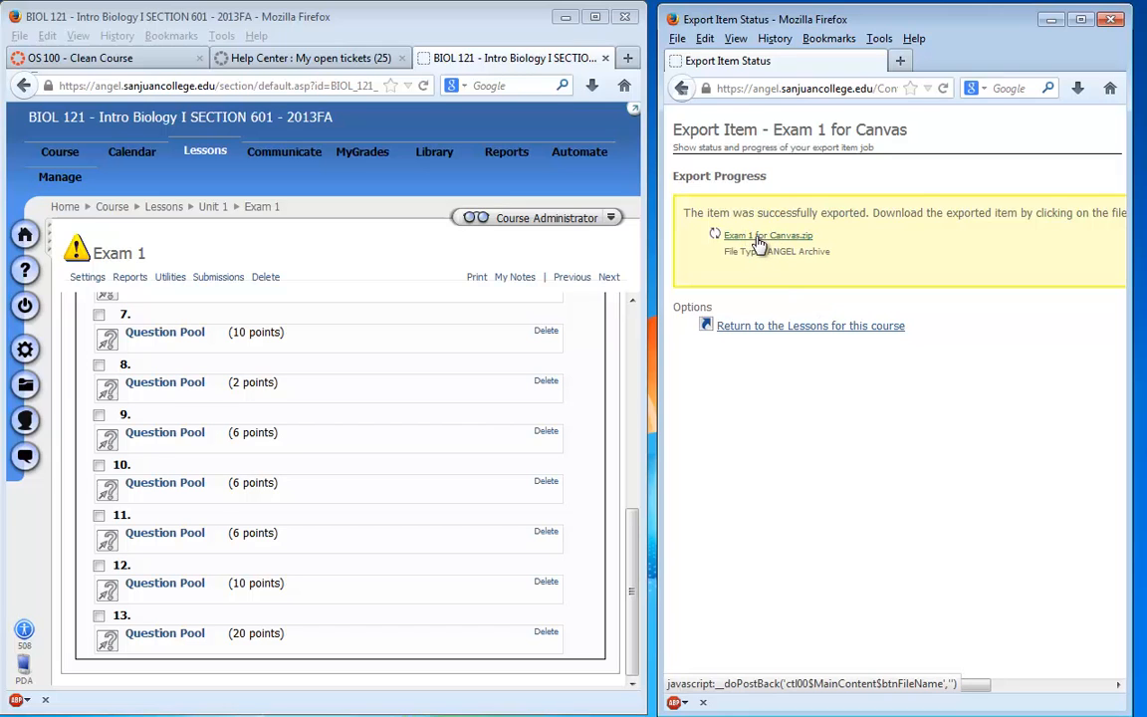
click(759, 244)
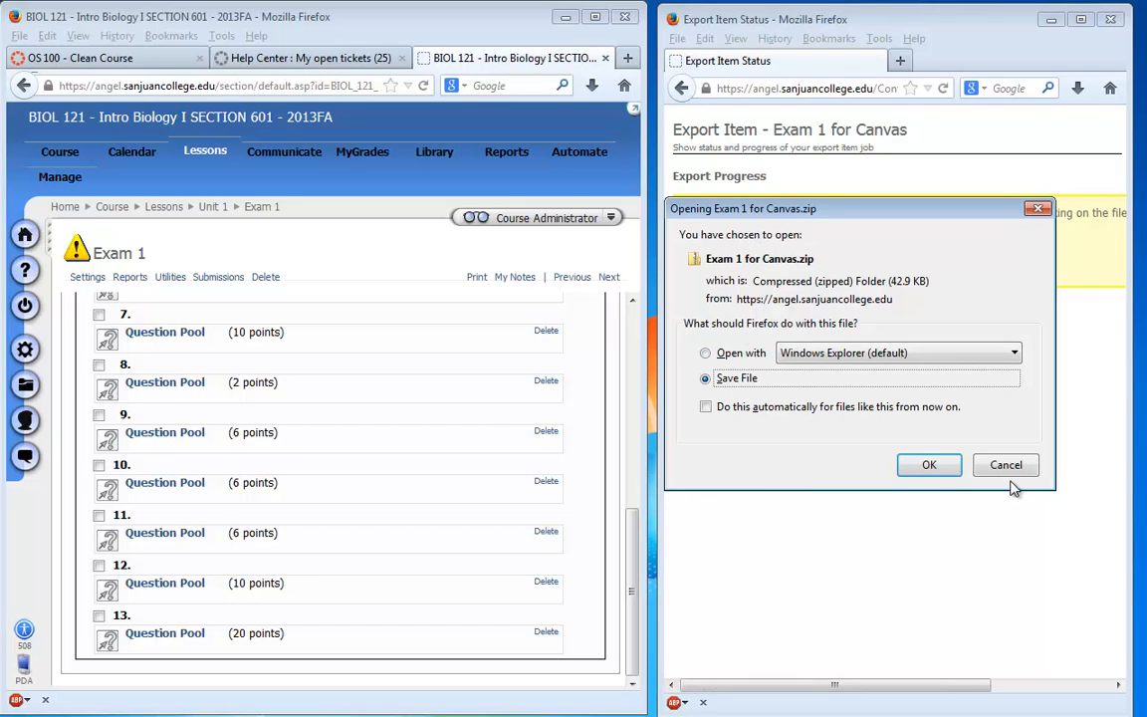
click(929, 465)
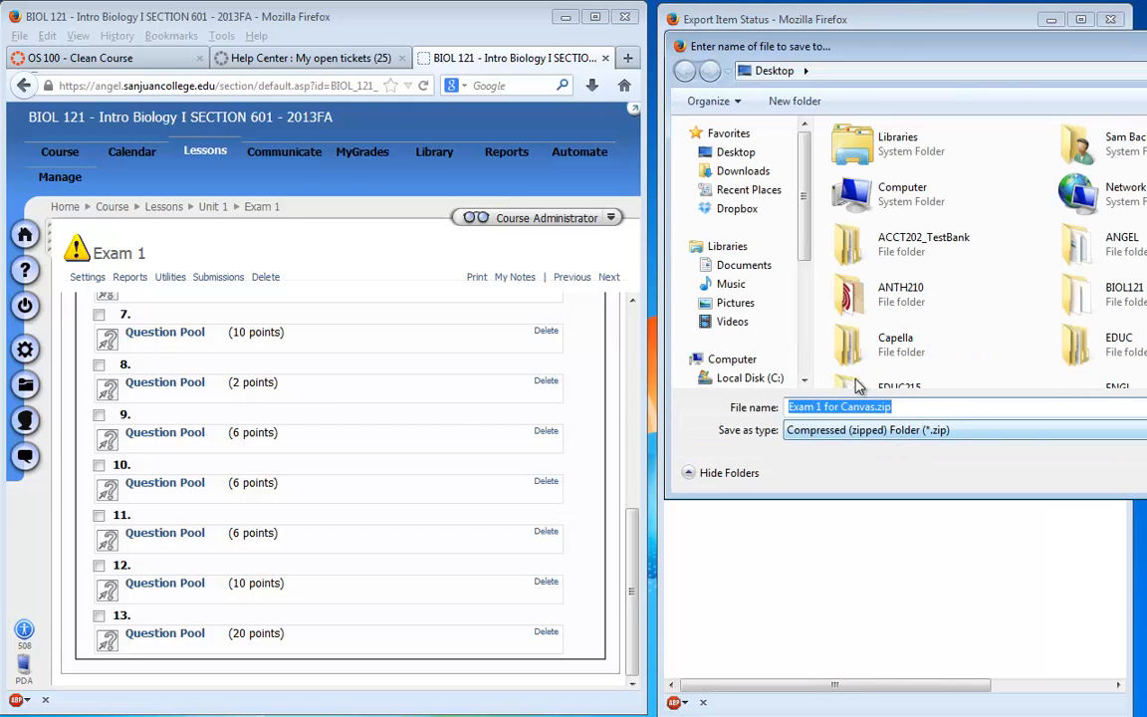
drag(846, 55, 481, 109)
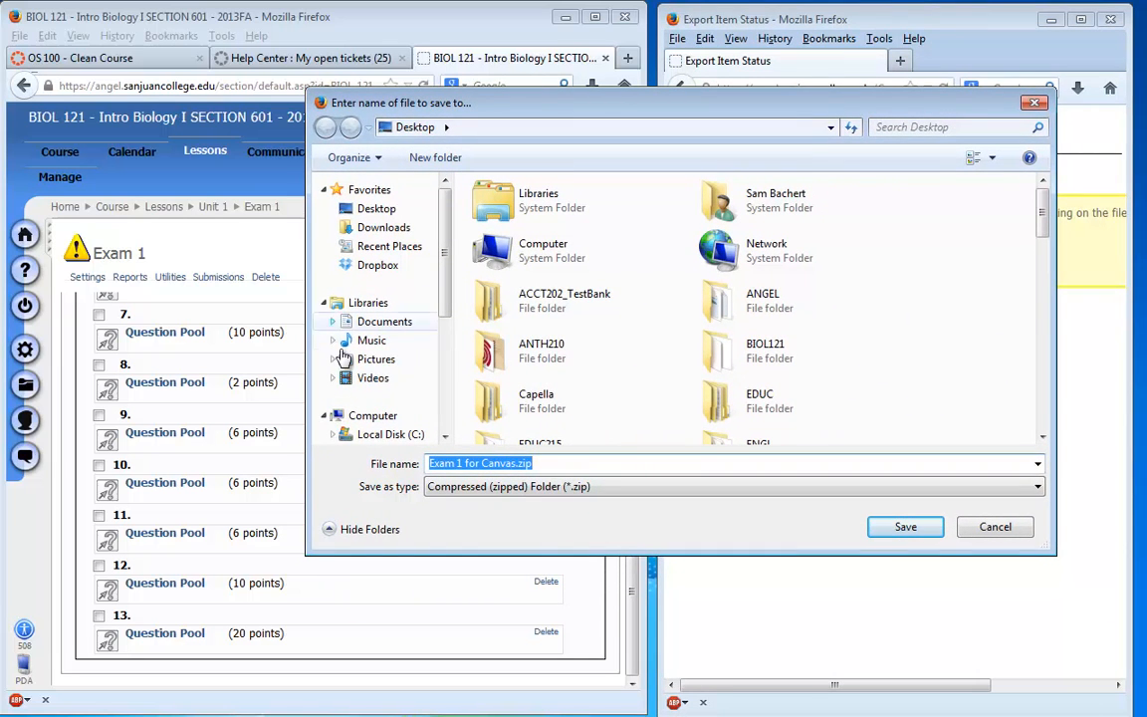
click(889, 530)
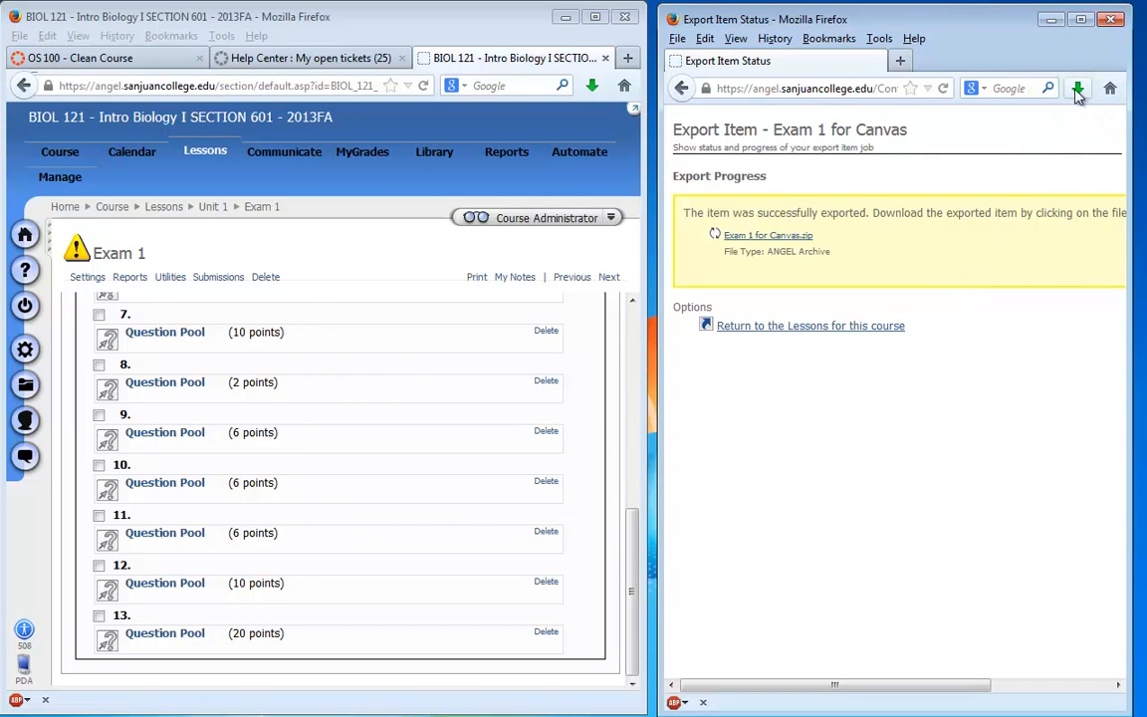
- Switch to the Canvas course OS 100 - Clean Course and open its content import page from the course settings
click(62, 59)
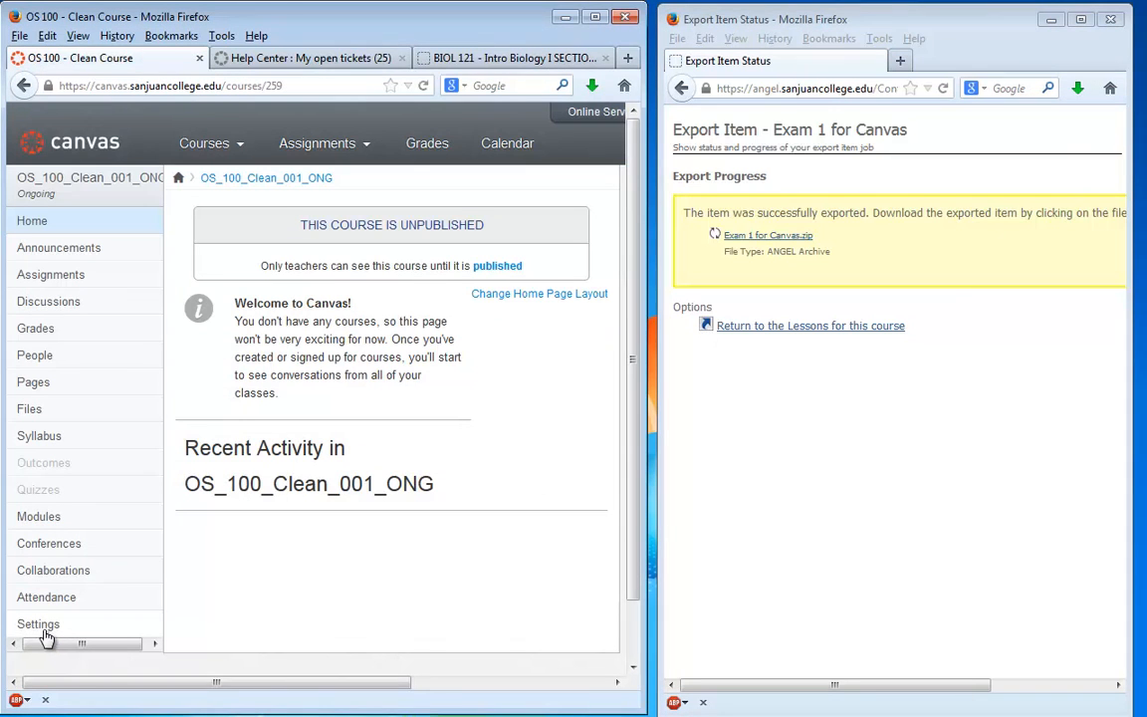
click(42, 627)
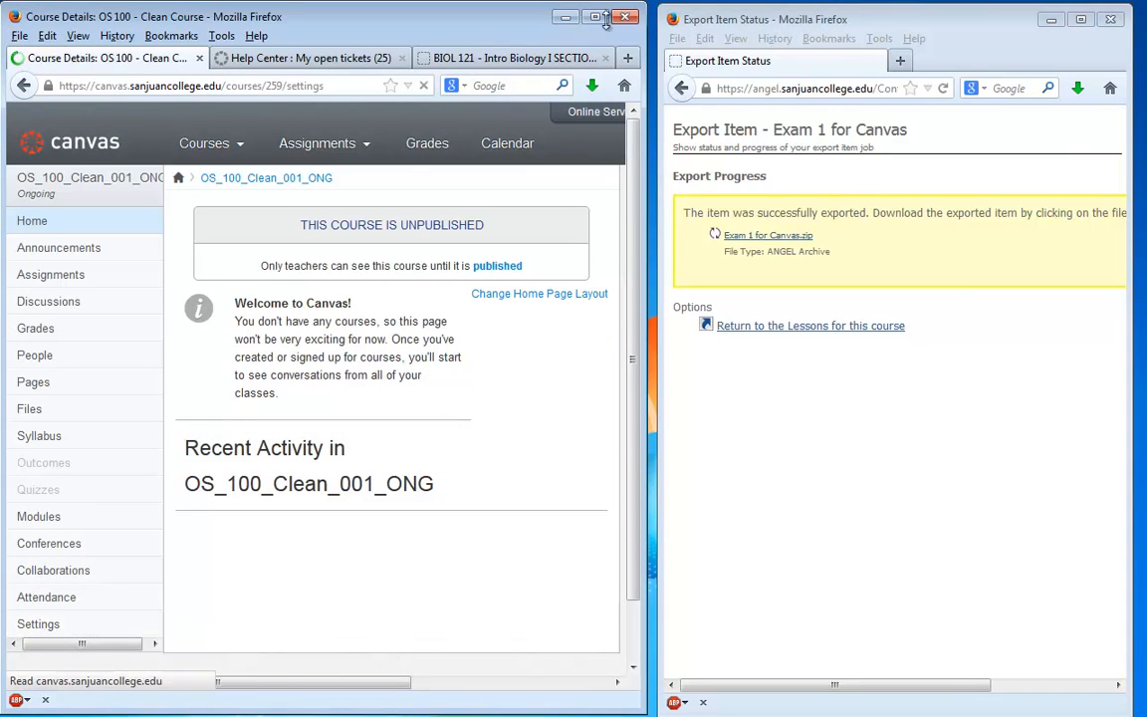
drag(645, 97, 1135, 175)
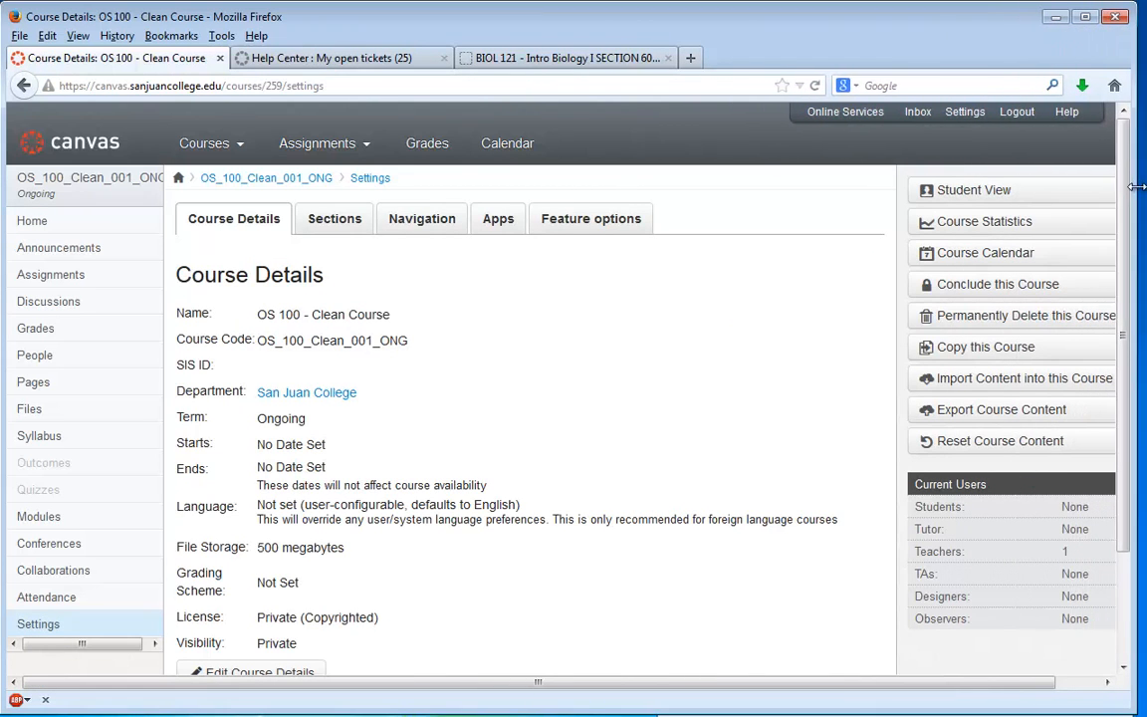
click(927, 385)
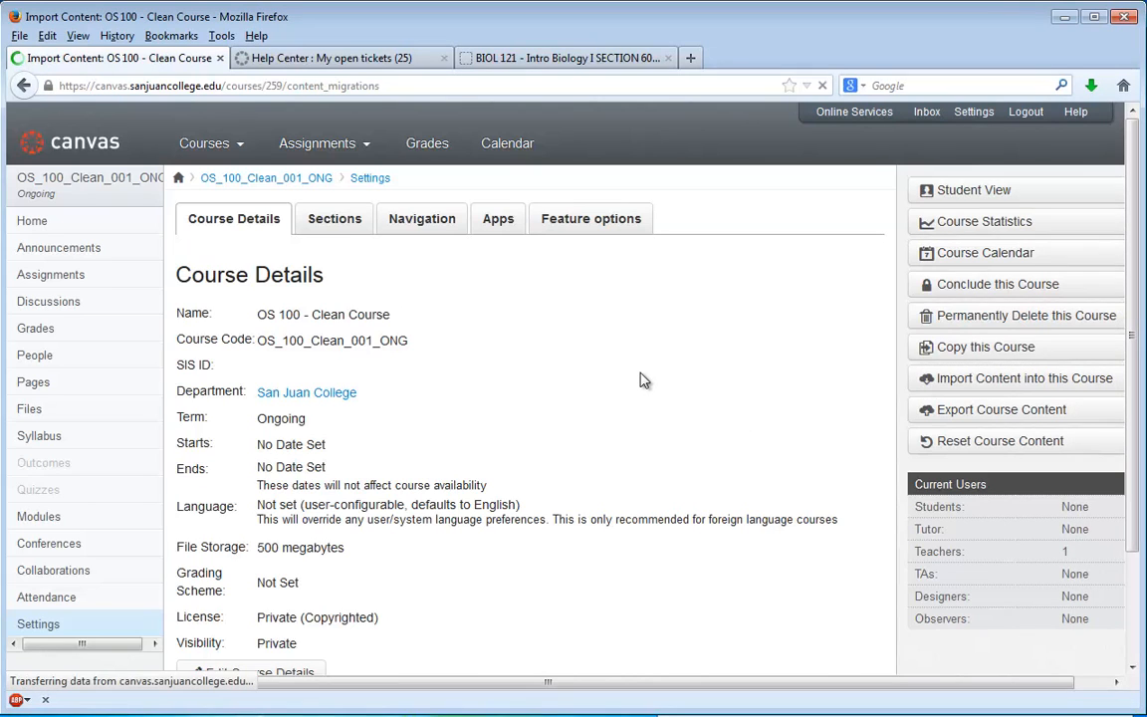
- Import Exam 1 for Canvas.zip from the Desktop into the course as content type Angel export .zip format
click(468, 275)
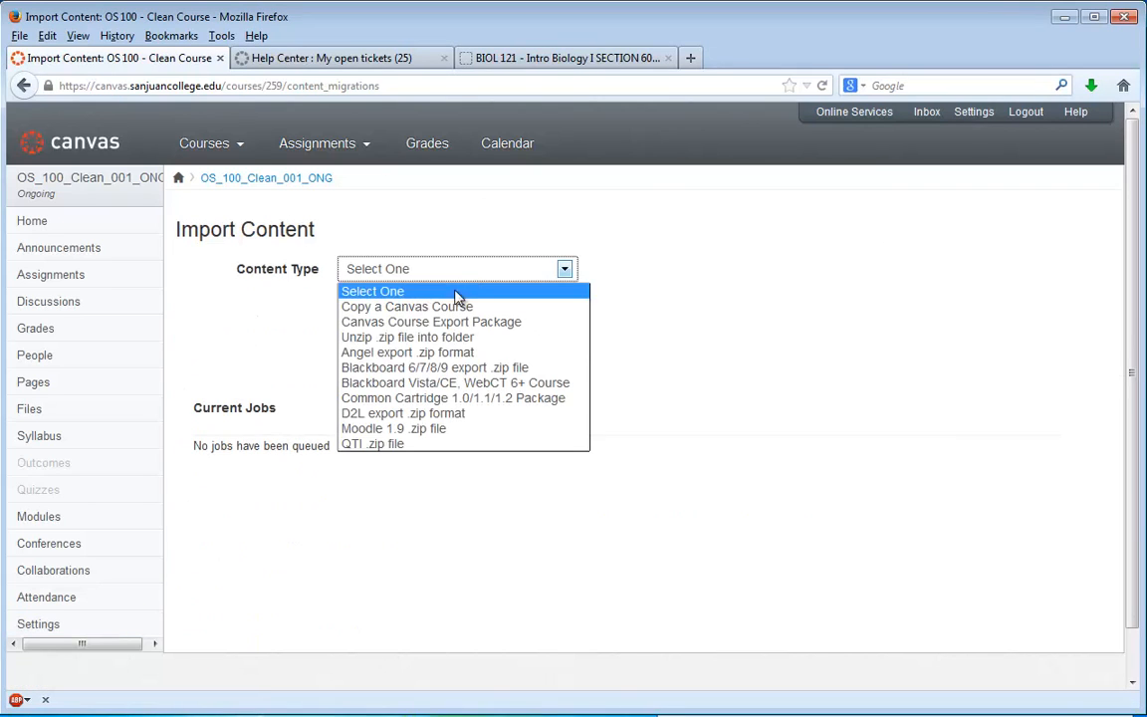
click(367, 353)
click(364, 323)
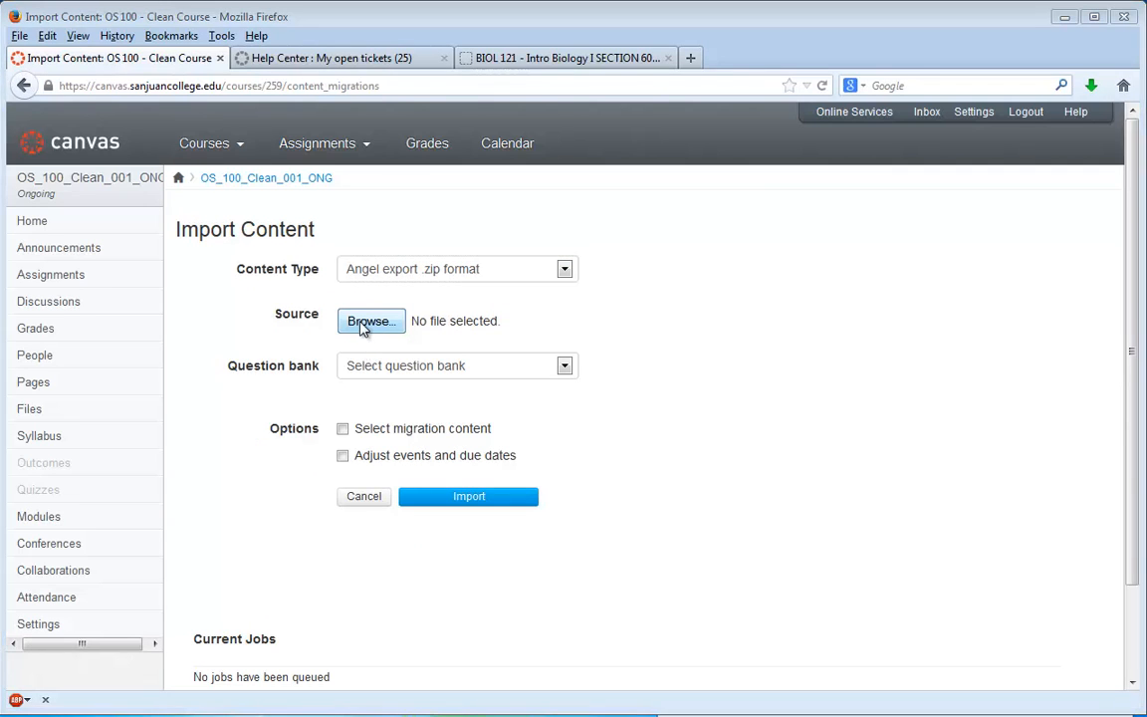
click(250, 439)
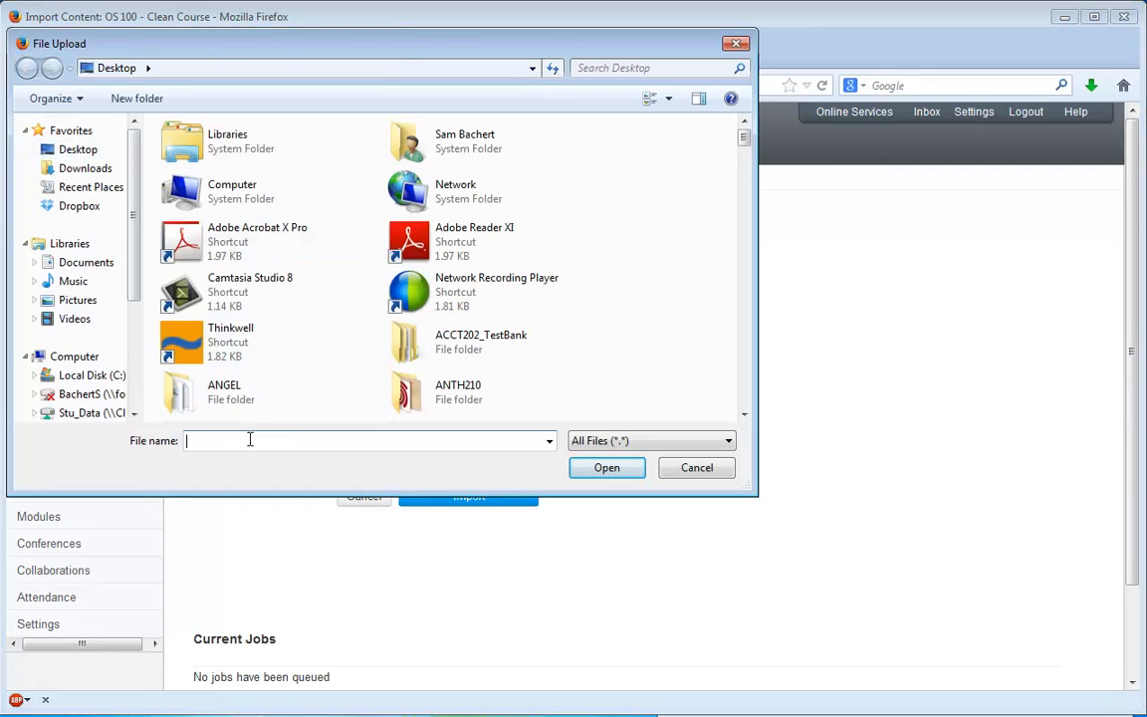
text(ex)
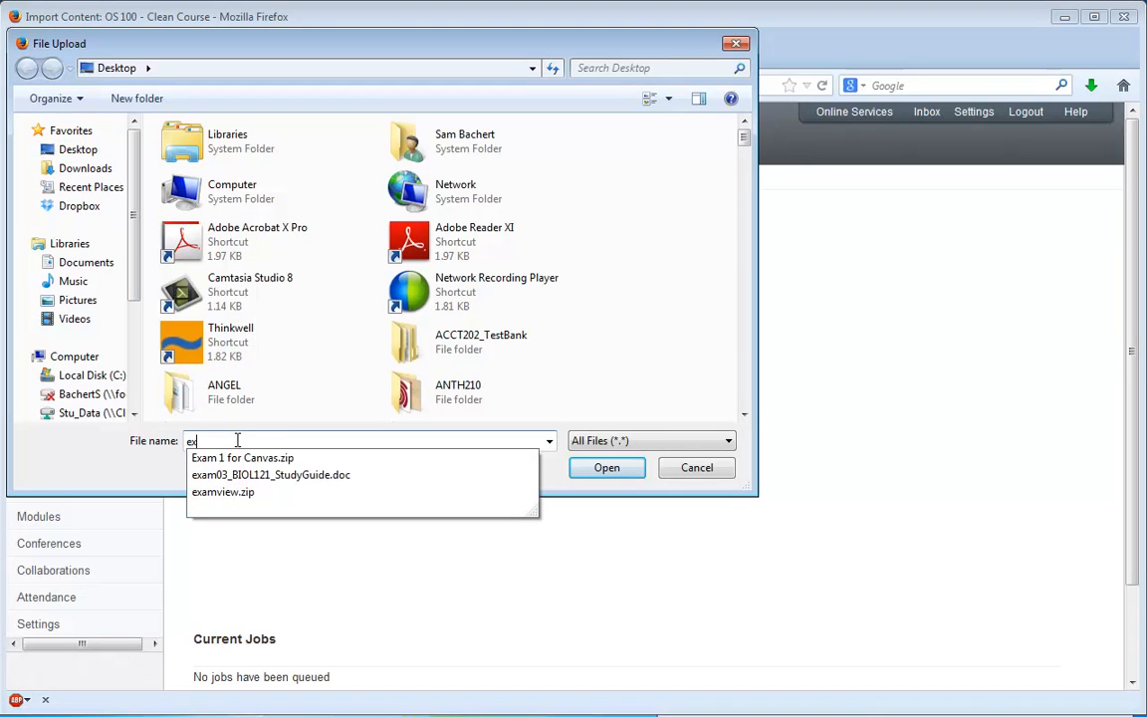
click(229, 459)
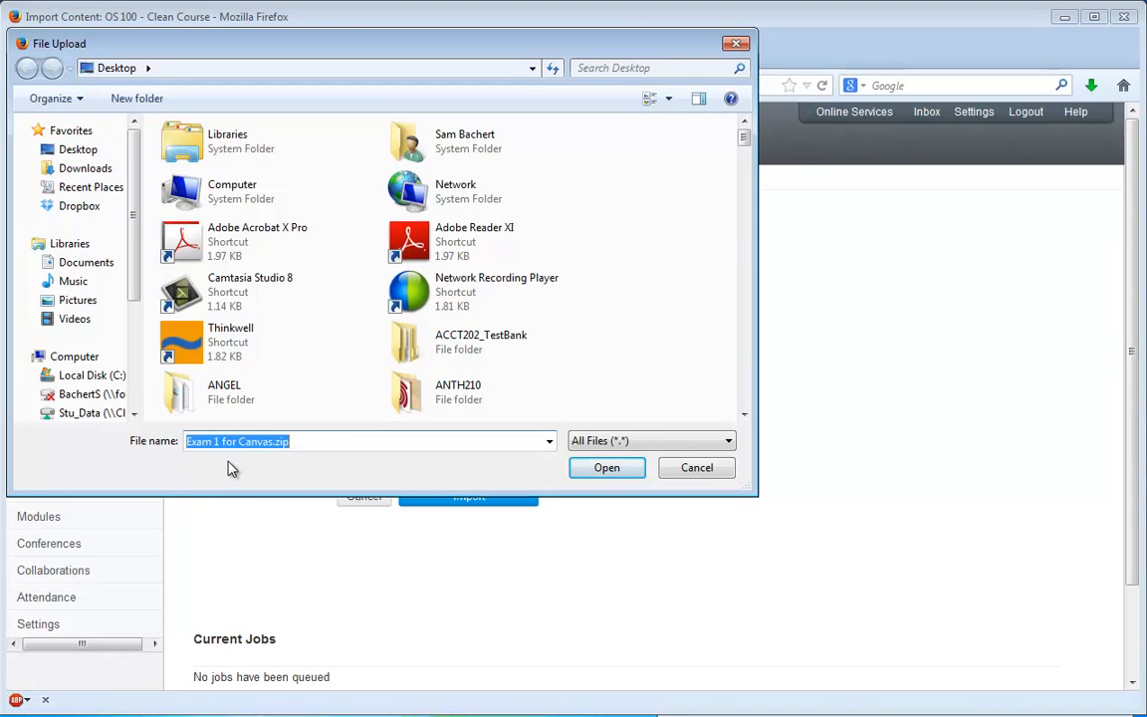
click(607, 468)
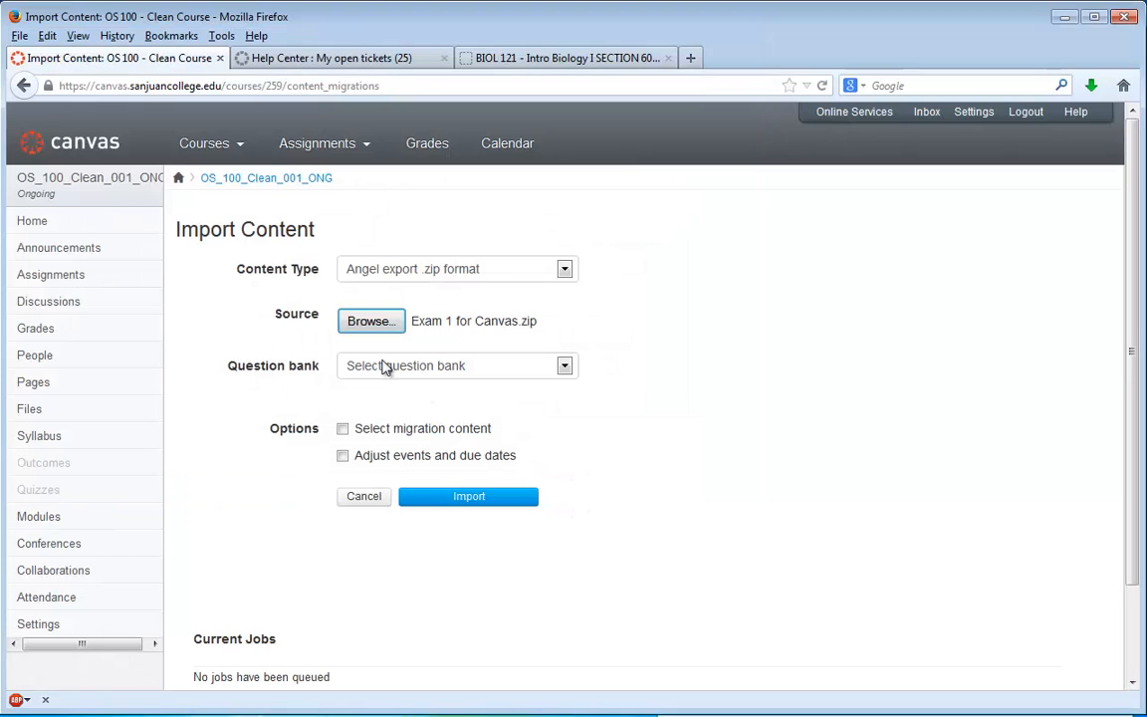
click(450, 498)
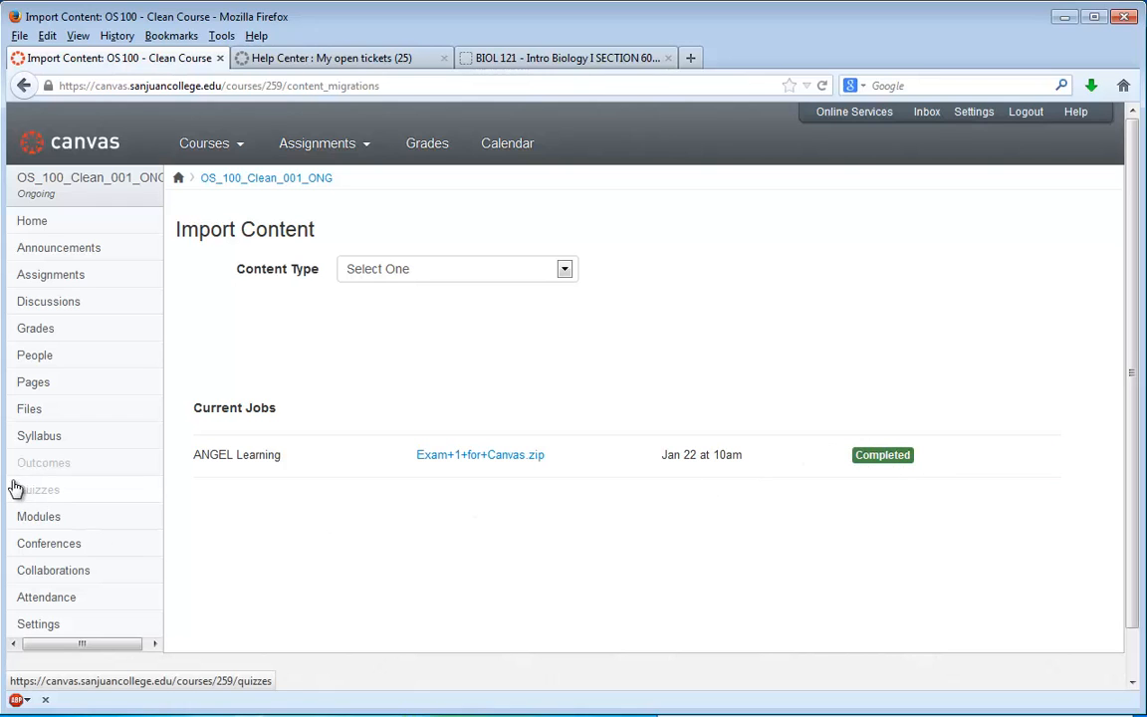
- Open the imported quiz Exam 1 for Canvas for editing and show its questions
scroll(54, 585, down, 1)
scroll(50, 552, up, 1)
click(40, 493)
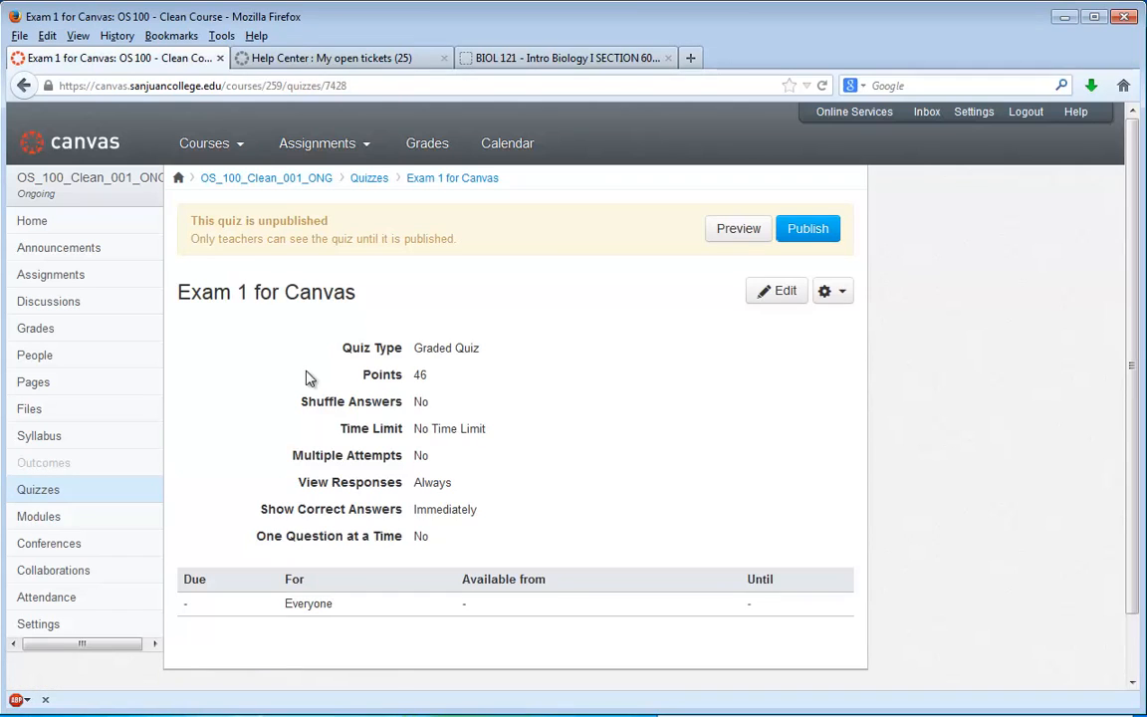
click(784, 291)
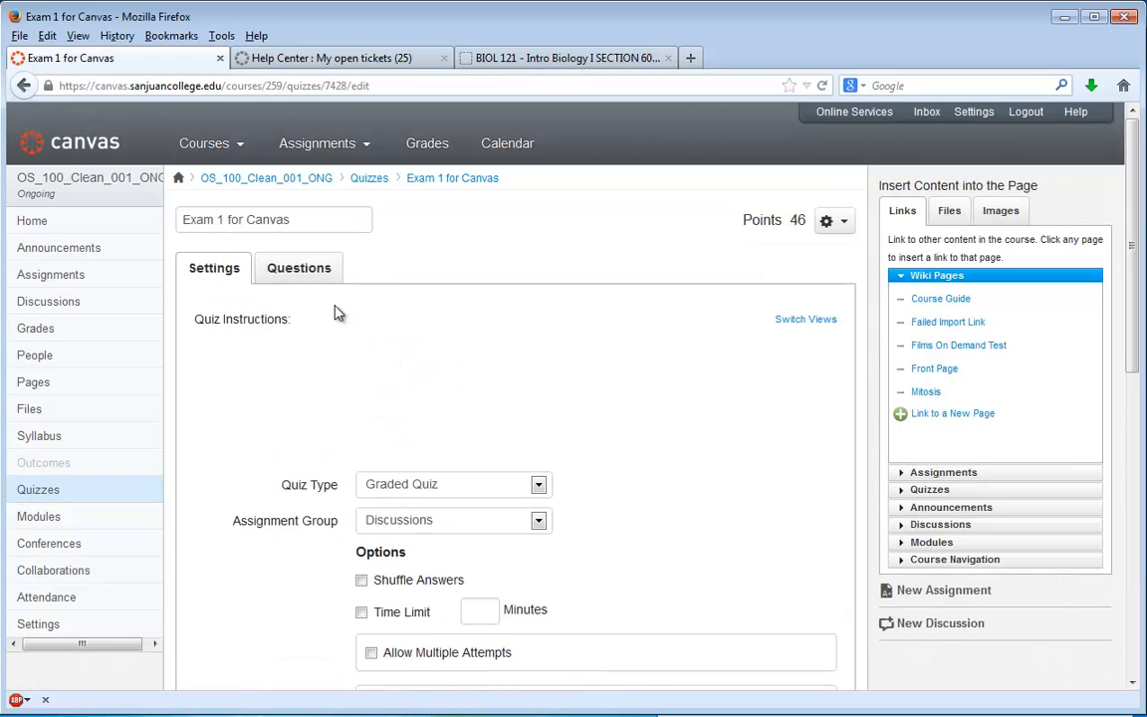
click(308, 270)
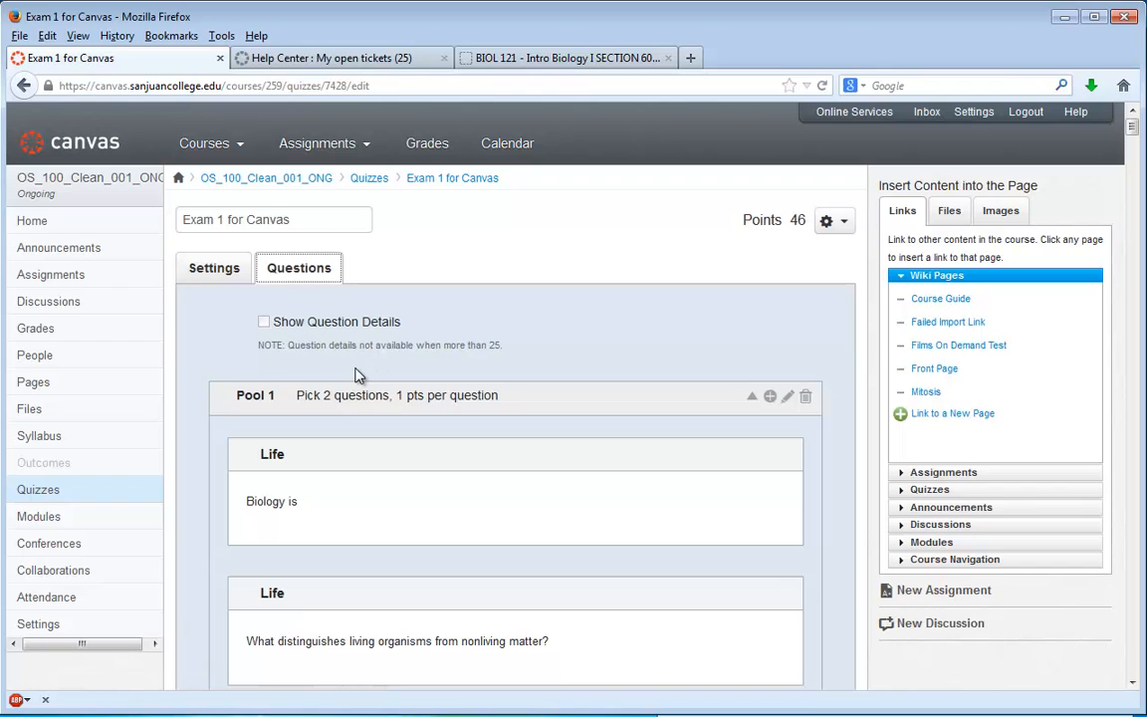
- Set Pool 1 of the quiz to 2 points per question and update the group
scroll(358, 375, down, 2)
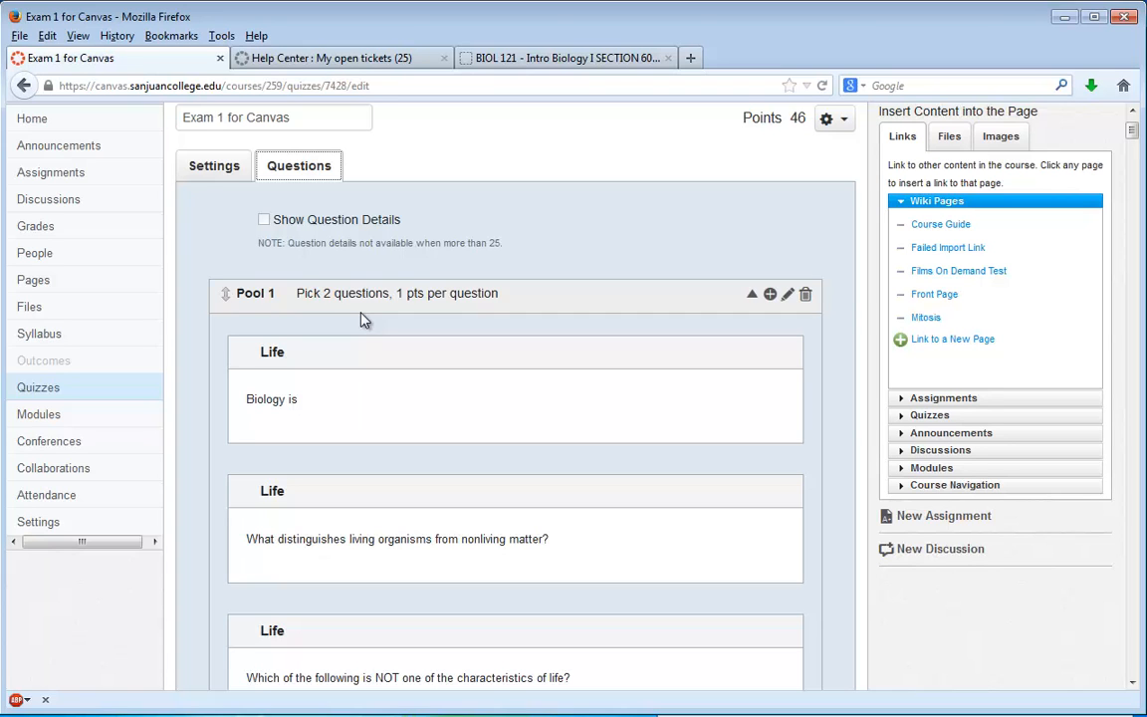
scroll(363, 318, down, 8)
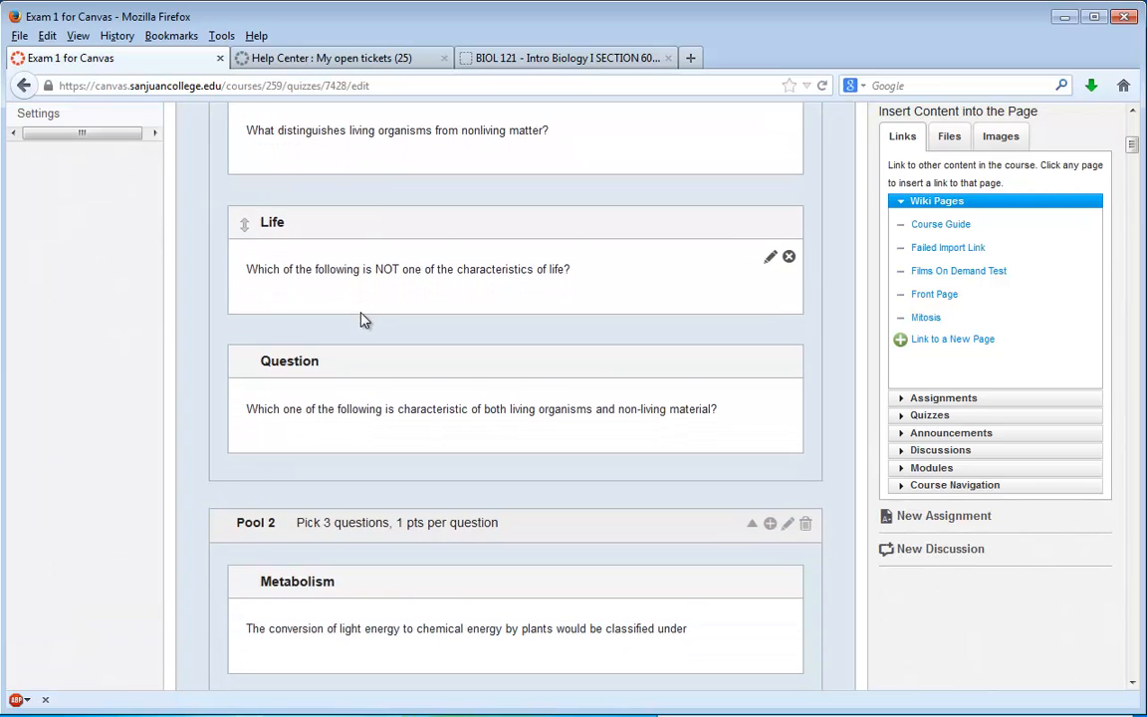
scroll(359, 319, up, 5)
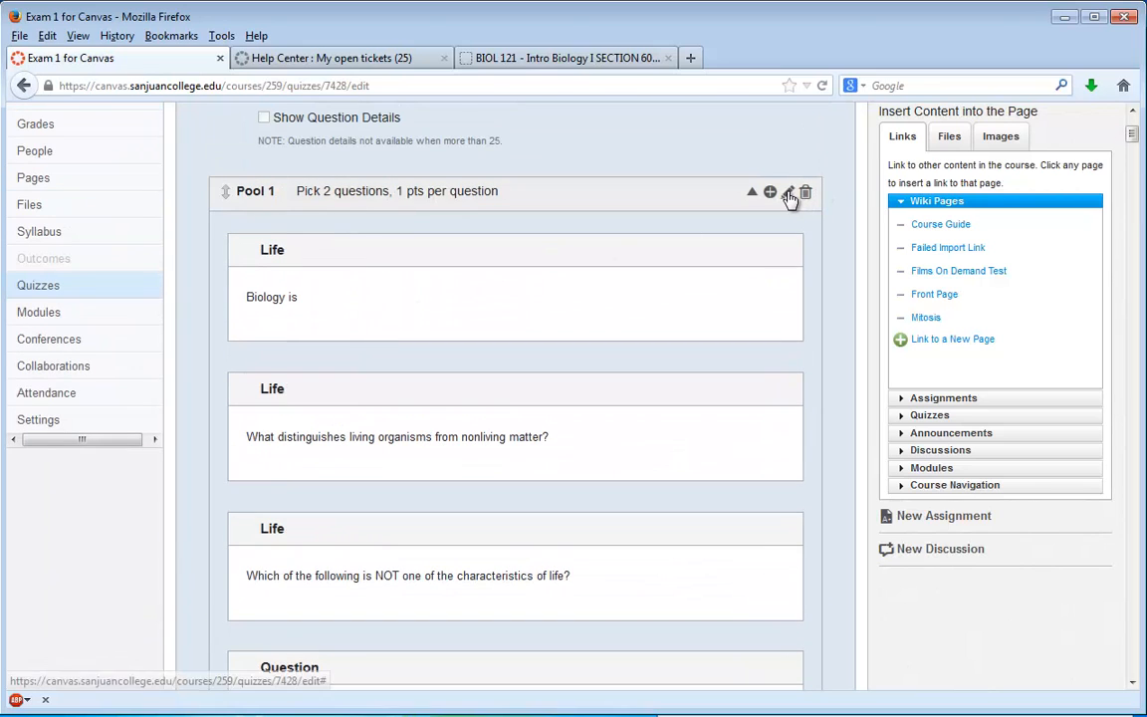
click(787, 192)
double_click(564, 195)
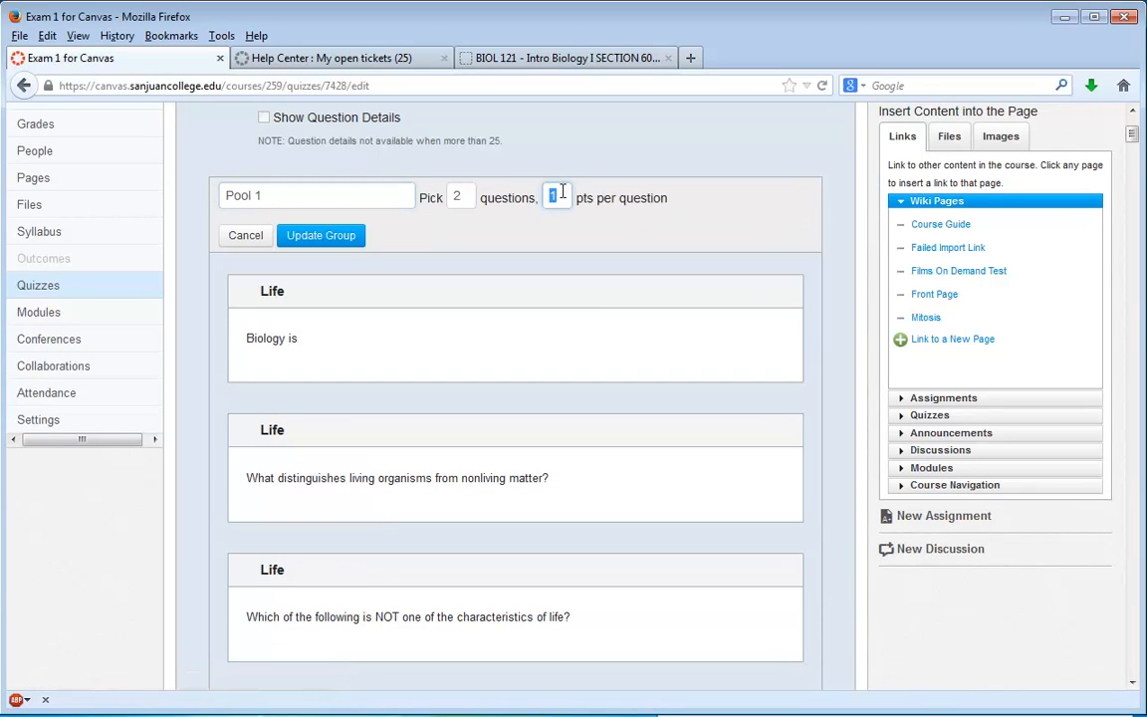
text(2)
click(554, 220)
click(312, 236)
scroll(461, 252, down, 7)
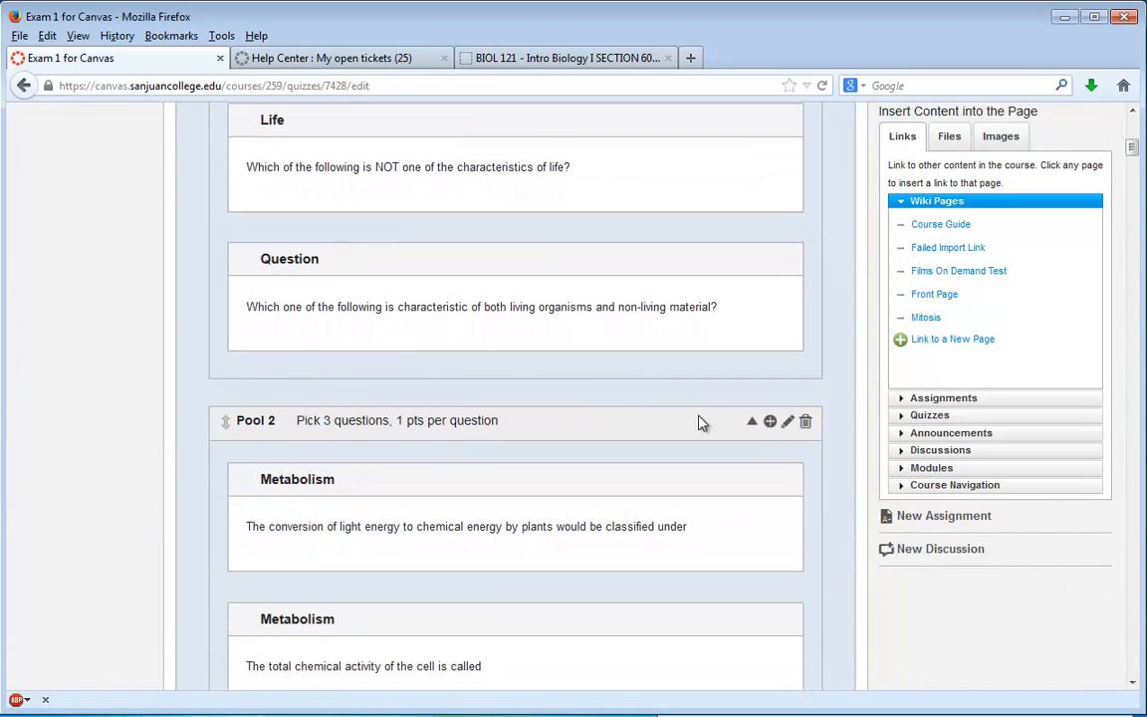
click(376, 383)
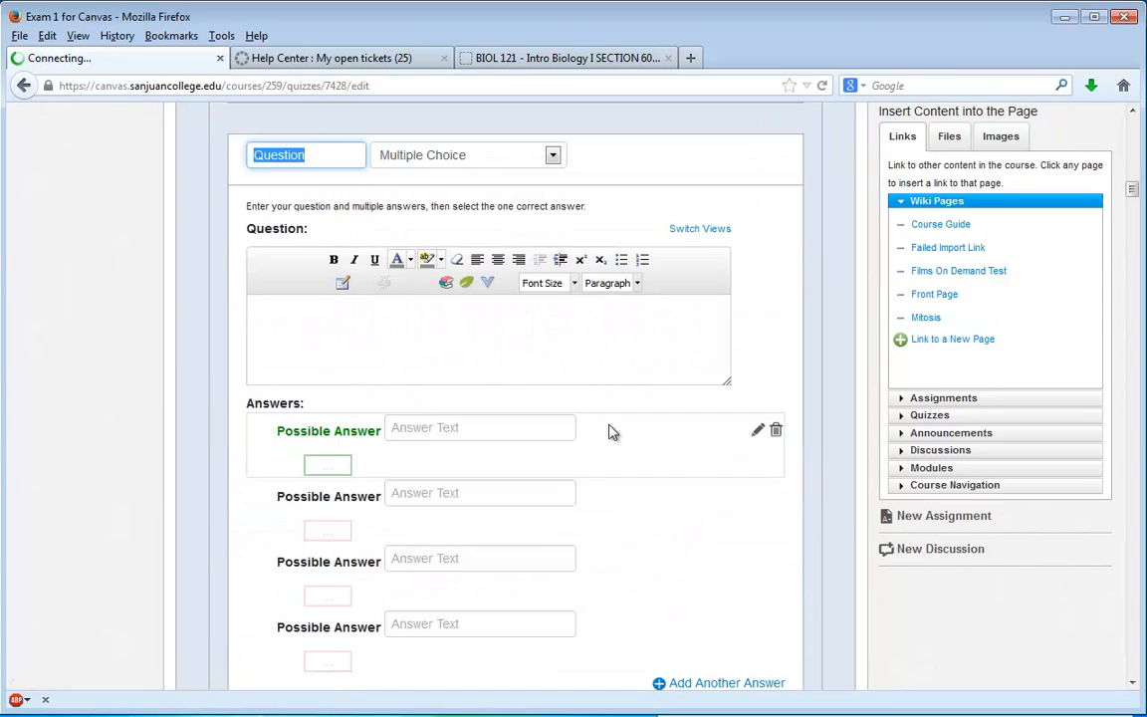
scroll(840, 252, up, 10)
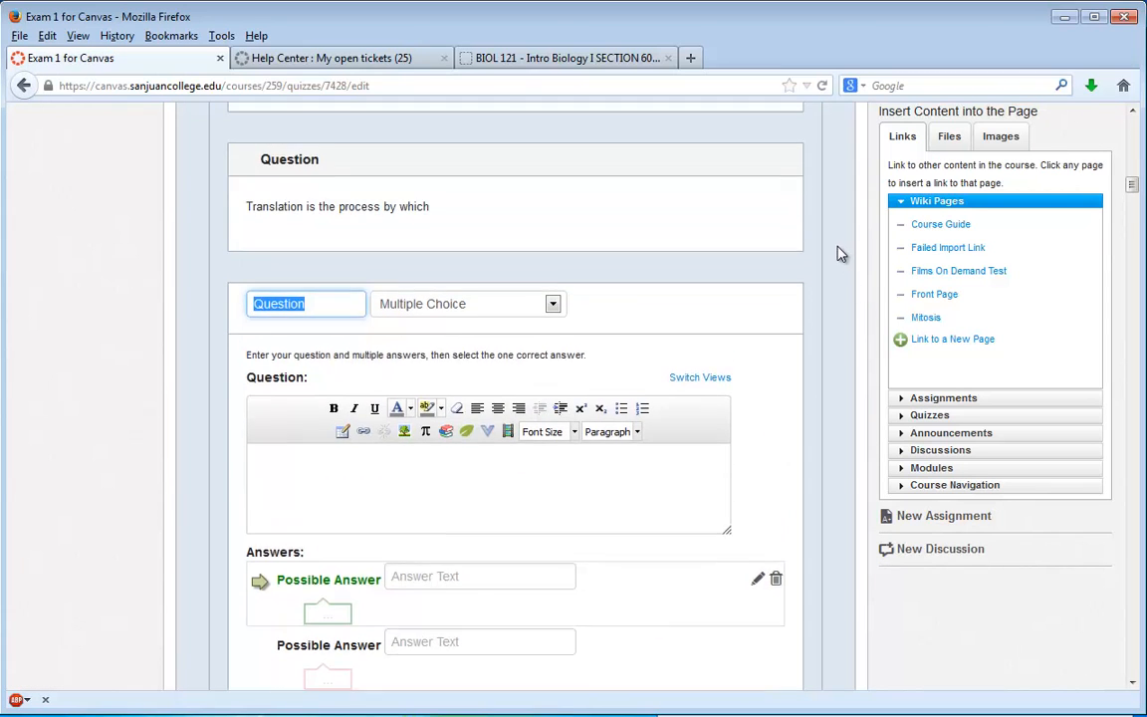
scroll(824, 270, up, 6)
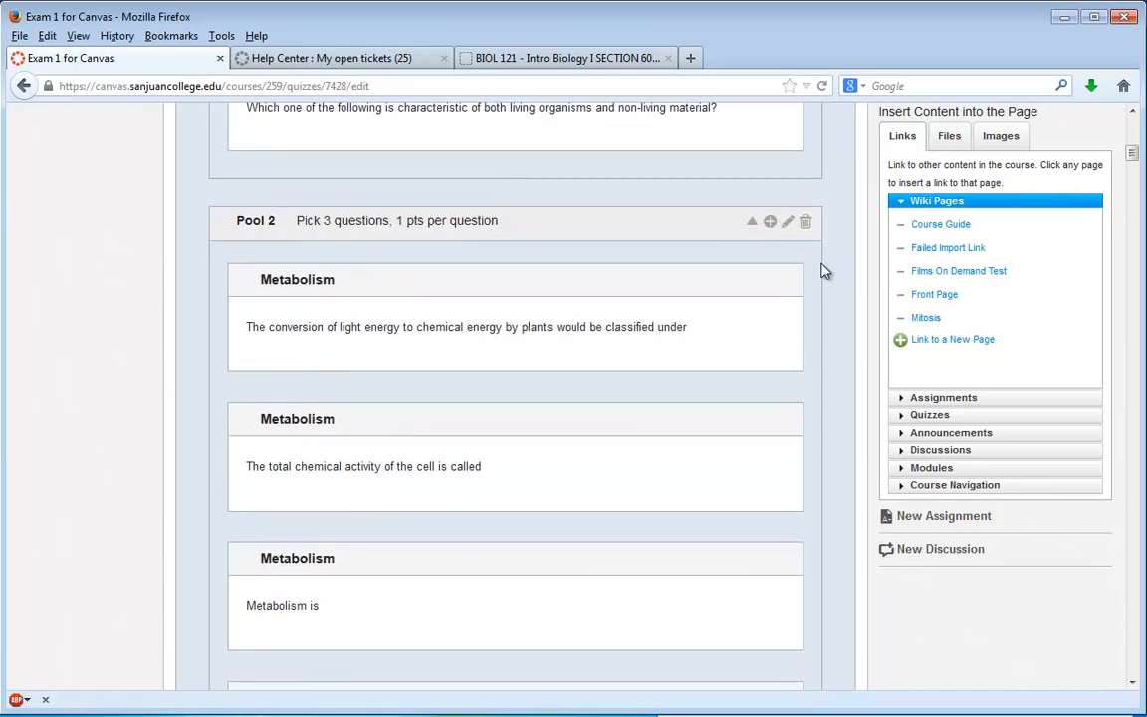
scroll(793, 295, down, 1)
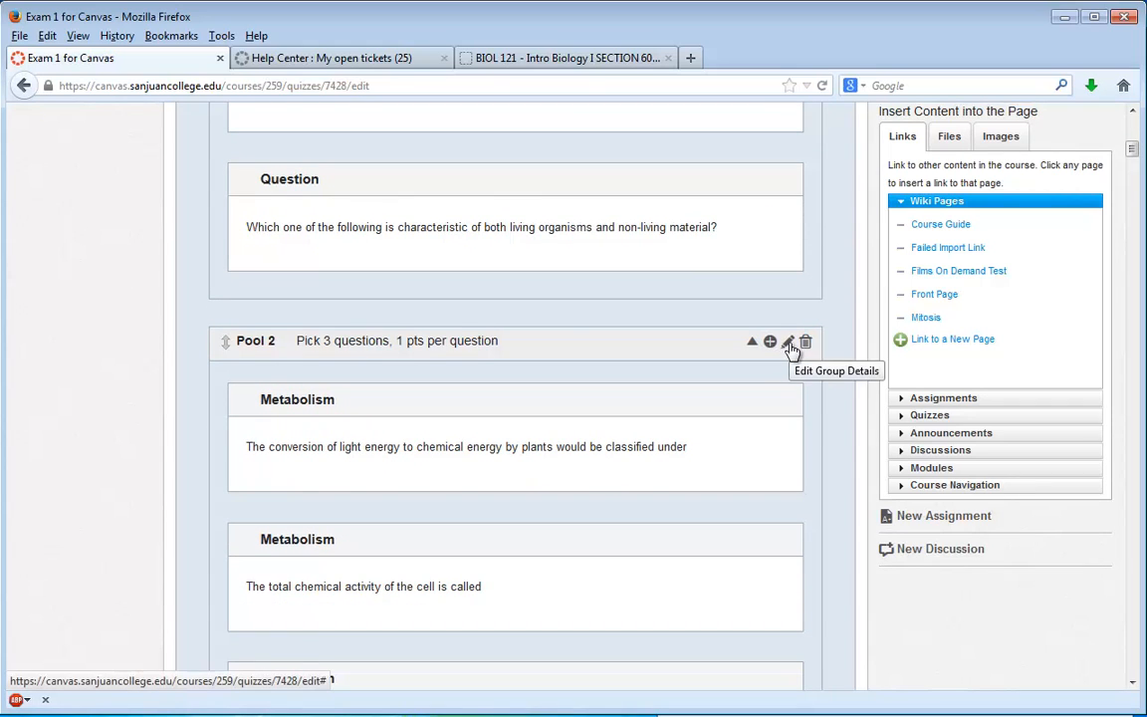
- Set Pool 2 of the quiz to 2 points per question and update the group
click(788, 345)
click(564, 348)
key(BackSpace)
text(2)
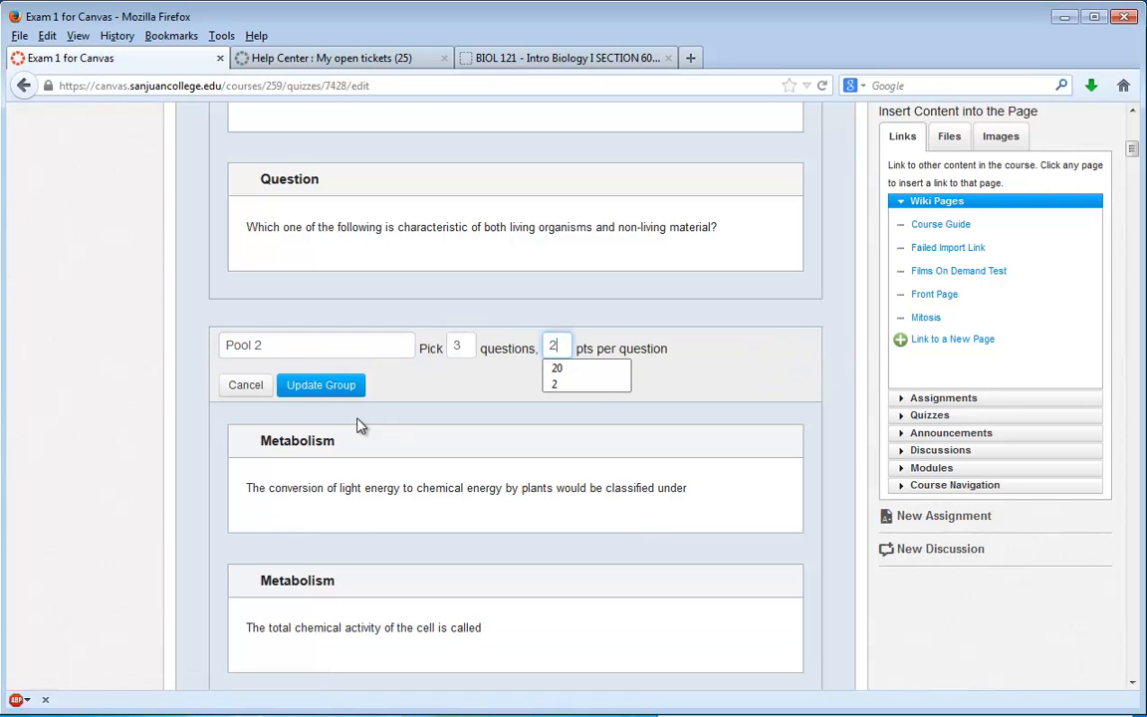
click(321, 385)
- Discard the blank new multiple choice question at the end of Pool 2
scroll(500, 362, down, 10)
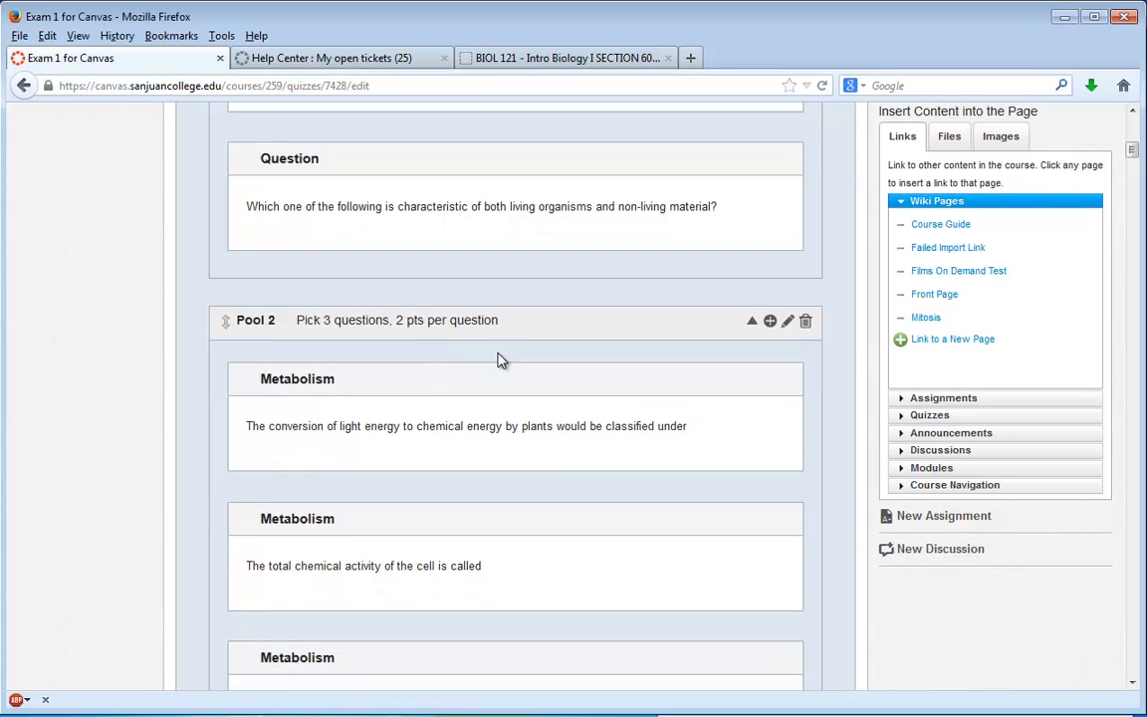
scroll(500, 363, down, 1)
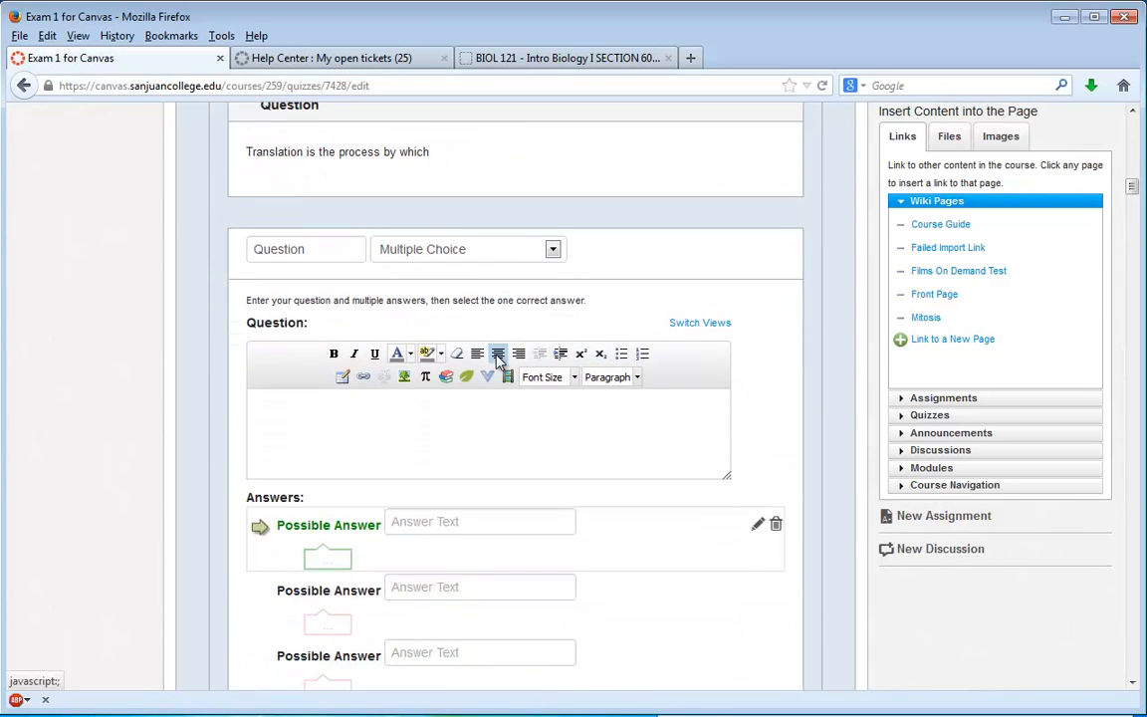
scroll(500, 363, down, 5)
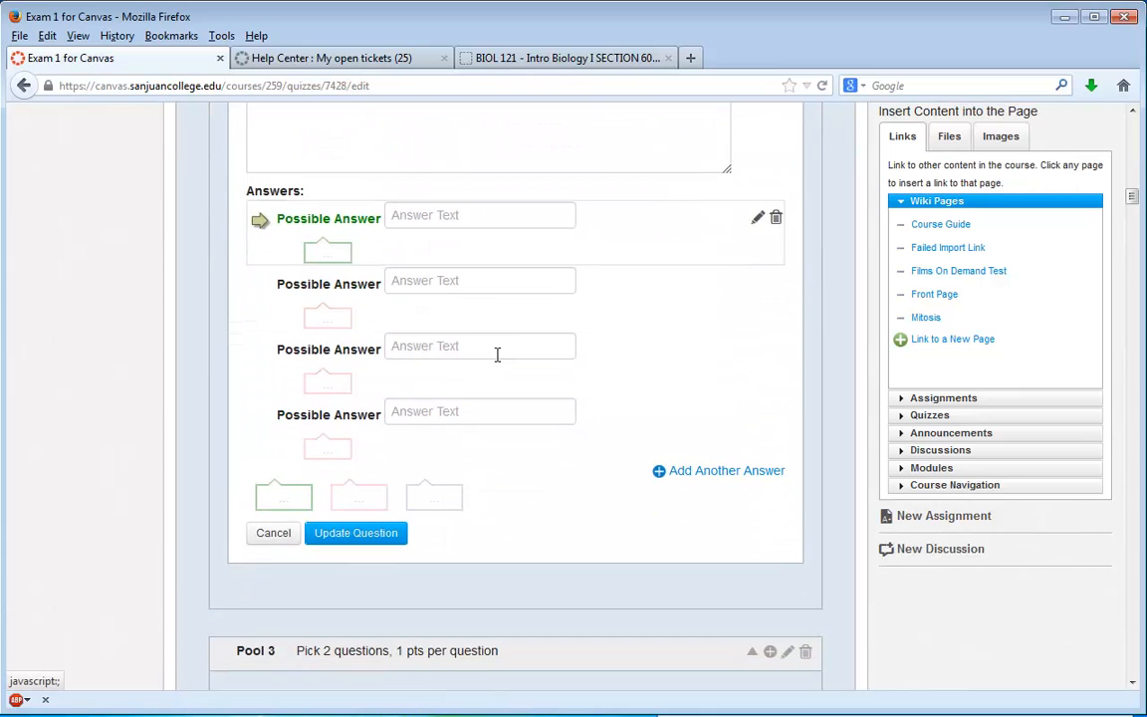
click(274, 534)
scroll(336, 547, down, 4)
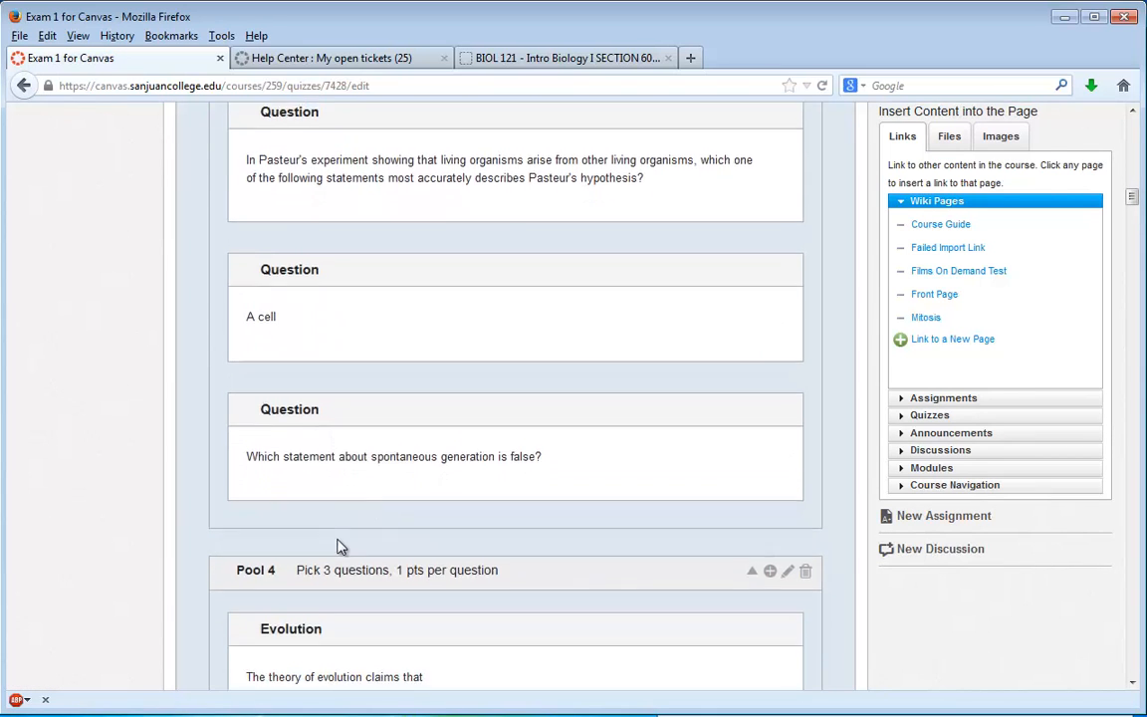
- Set Pool 3 of the quiz to 2 points per question and update the group
scroll(503, 520, up, 9)
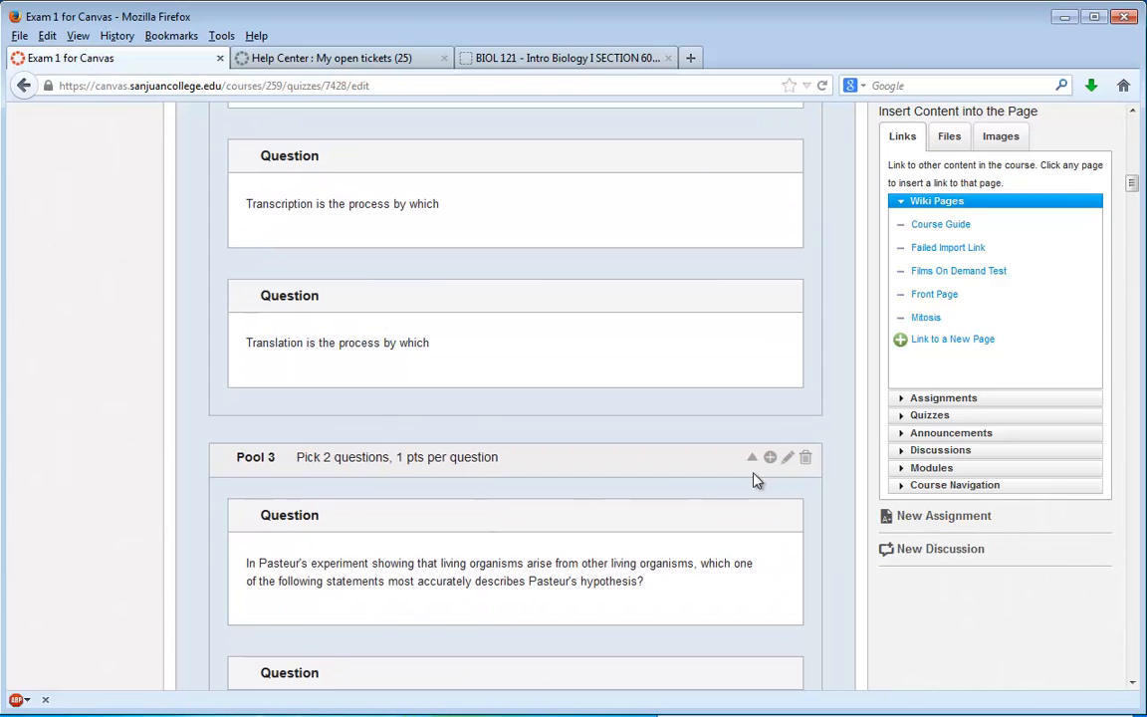
click(788, 460)
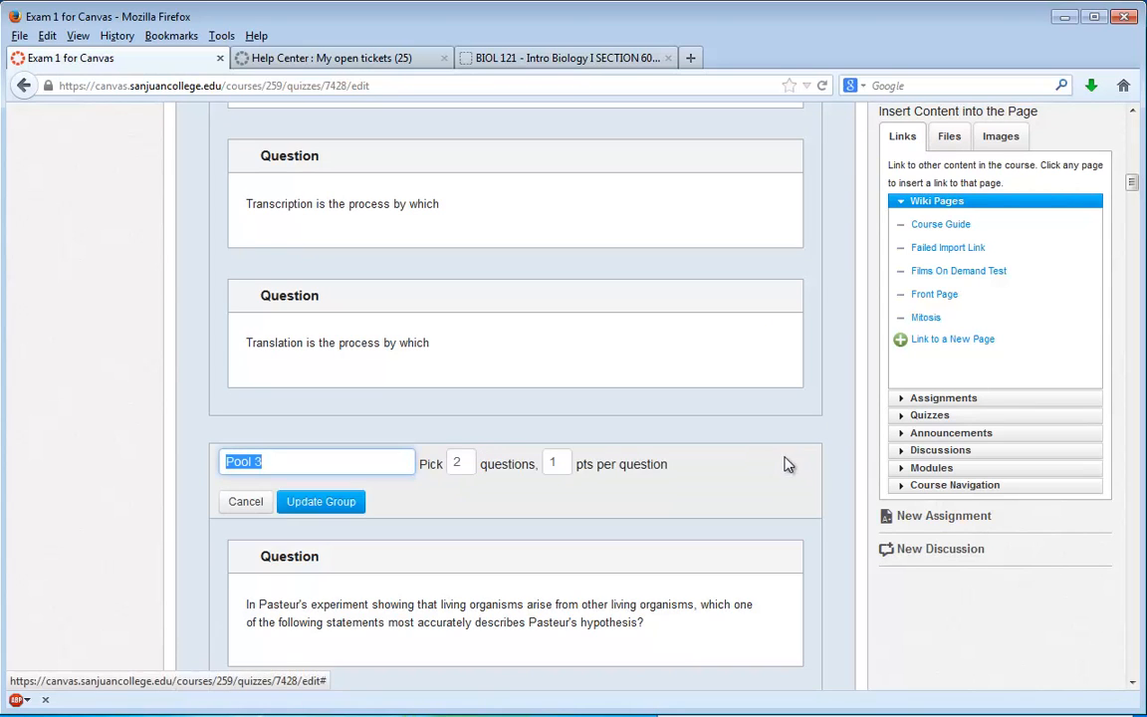
click(562, 461)
key(BackSpace)
text(2)
click(297, 503)
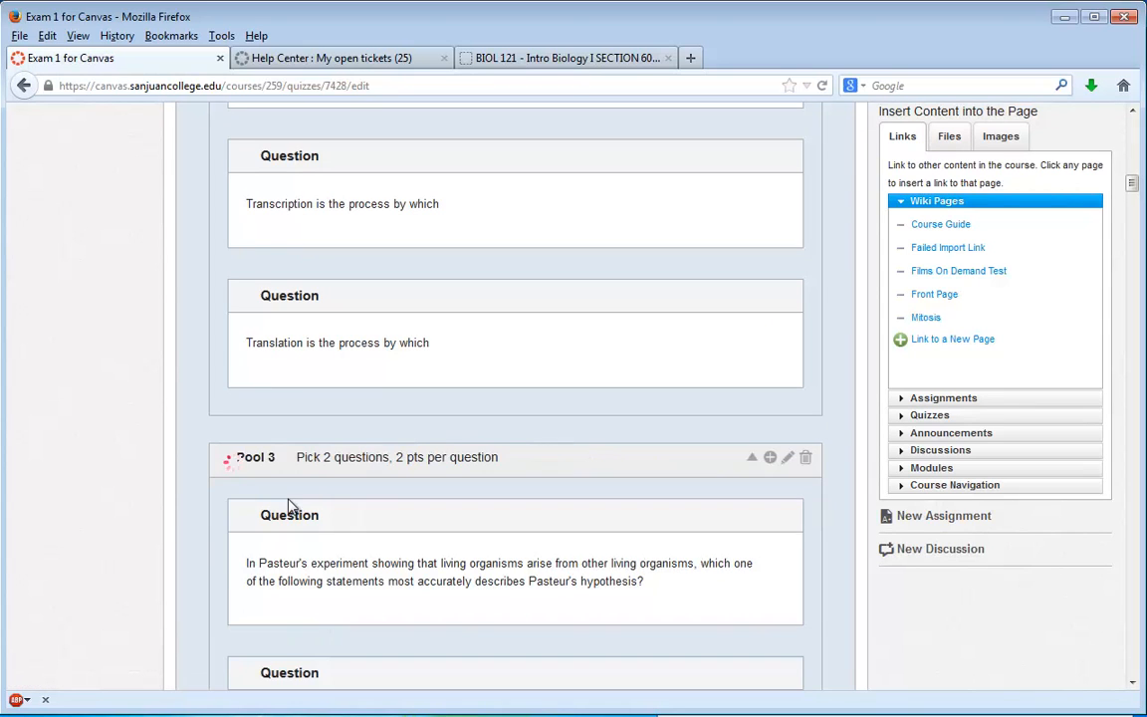
- Set Pool 4 of the quiz to 2 points per question and update the group
scroll(376, 492, down, 12)
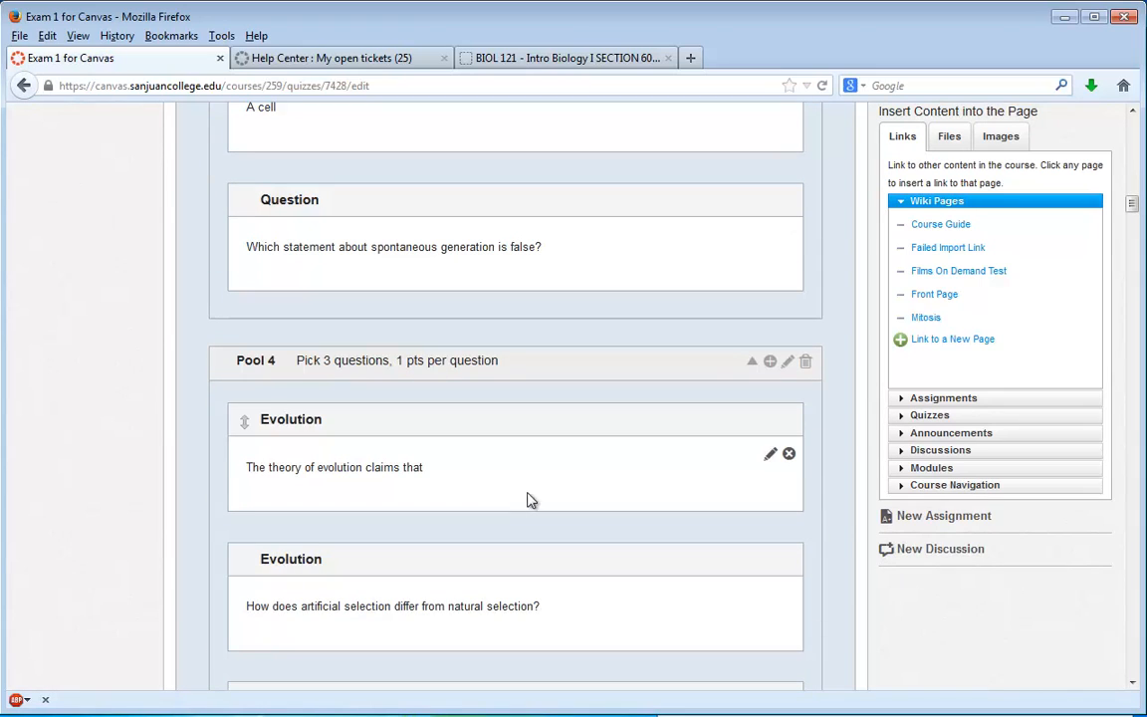
click(788, 361)
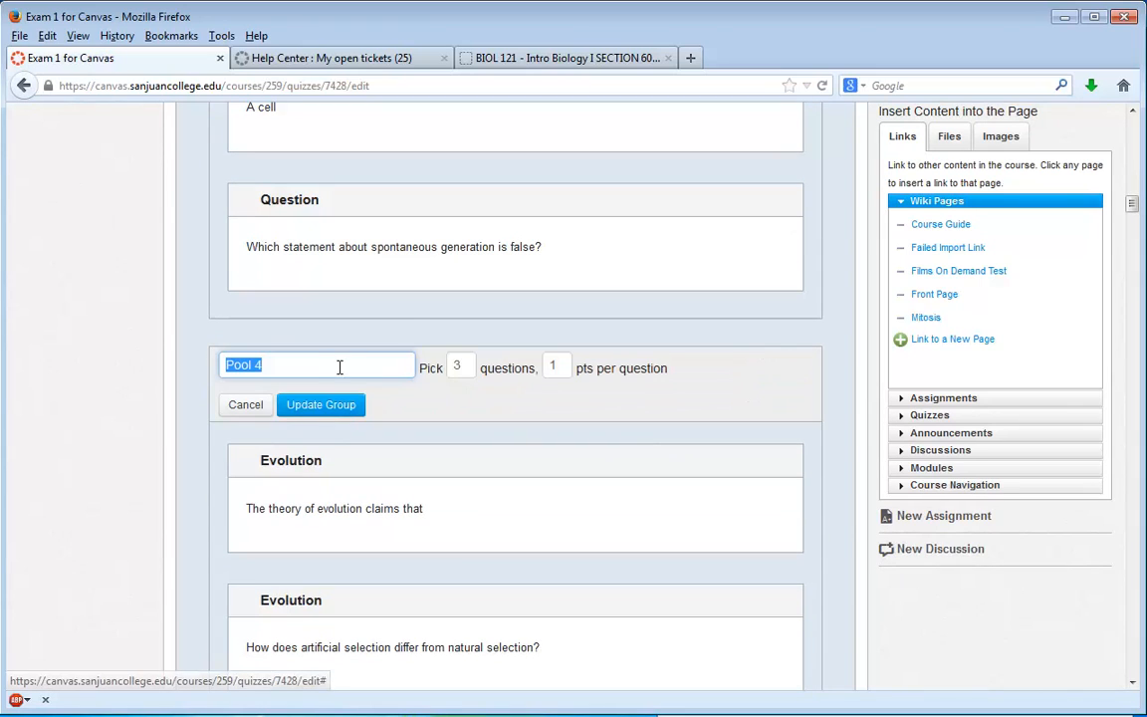
click(550, 368)
key(BackSpace)
text(2)
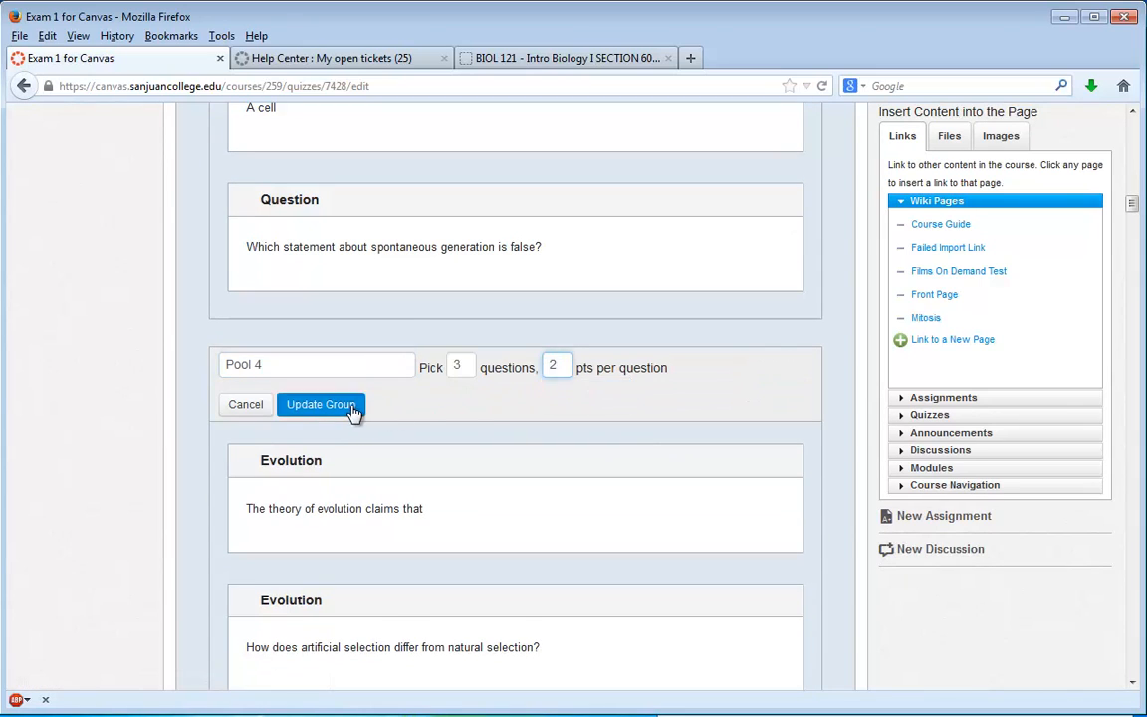
click(351, 408)
- Set Pool 5 of the quiz to 2 points per question and update the group
scroll(713, 458, down, 15)
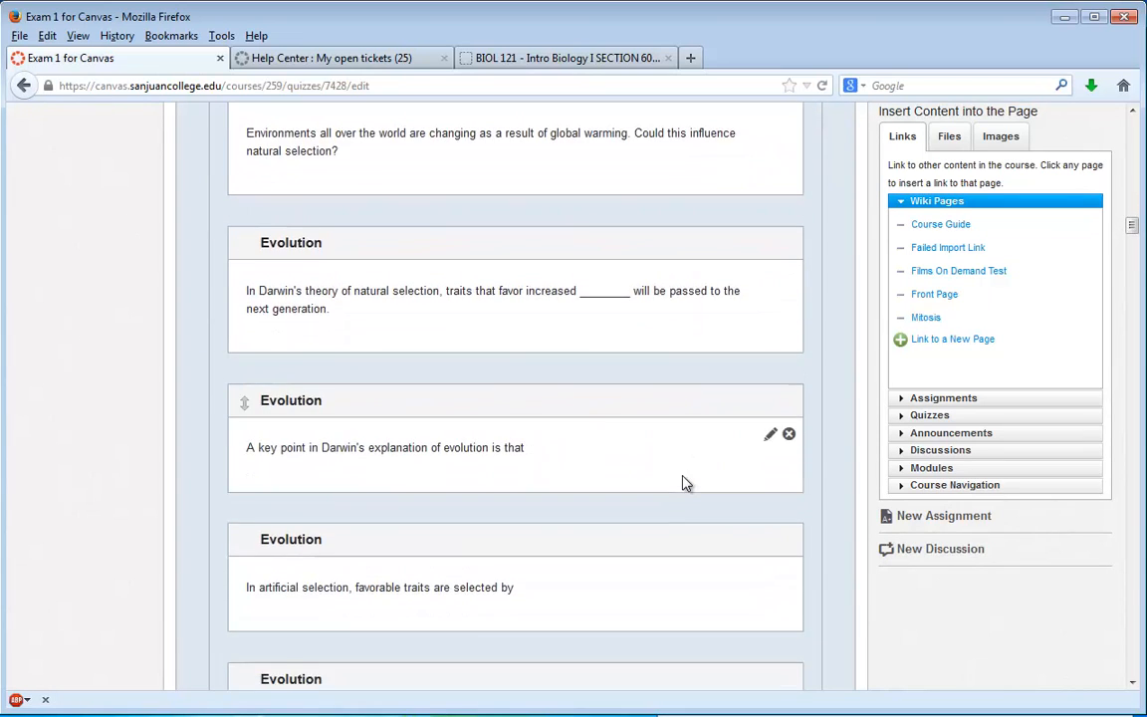
scroll(682, 482, down, 10)
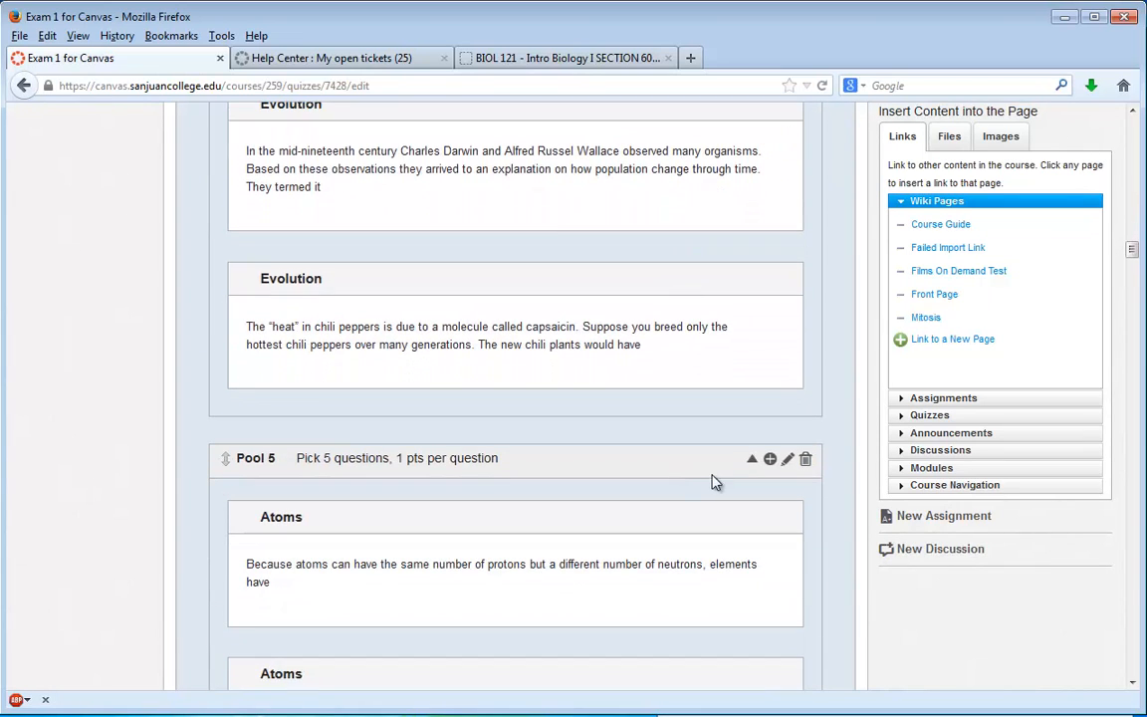
click(786, 461)
key(Tab)
key(Tab)
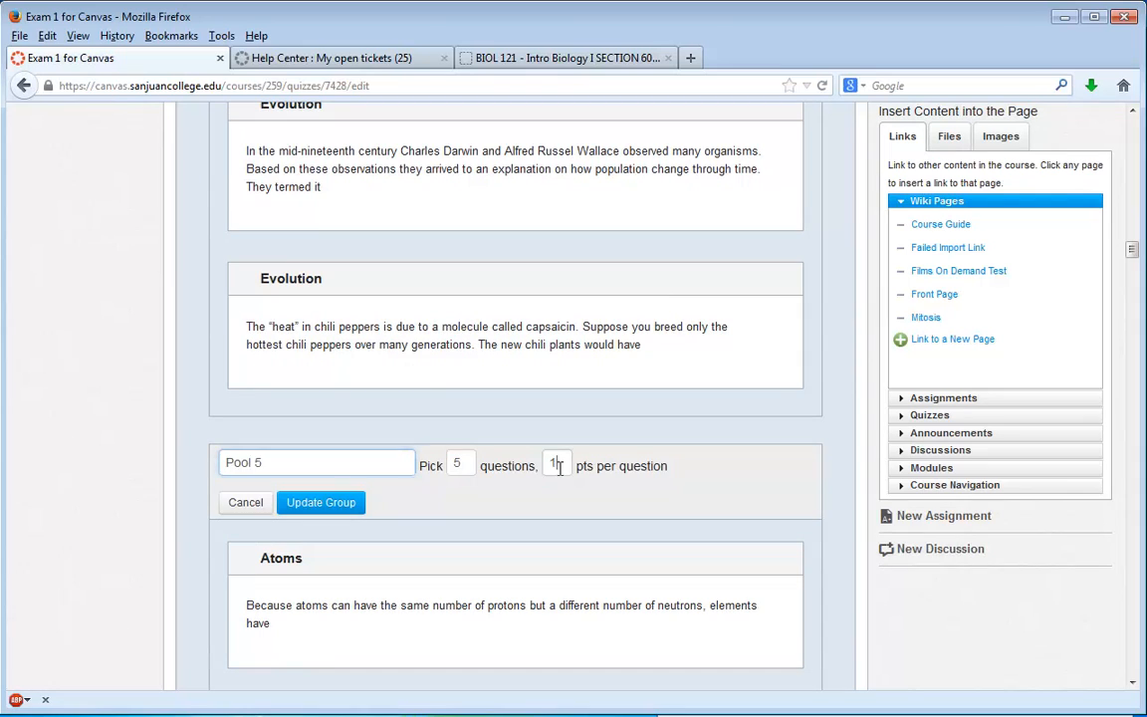
text(2)
click(344, 503)
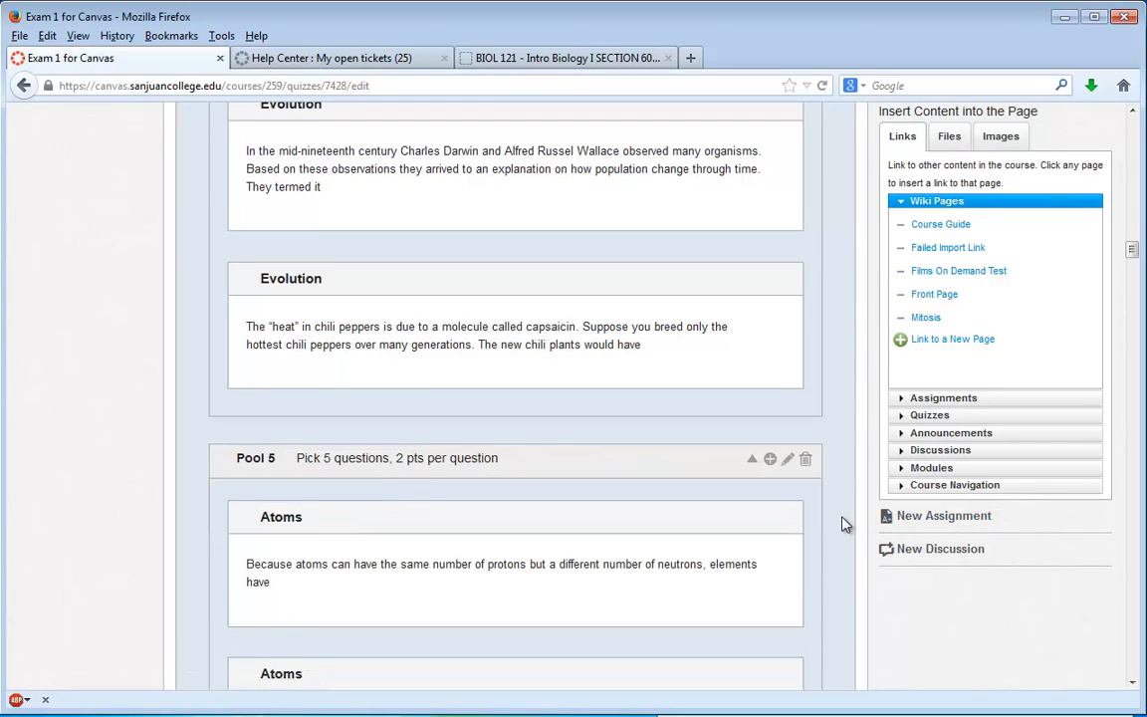
- Set Pool 6 of the quiz to 2 points per question and update the group
scroll(811, 530, down, 4)
scroll(812, 531, down, 12)
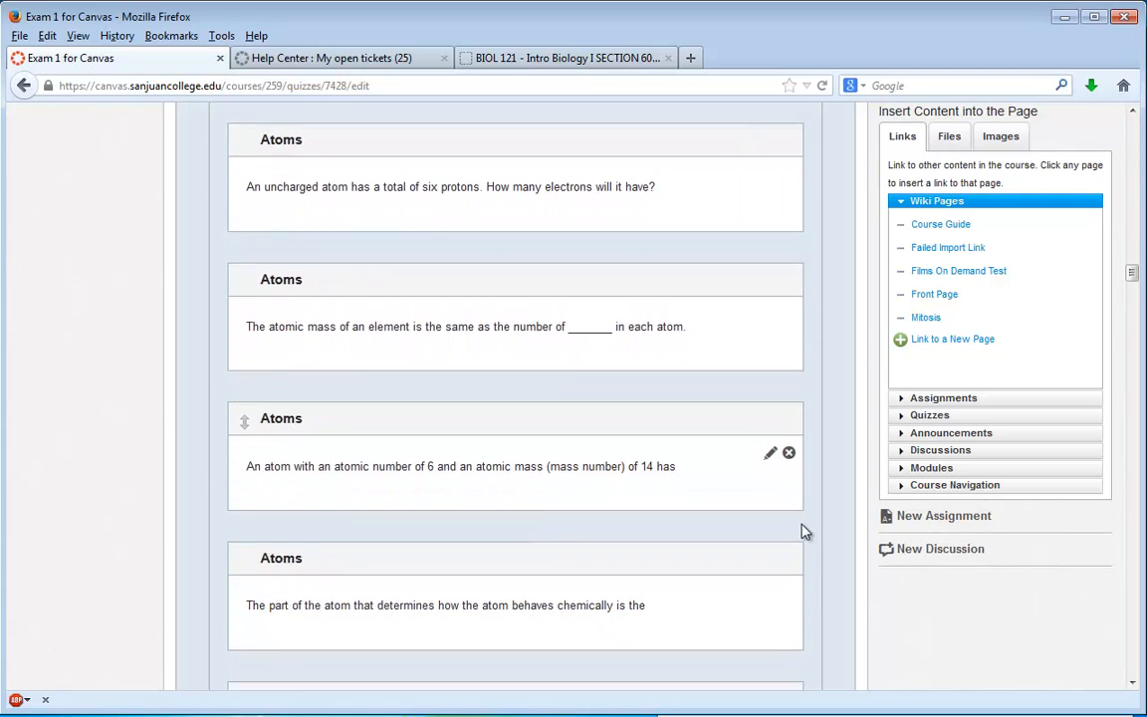
scroll(805, 531, down, 15)
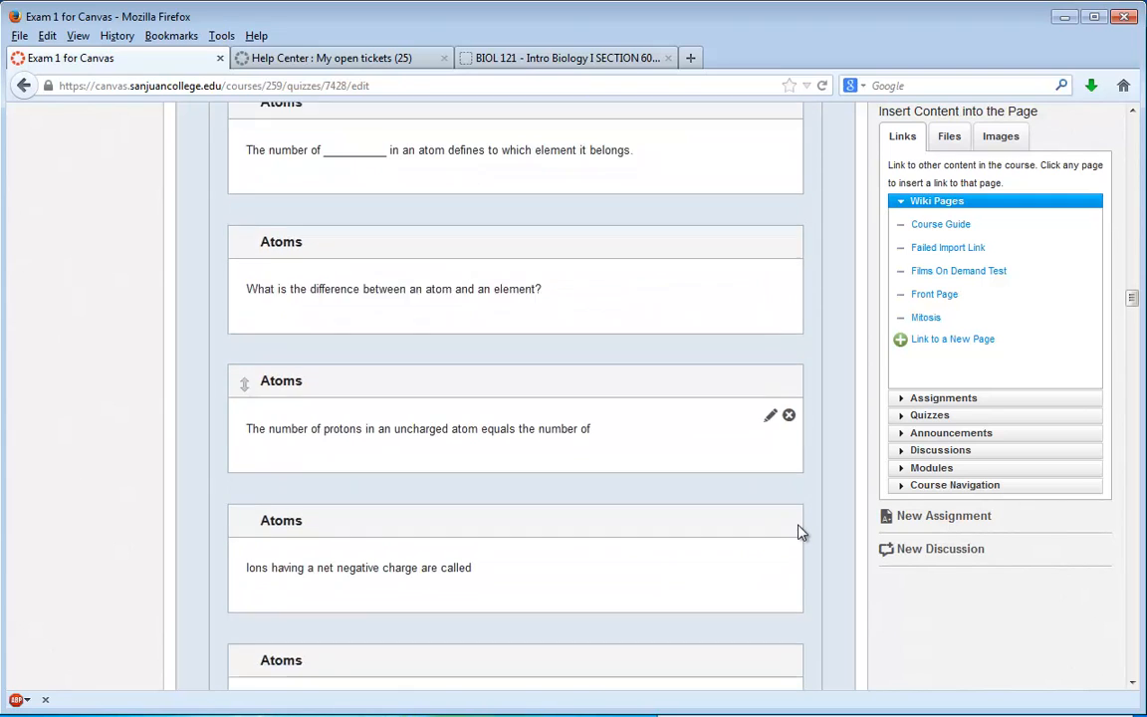
scroll(794, 533, down, 14)
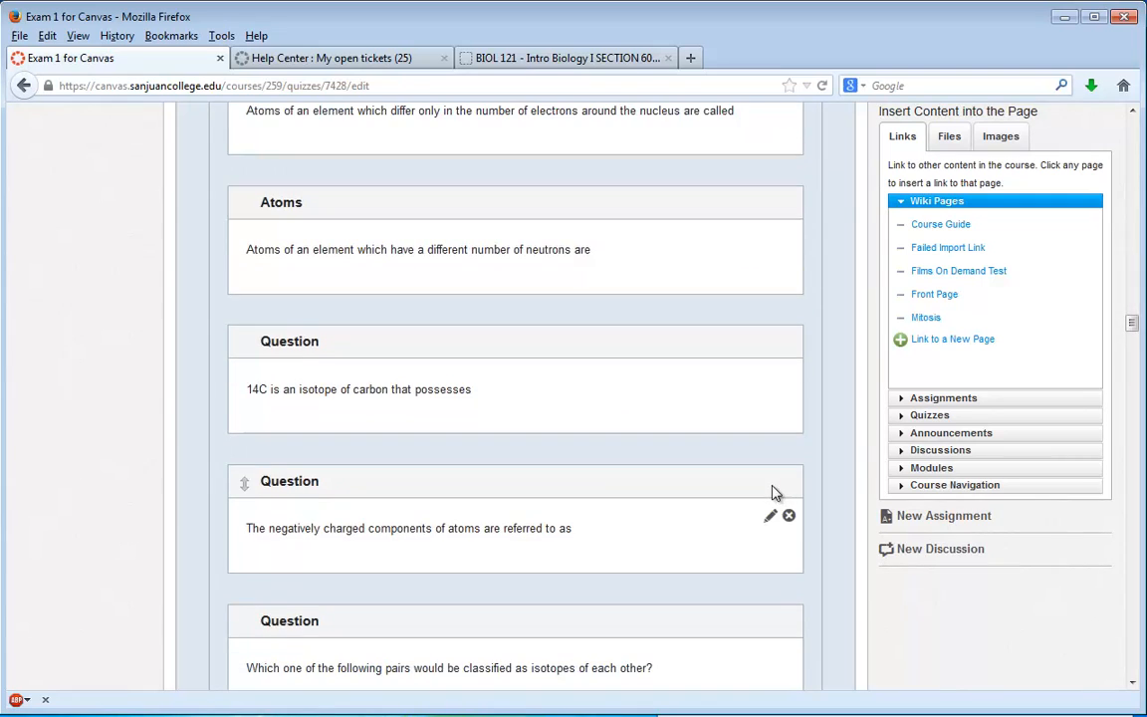
scroll(774, 491, down, 4)
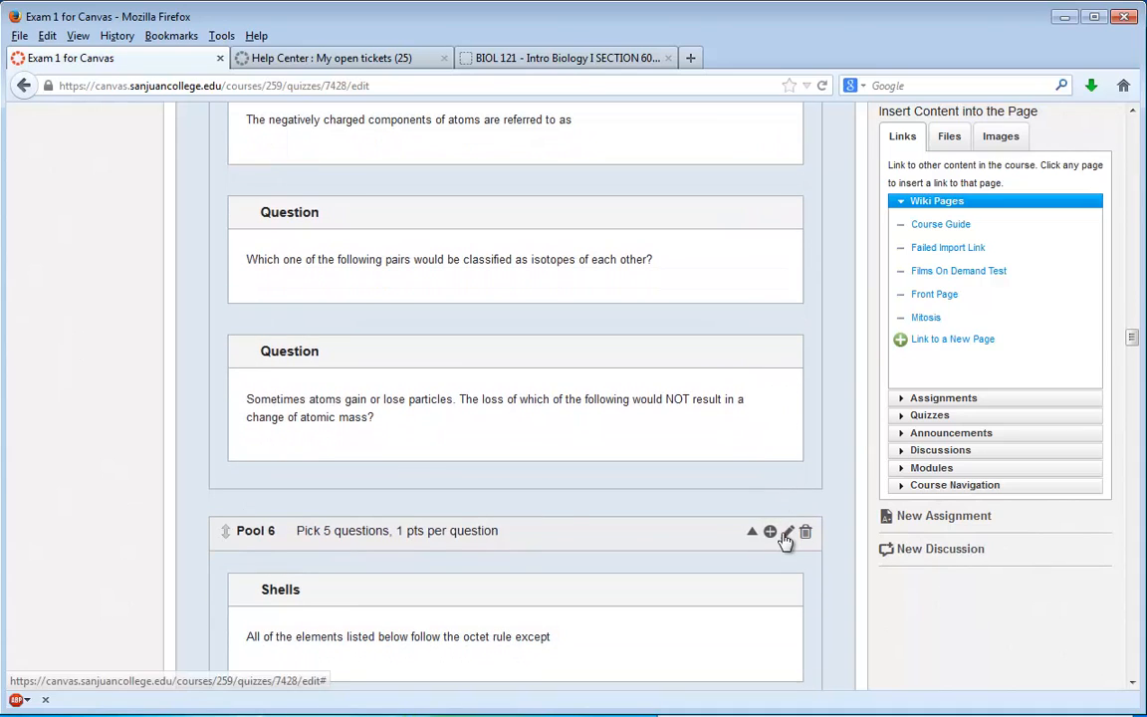
click(789, 538)
double_click(558, 539)
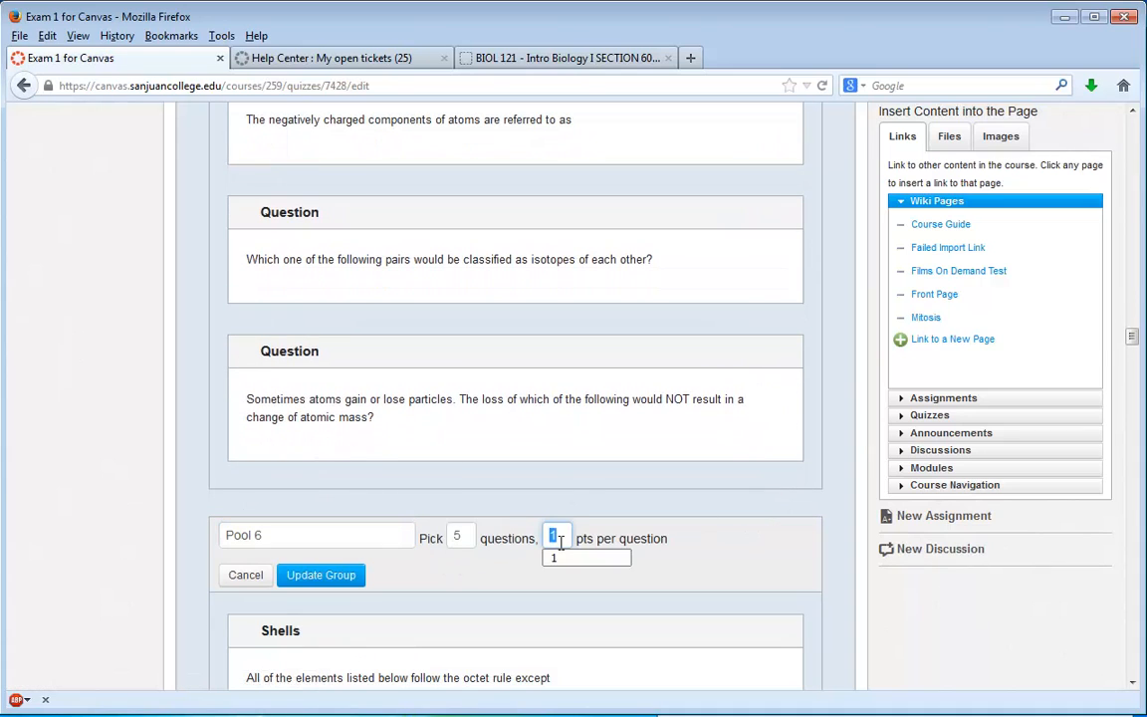
click(338, 575)
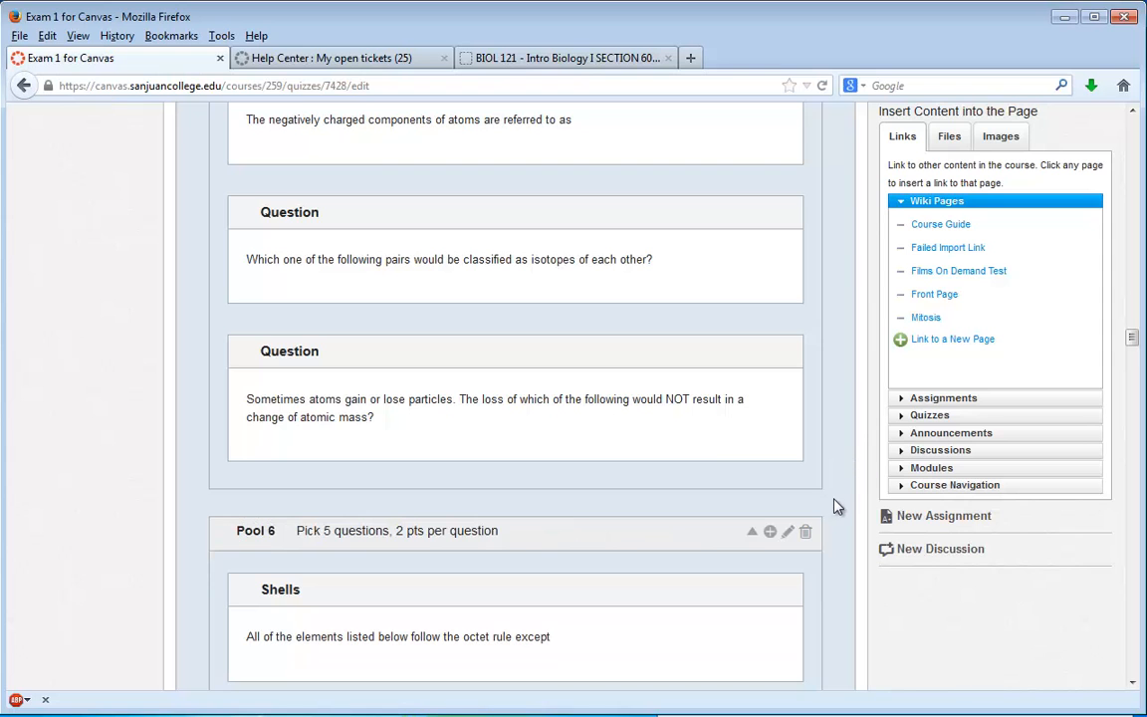
- Set Pool 7 of the quiz to 2 points per question and update the group
scroll(835, 506, down, 10)
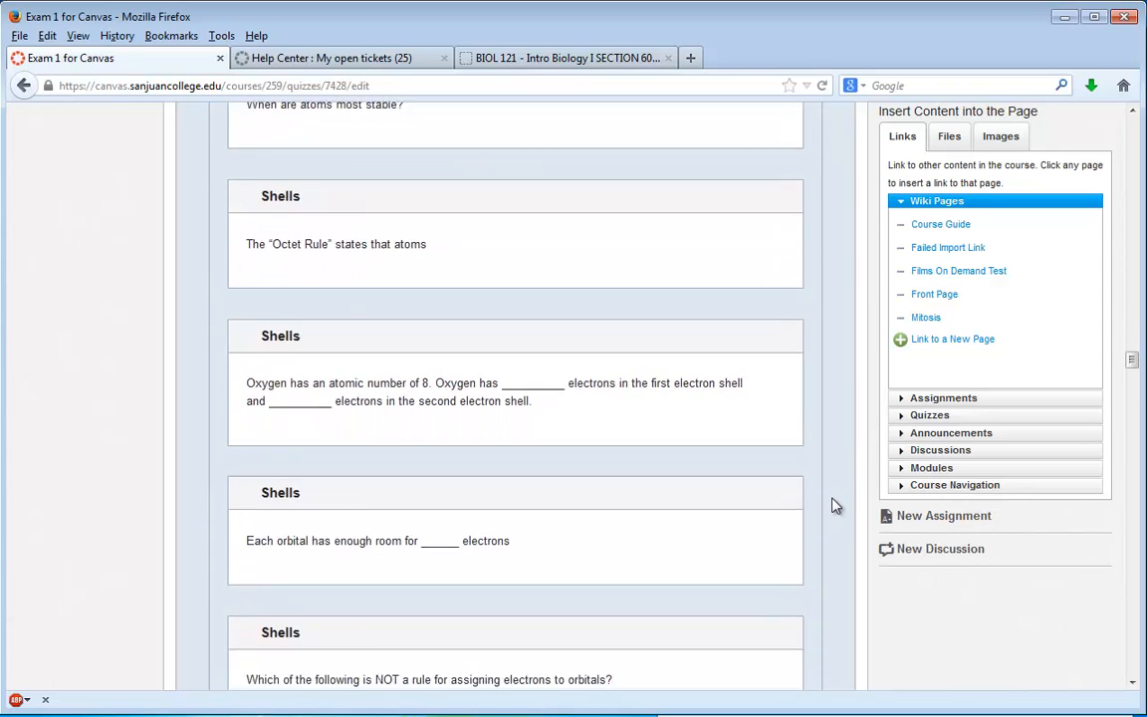
scroll(835, 506, down, 8)
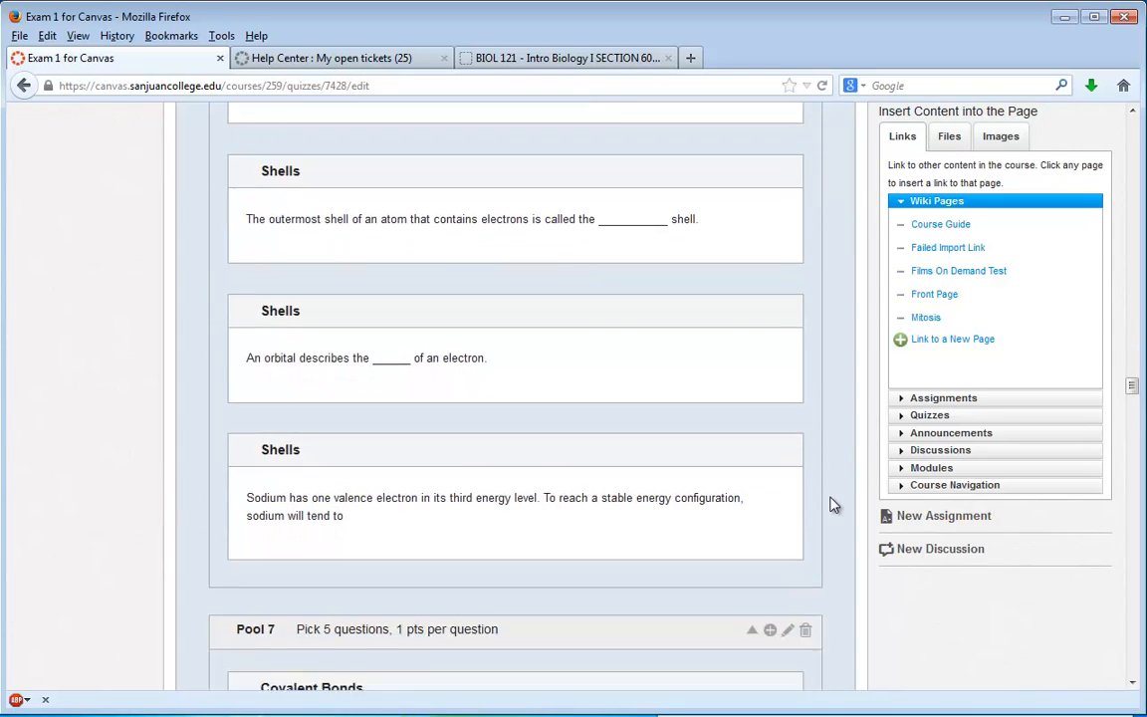
scroll(835, 506, down, 3)
click(788, 511)
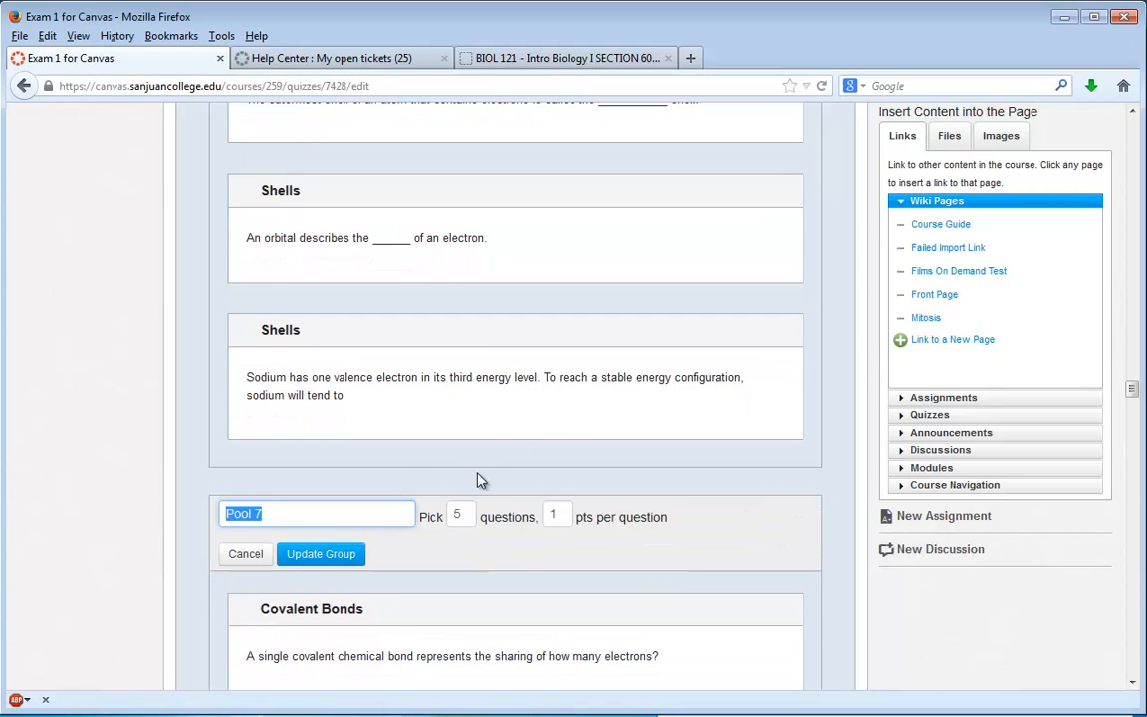
double_click(554, 515)
text(2)
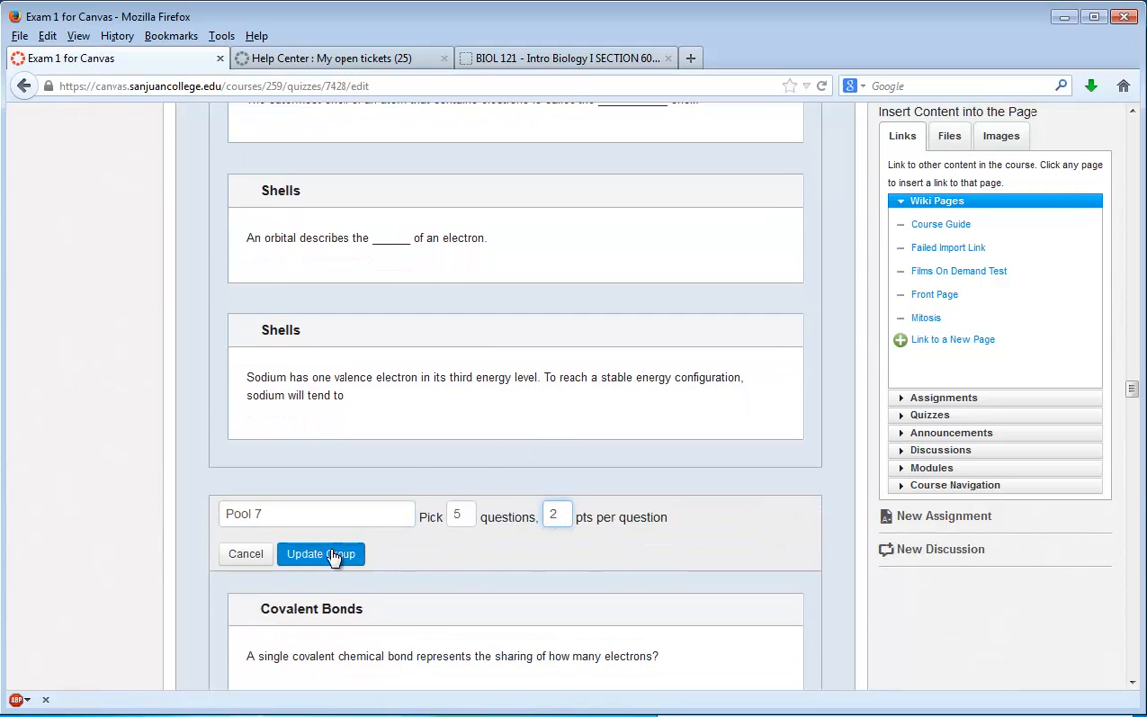
click(329, 554)
- Set Pool 8 of the quiz to 2 points per question and update the group
scroll(844, 507, down, 20)
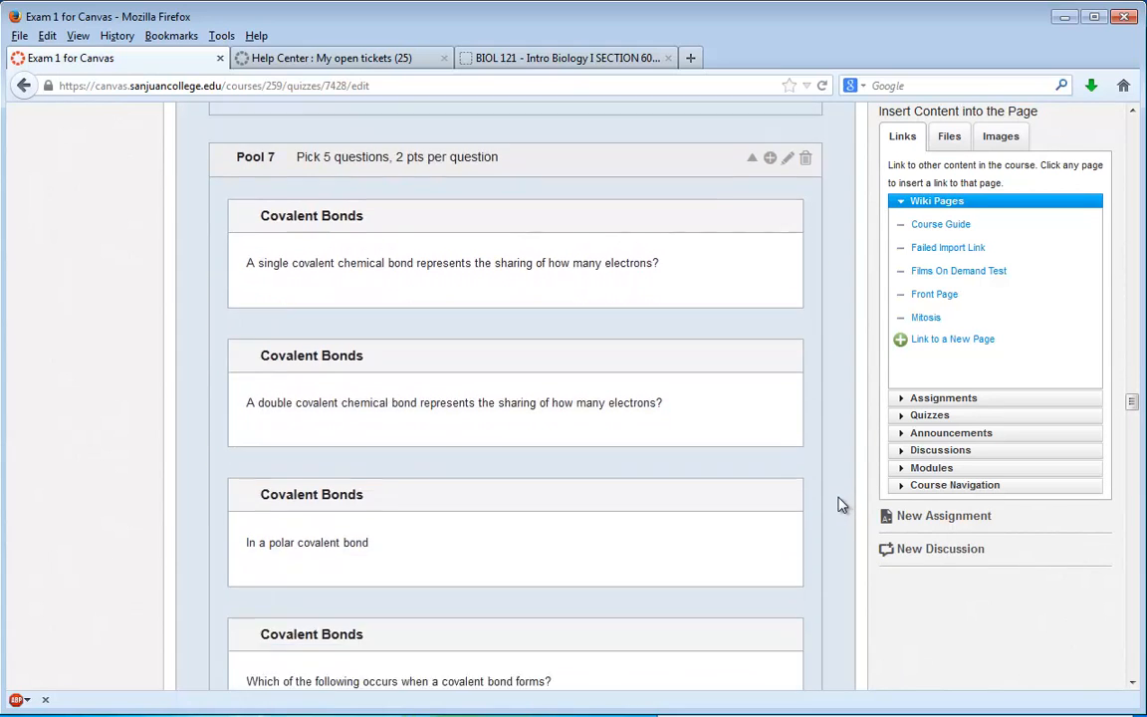
scroll(836, 505, down, 20)
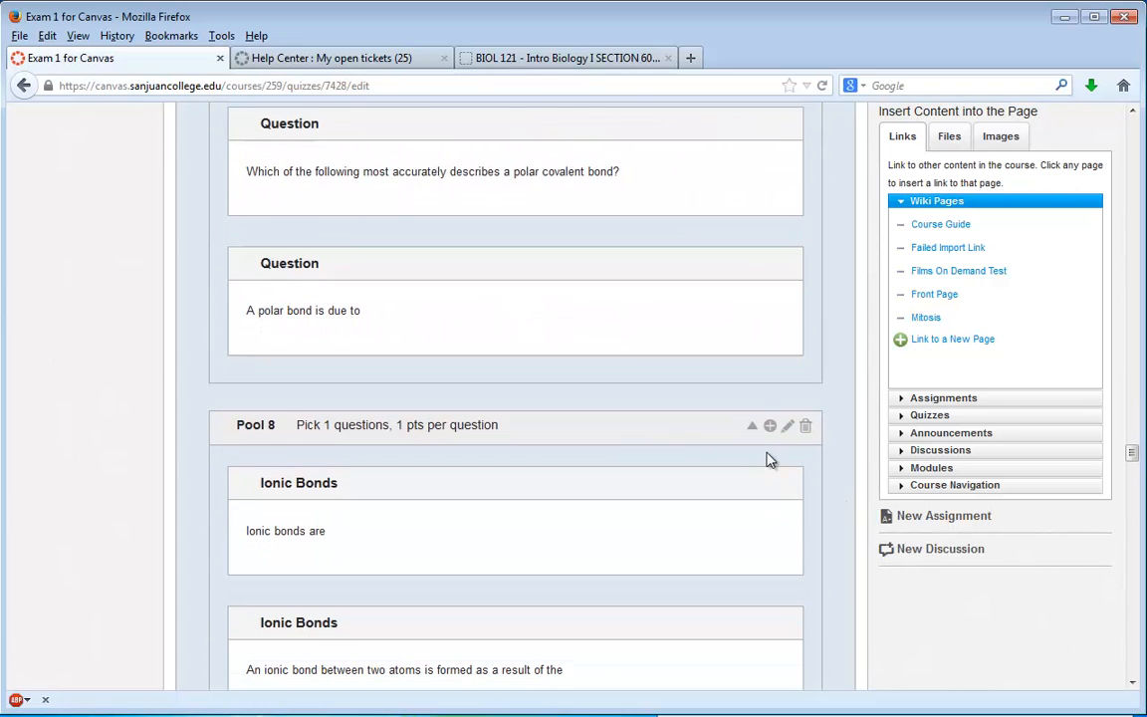
click(788, 426)
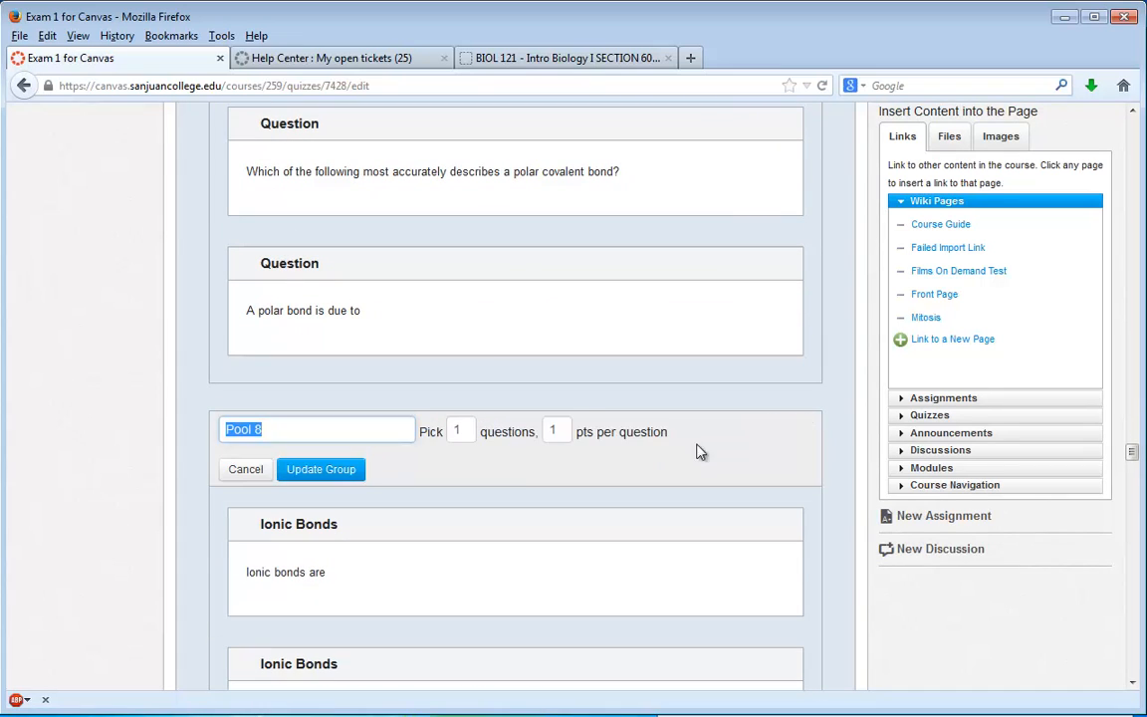
double_click(559, 430)
text(2)
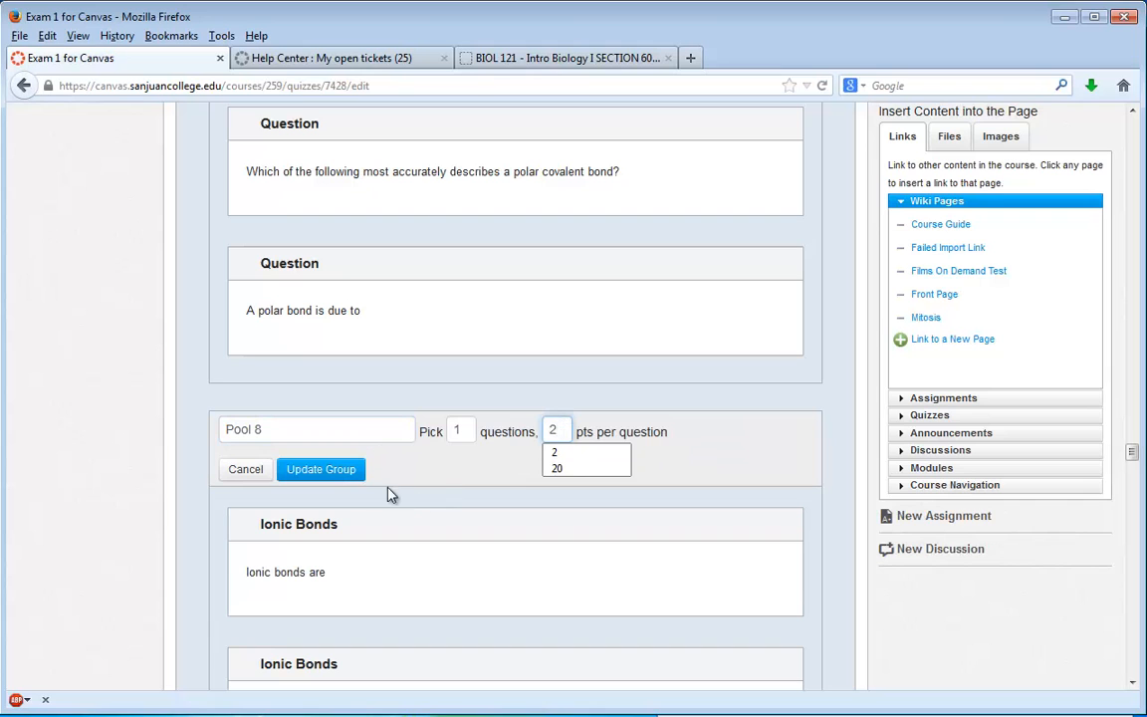
click(324, 469)
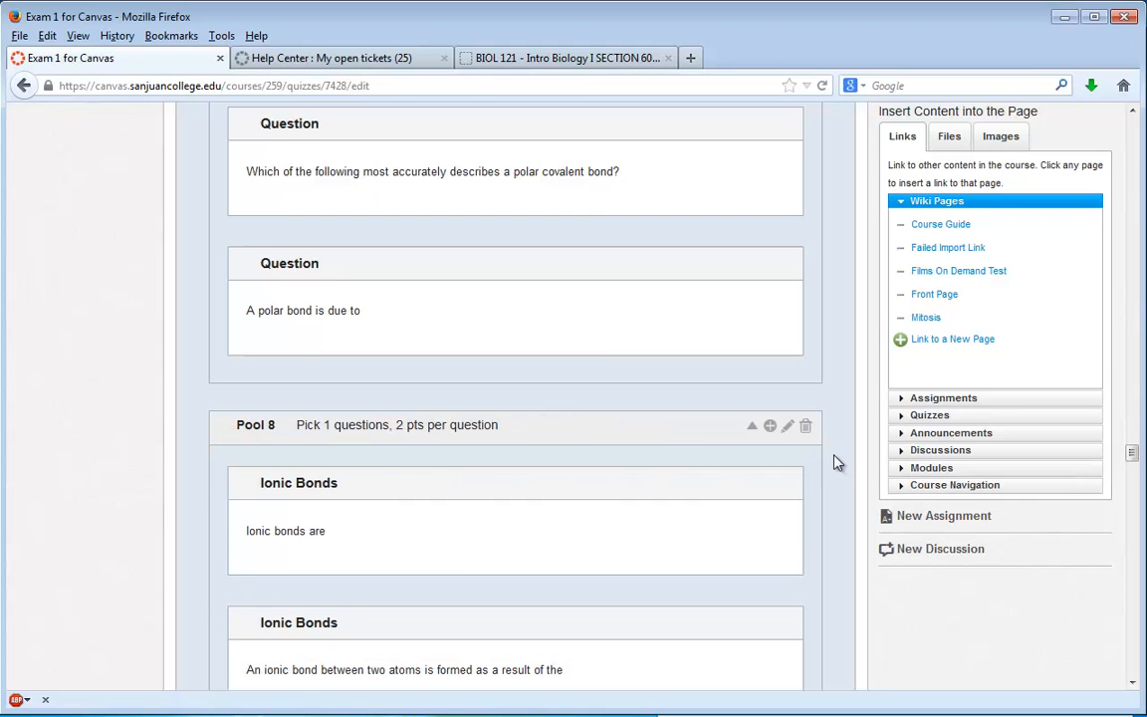
- Set Pool 9 of the quiz to 2 points per question and update the group
scroll(831, 463, down, 6)
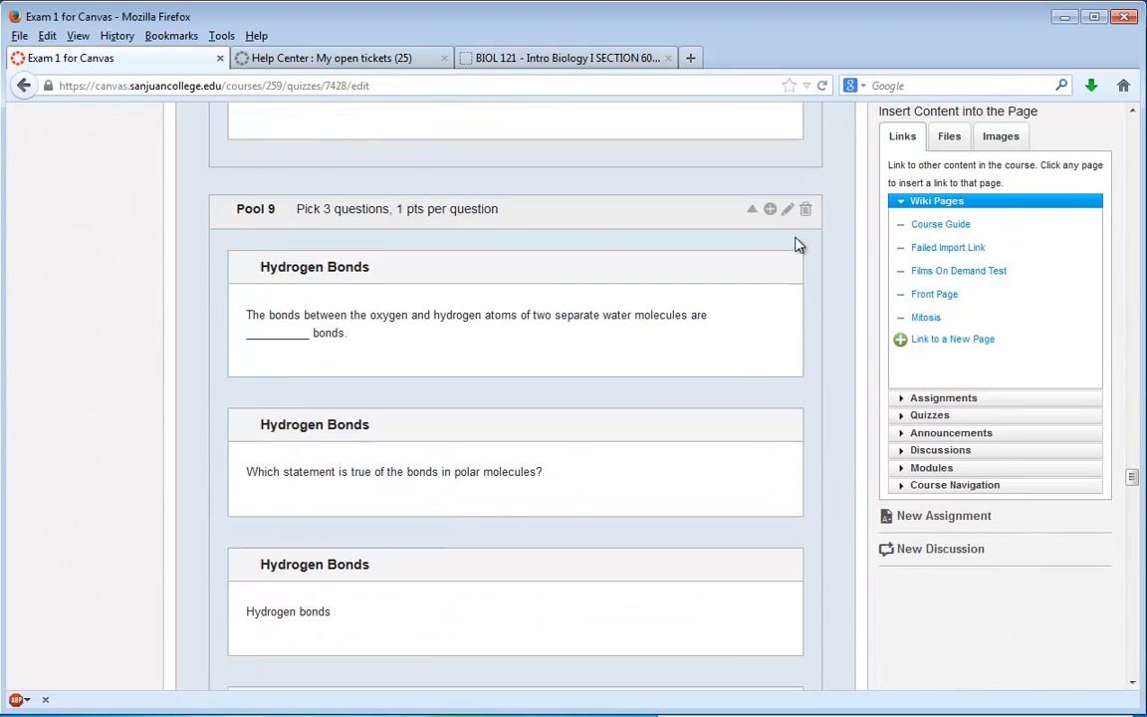
click(788, 210)
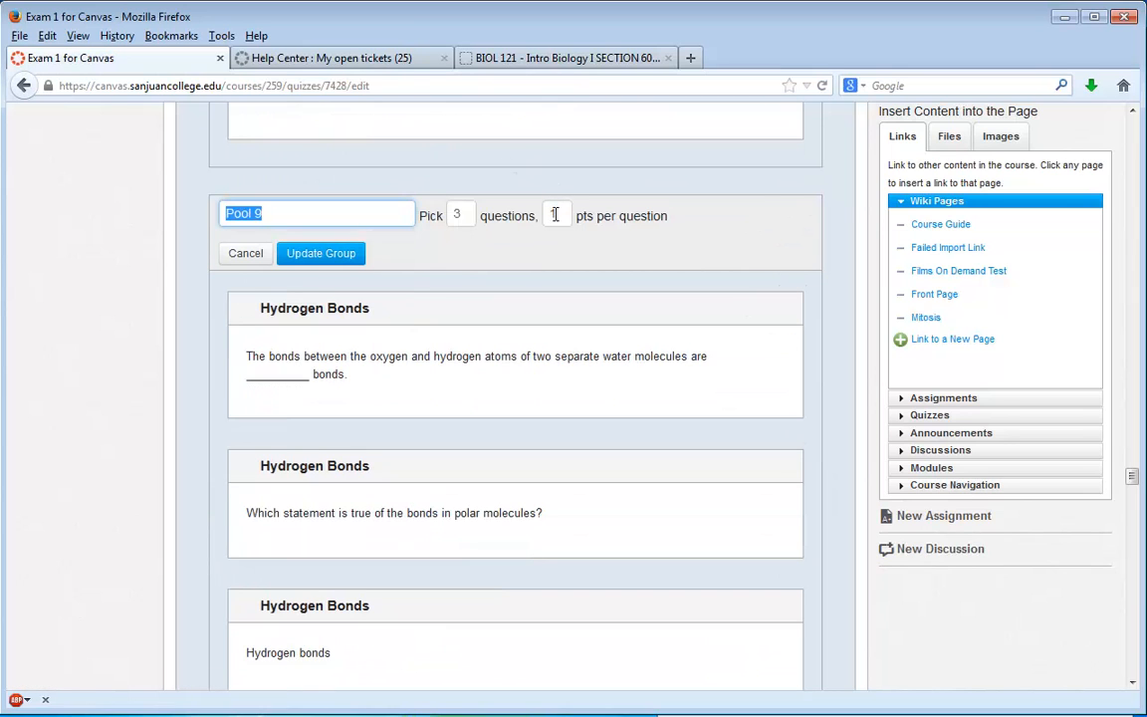
double_click(555, 216)
text(2)
click(324, 253)
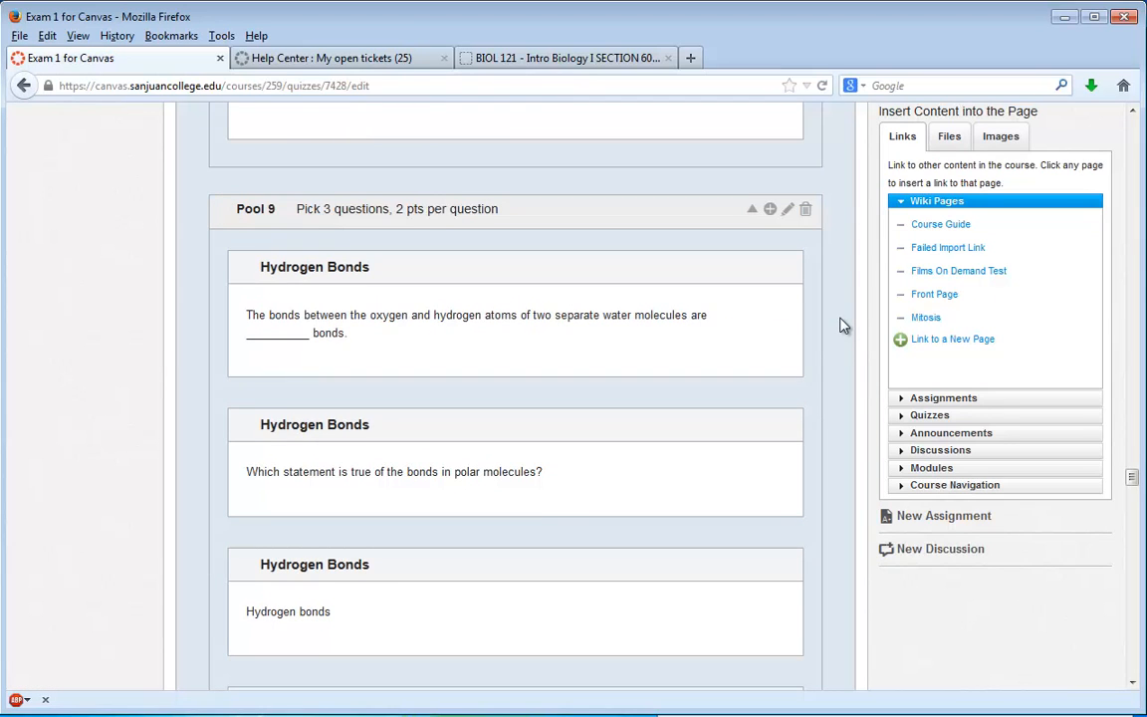
- Set Pool 10 of the quiz to 2 points per question and update the group
scroll(842, 326, down, 10)
scroll(837, 354, up, 3)
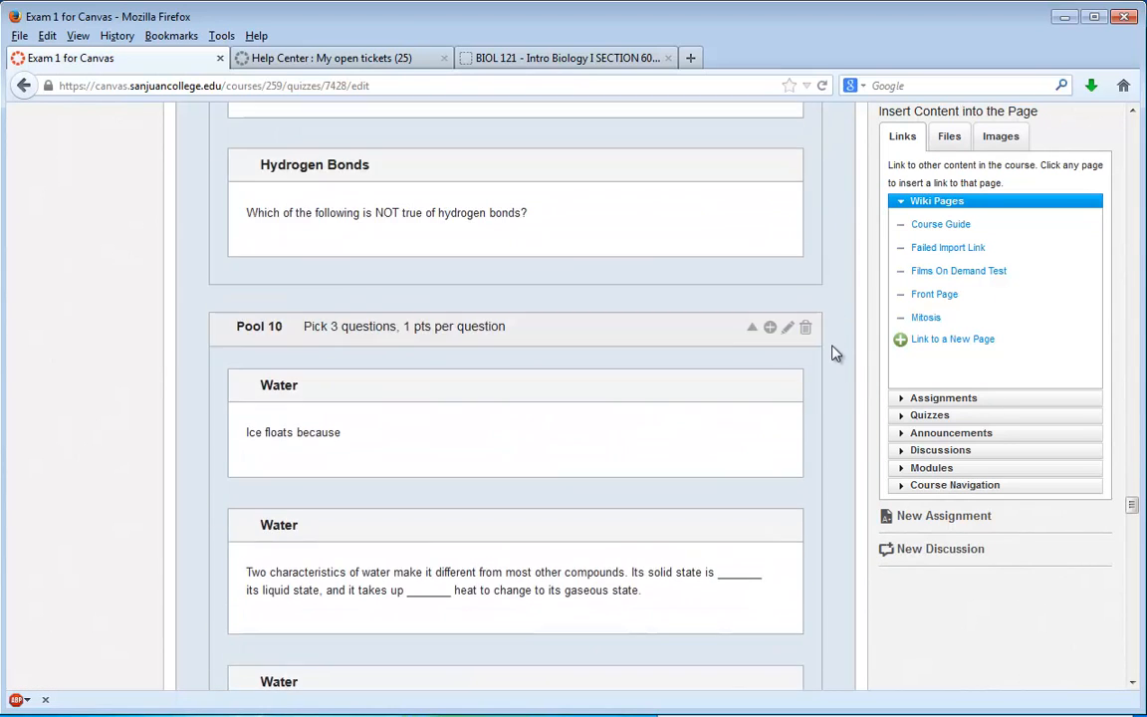
click(788, 327)
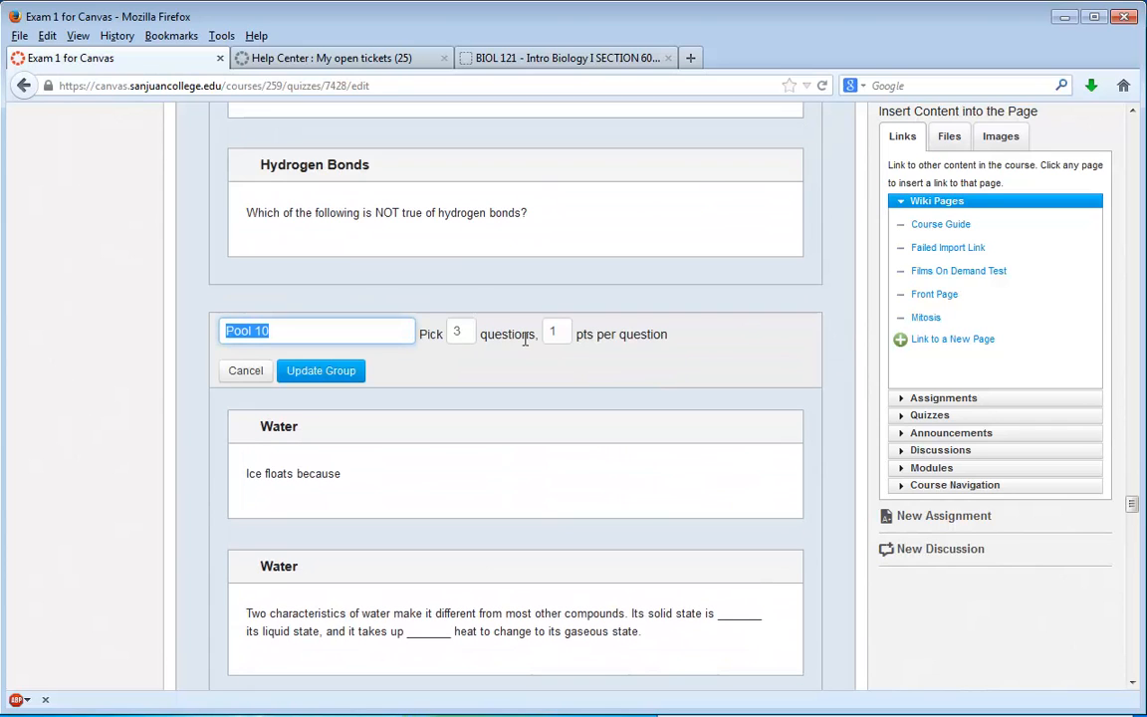
double_click(556, 335)
text(23)
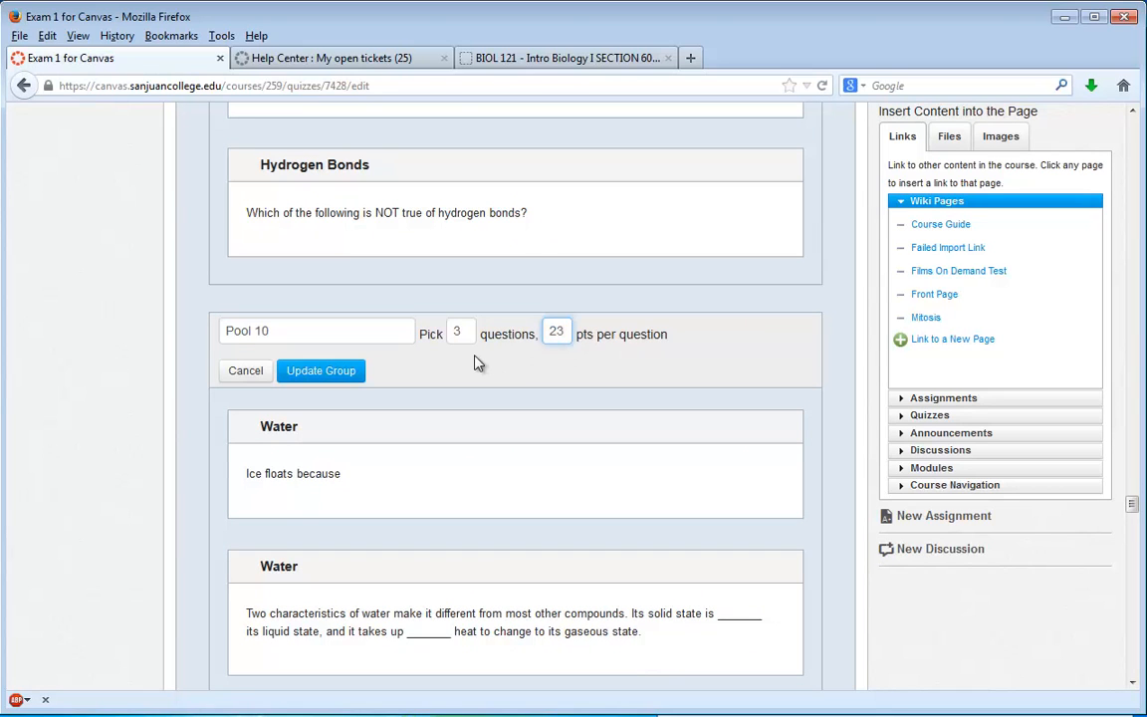
key(BackSpace)
click(343, 370)
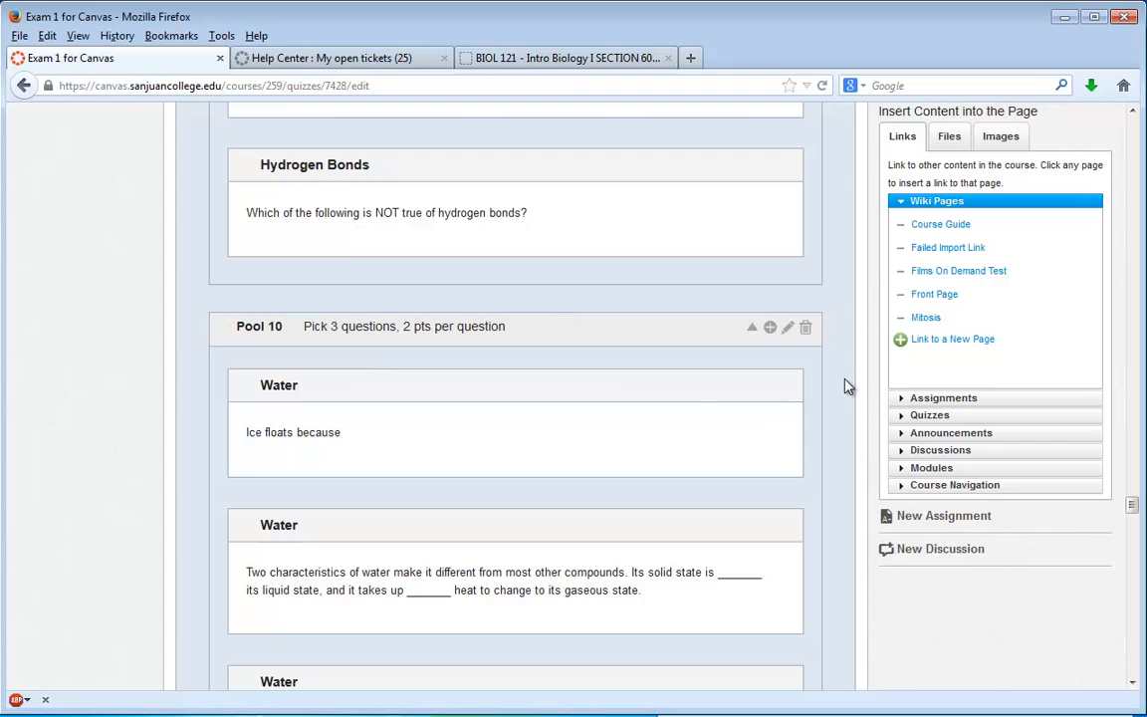
- Set Pool 11 of the quiz to 2 points per question and update the group
scroll(844, 386, down, 9)
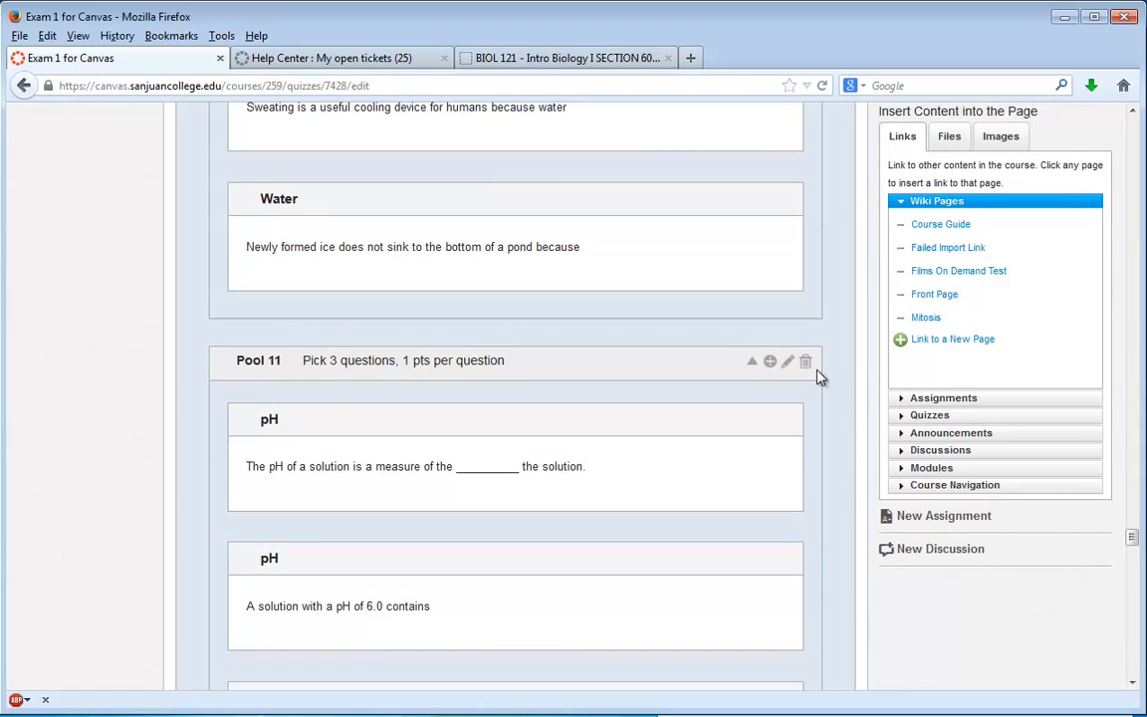
click(788, 362)
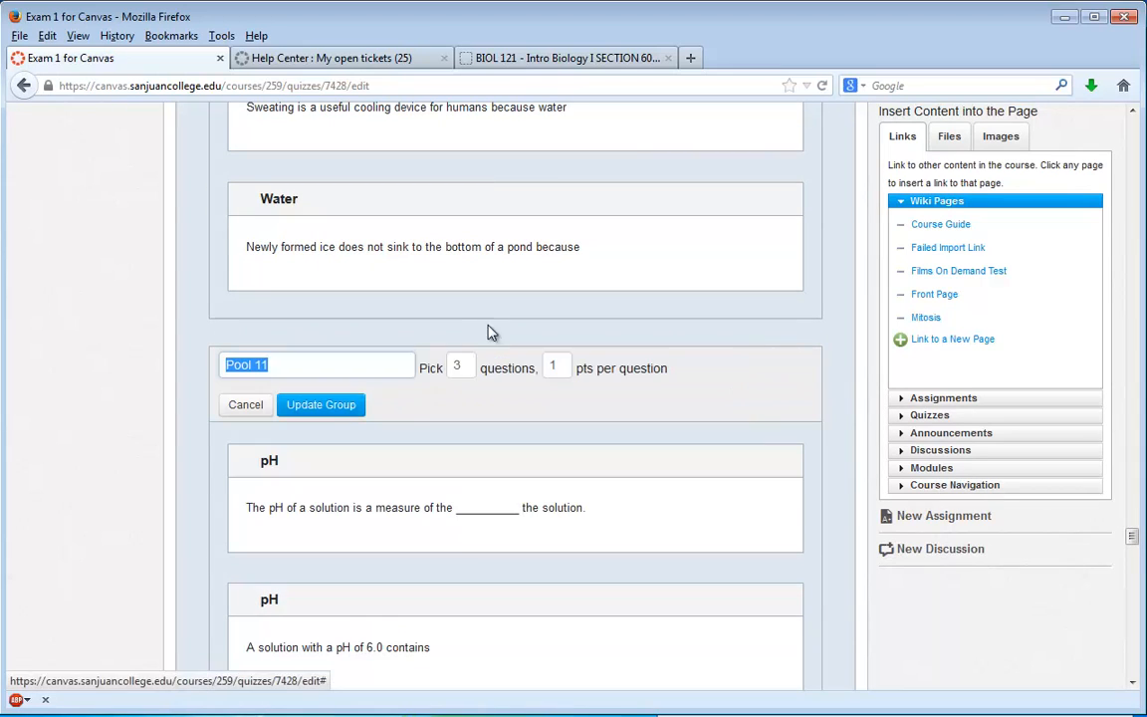
click(560, 365)
text(2)
click(357, 406)
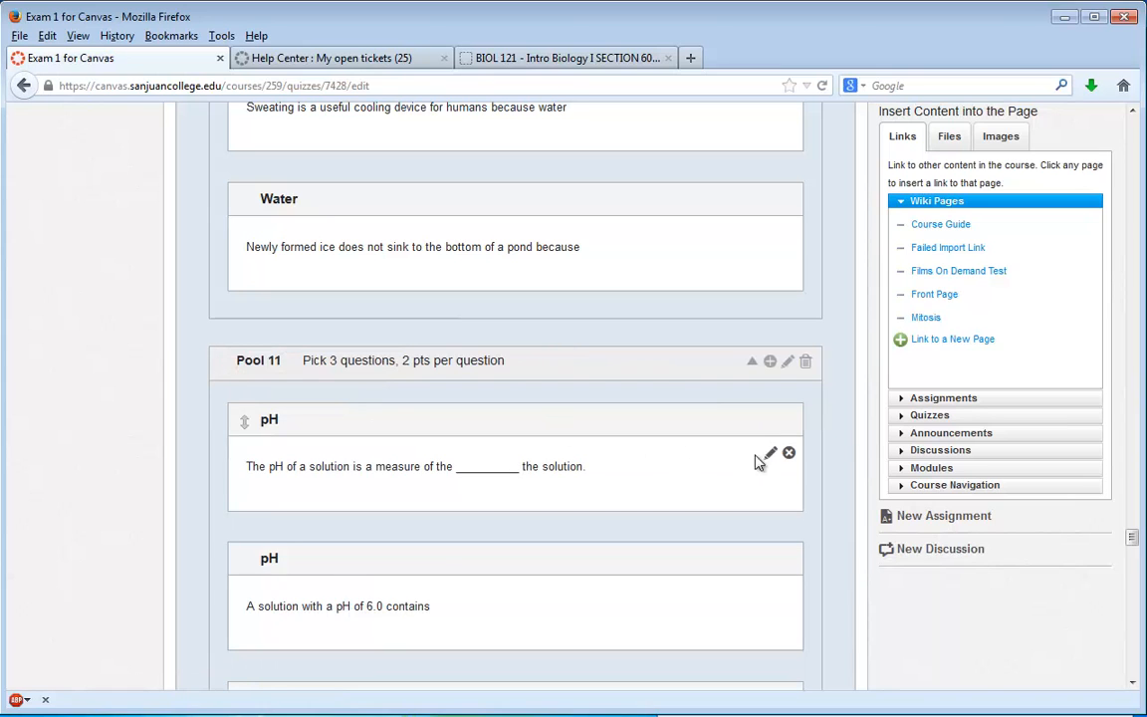
- Set Pool 12 of the quiz to 10 points per question and update the group
scroll(844, 439, down, 3)
scroll(841, 439, down, 5)
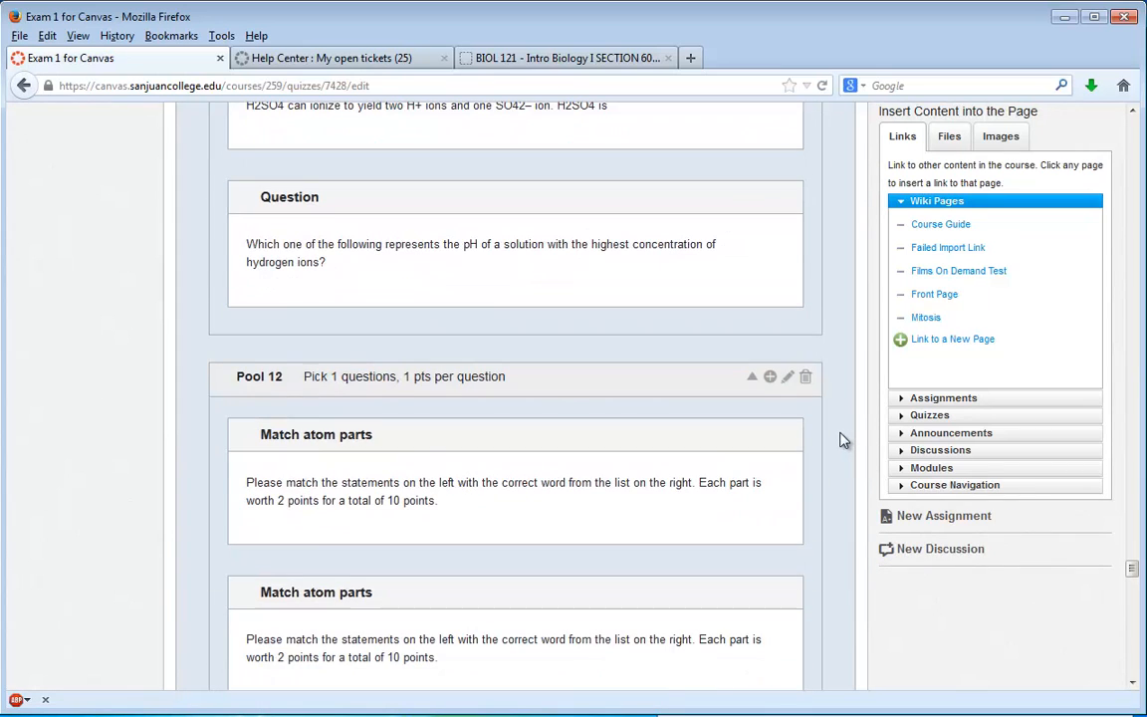
click(787, 379)
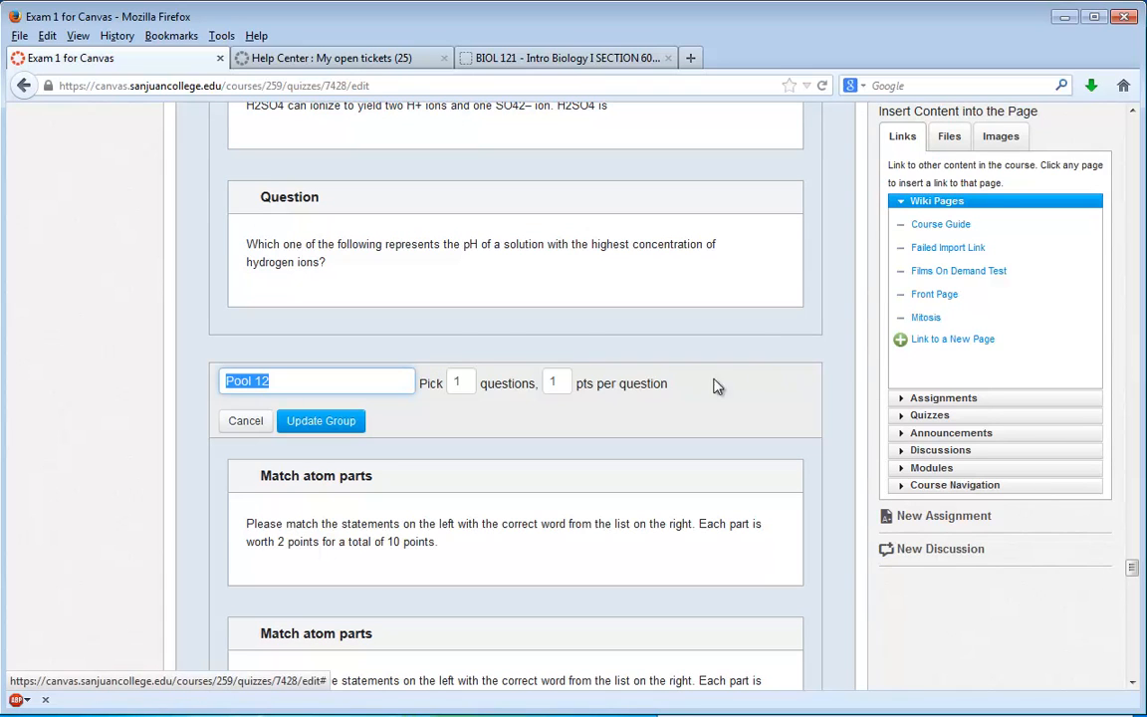
click(558, 383)
text(0)
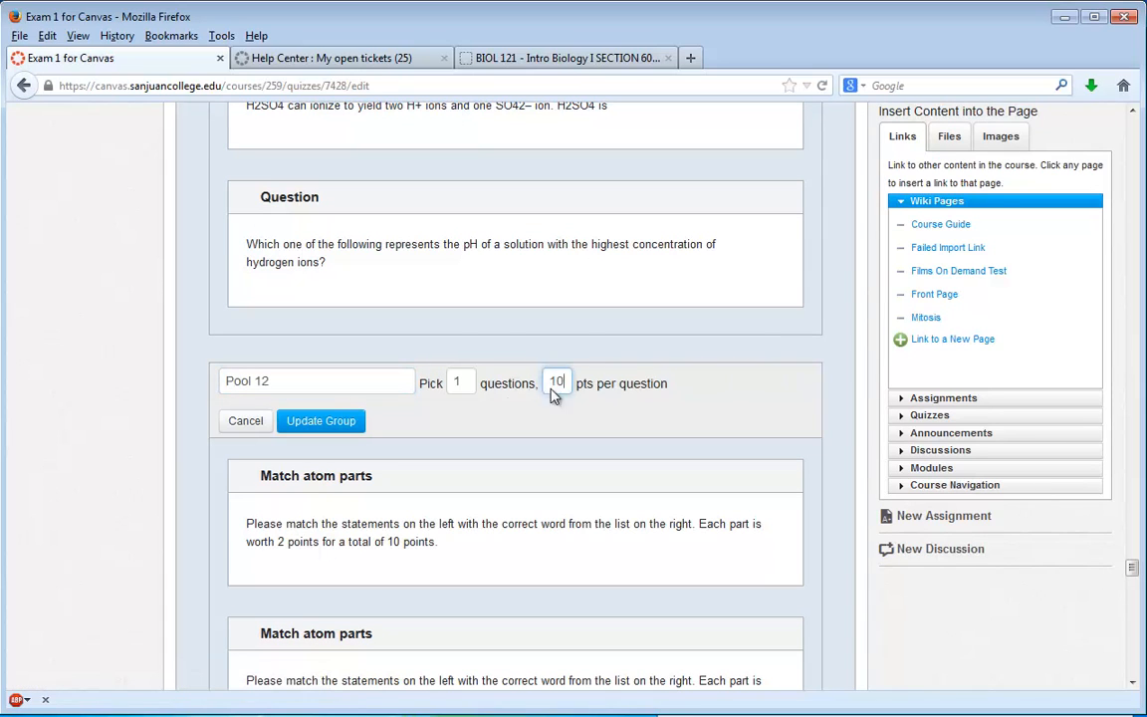
click(321, 421)
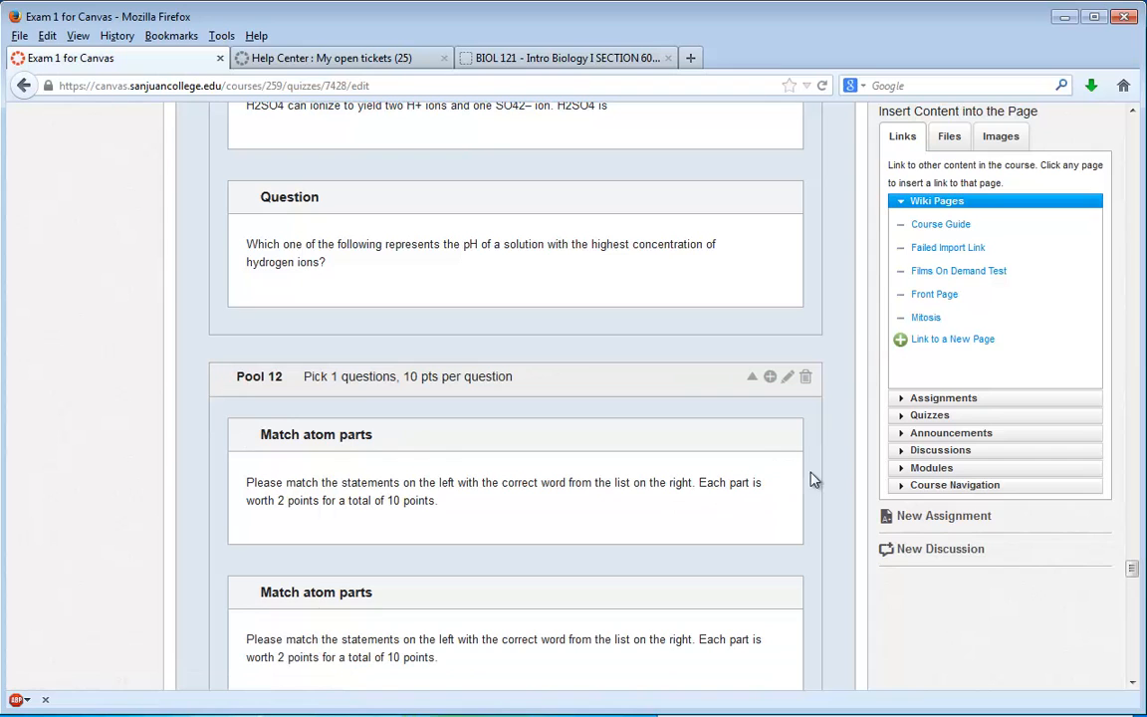
- Delete the second, duplicate "Match atom parts" question from Pool 12 and confirm the deletion
scroll(840, 471, down, 4)
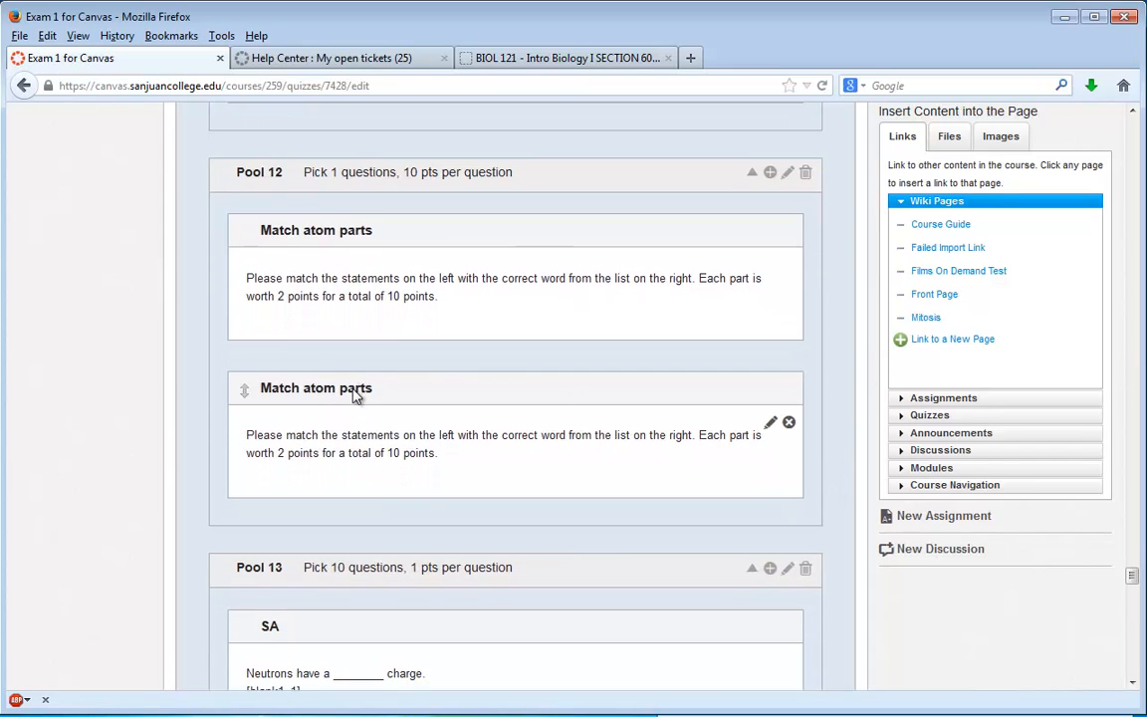
click(789, 425)
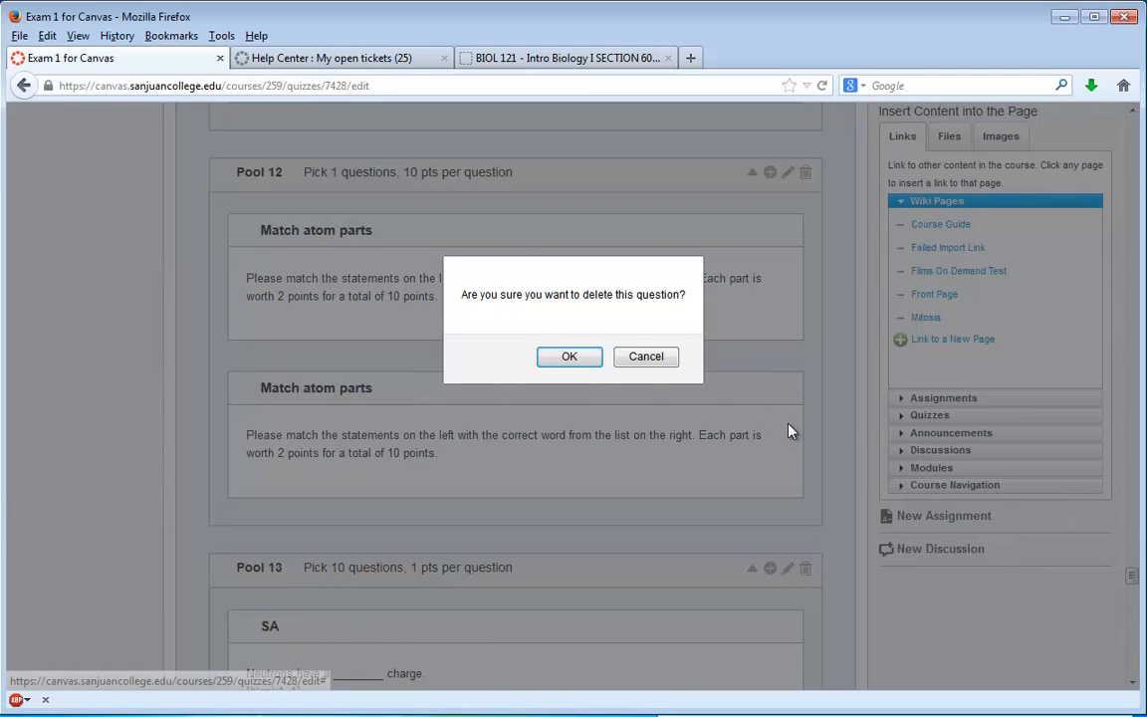
click(577, 357)
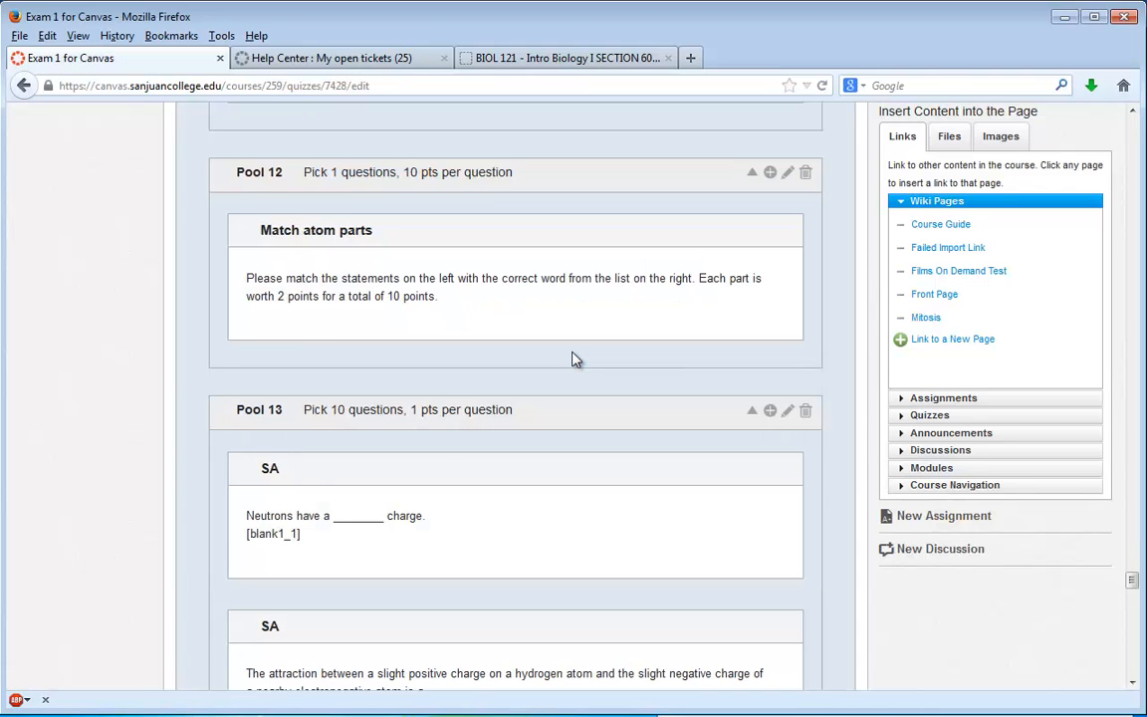
- Set Pool 13 of the quiz to 2 points per question and update the group
click(787, 417)
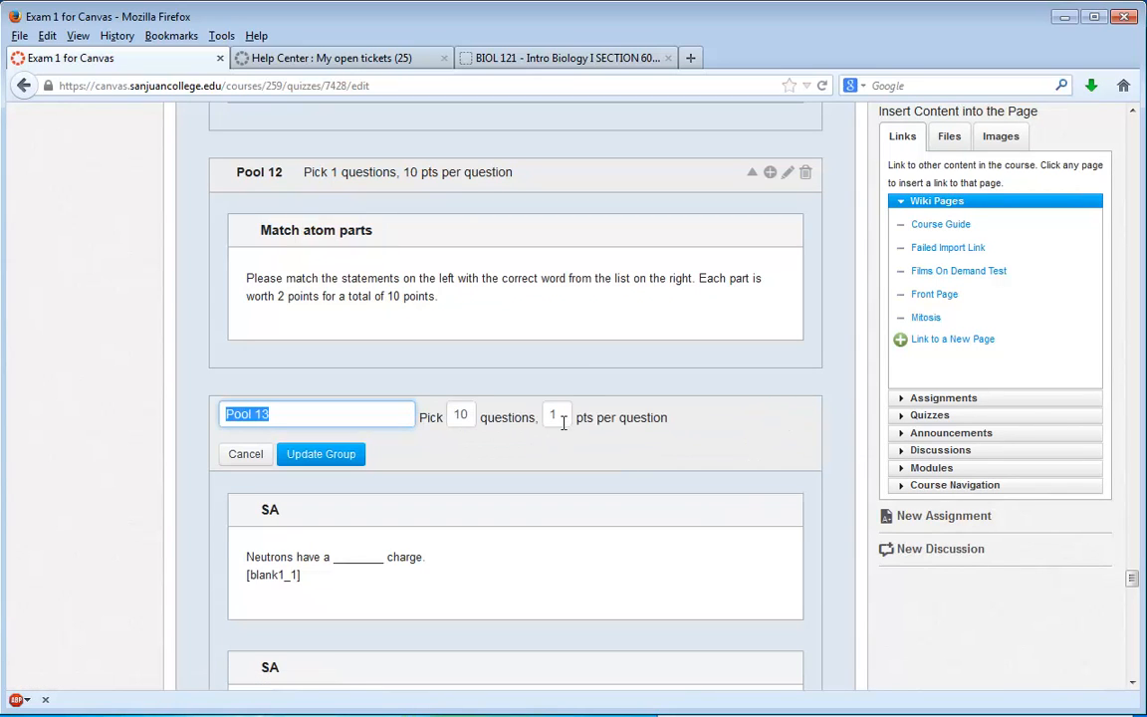
double_click(556, 418)
text(2)
click(350, 455)
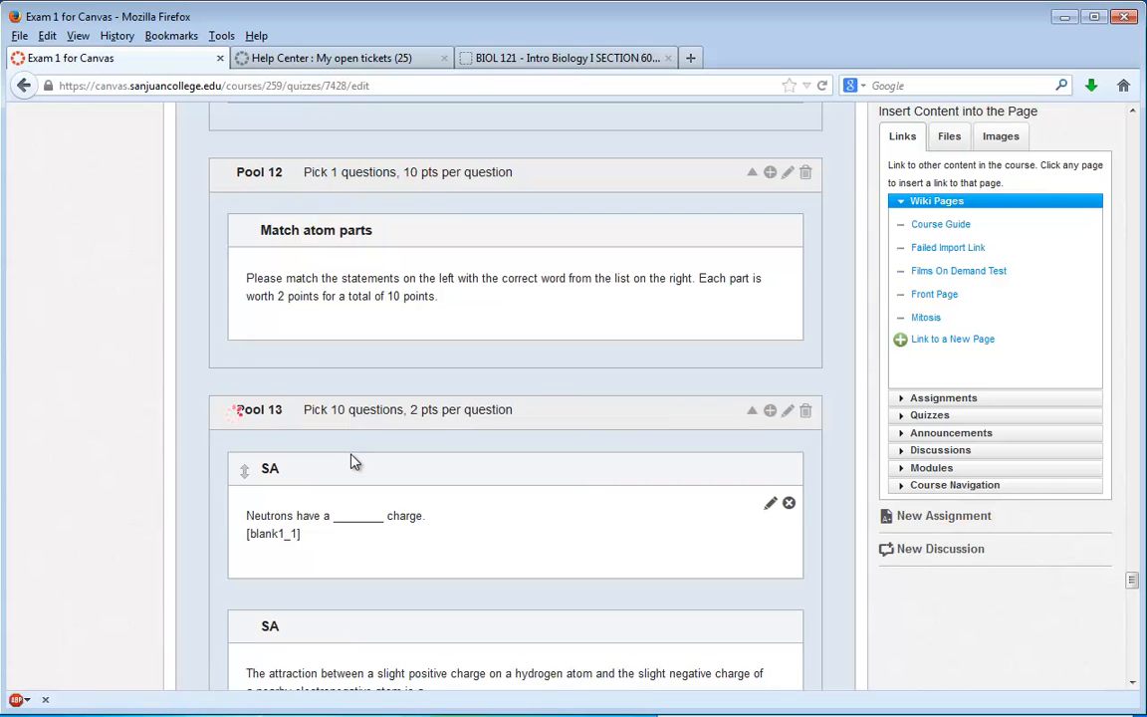
- Save the edited Exam 1 for Canvas quiz without notifying users of the change
scroll(580, 471, down, 5)
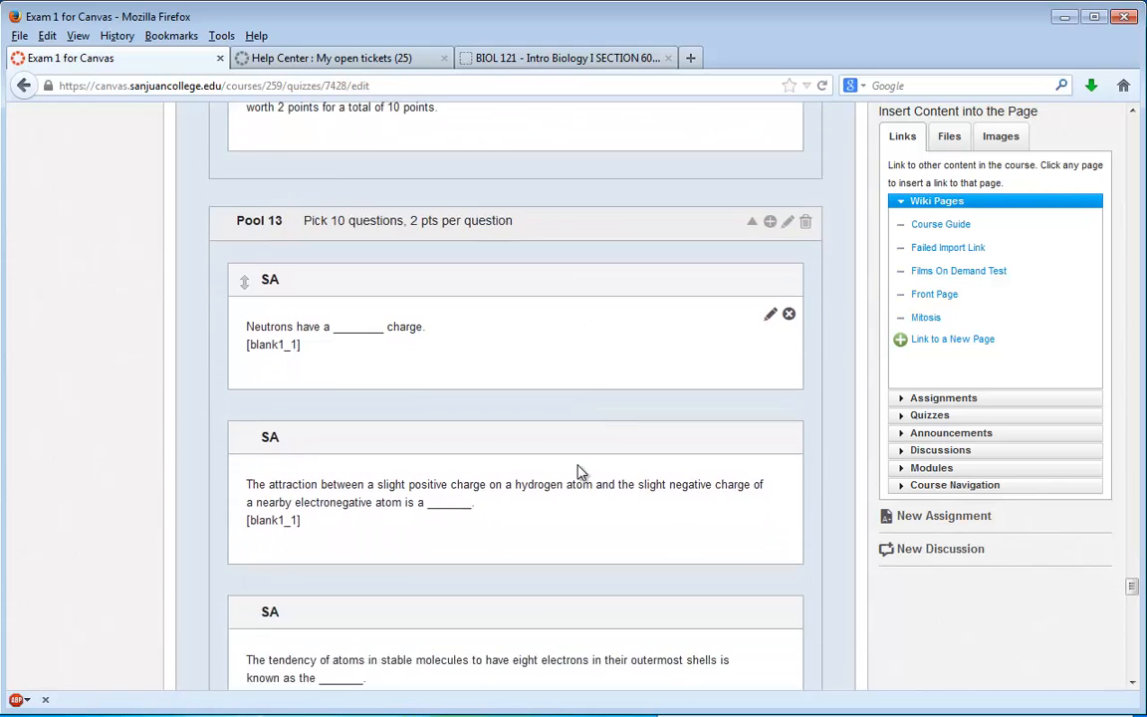
scroll(580, 471, down, 20)
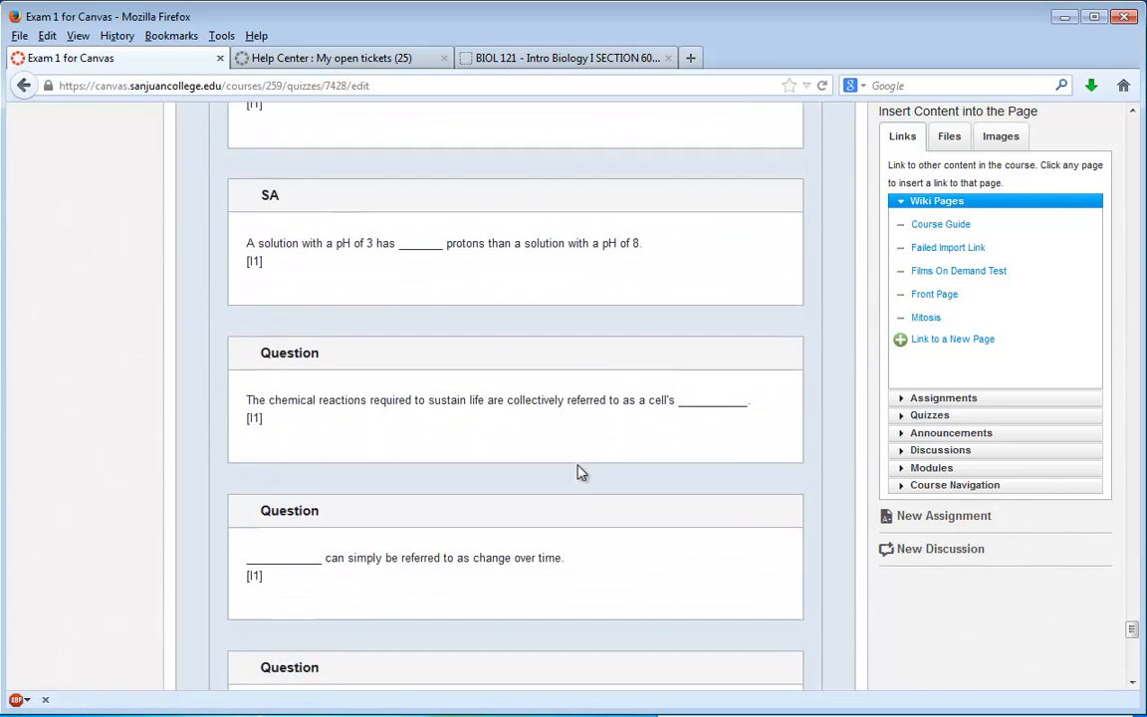
scroll(580, 471, down, 10)
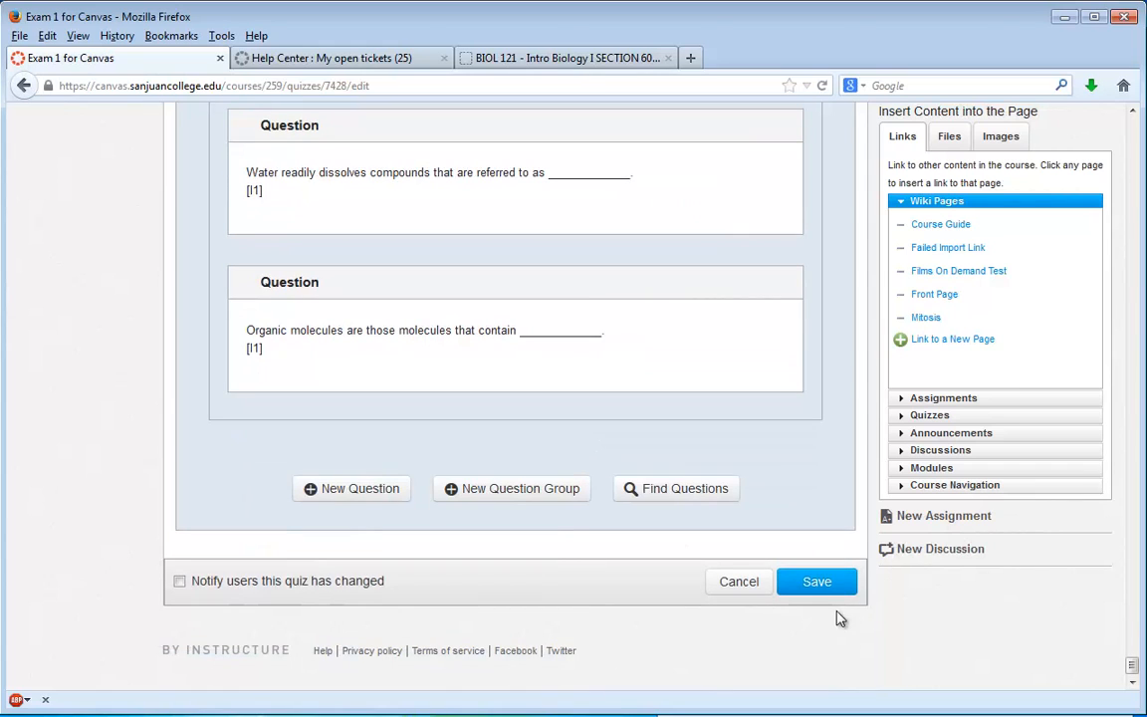
click(819, 588)
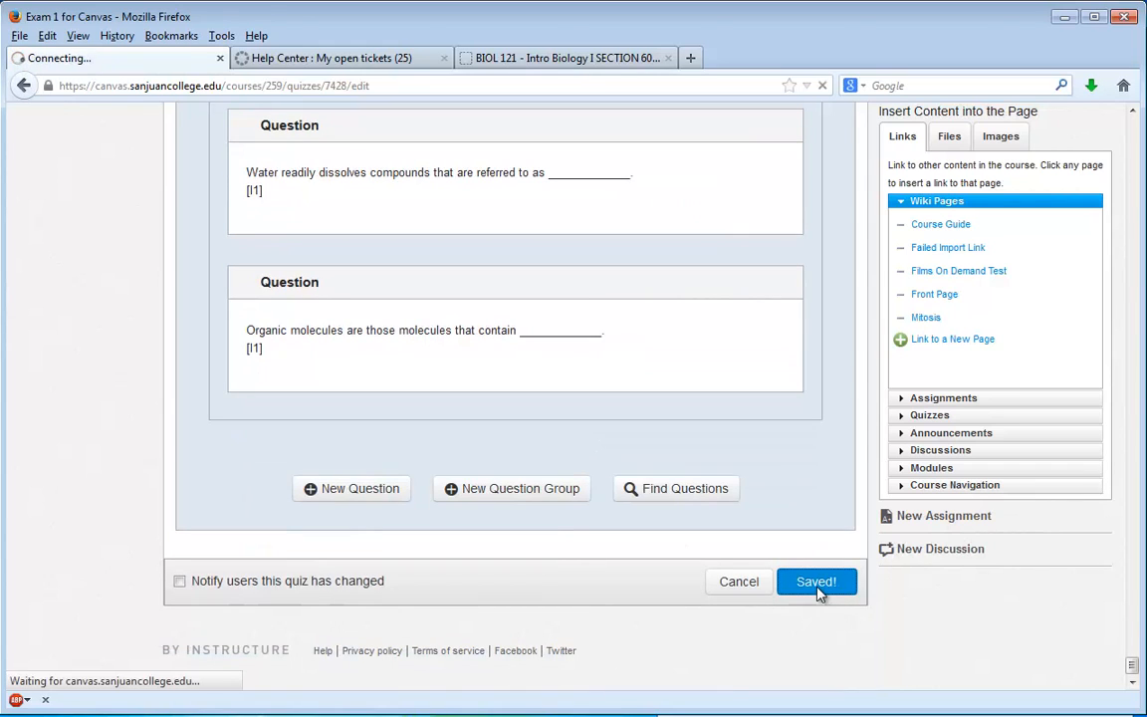